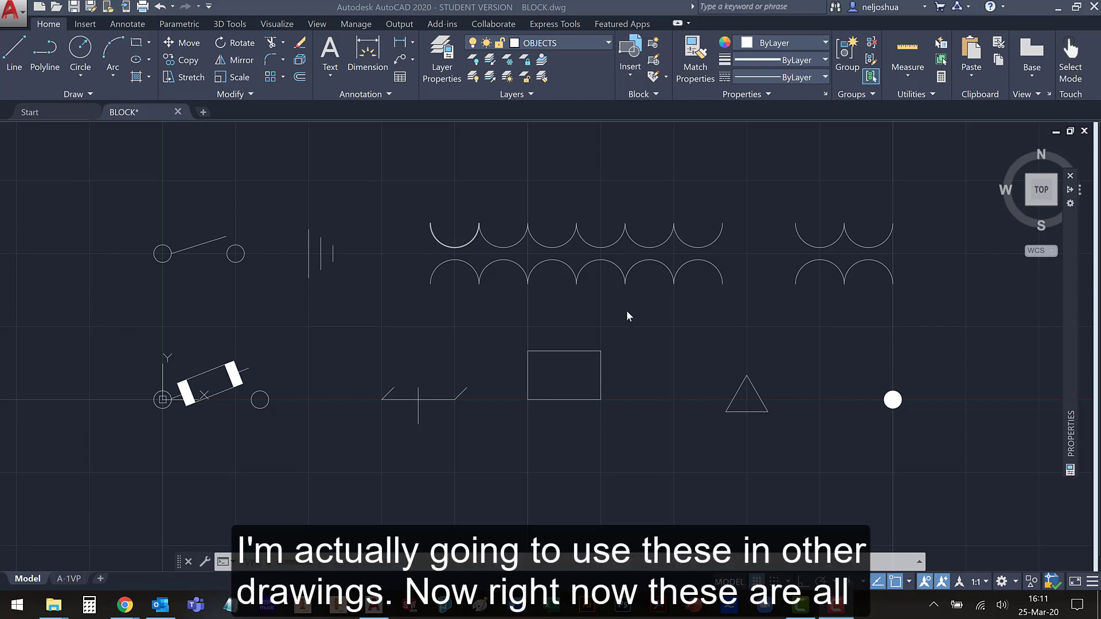
{"action": "left_click", "coordinate": [564, 351]}
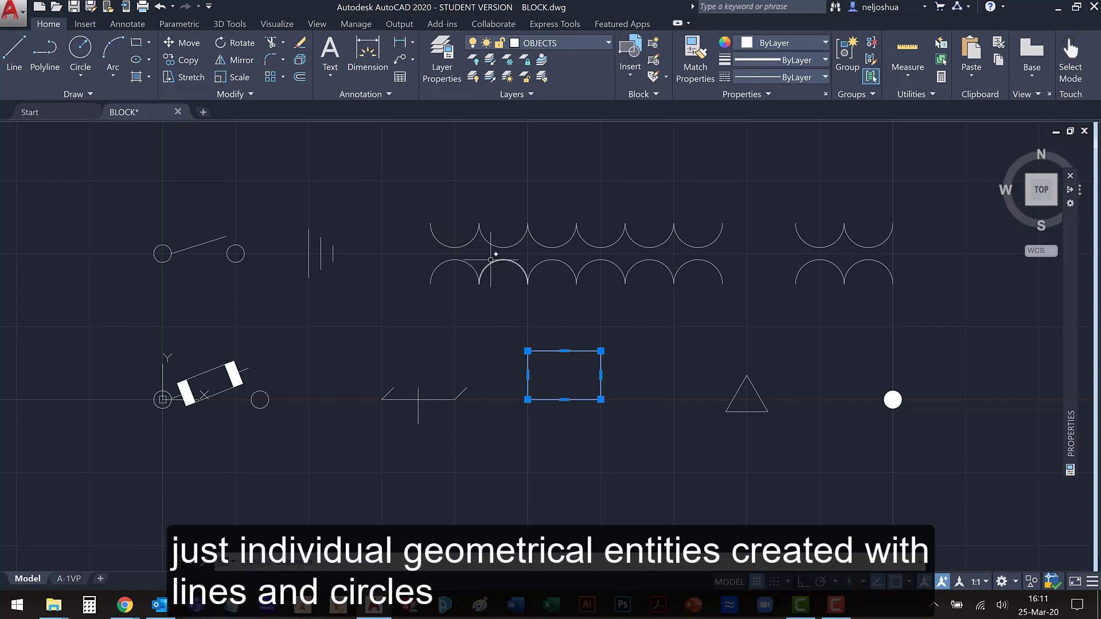
{"action": "left_click", "coordinate": [491, 263]}
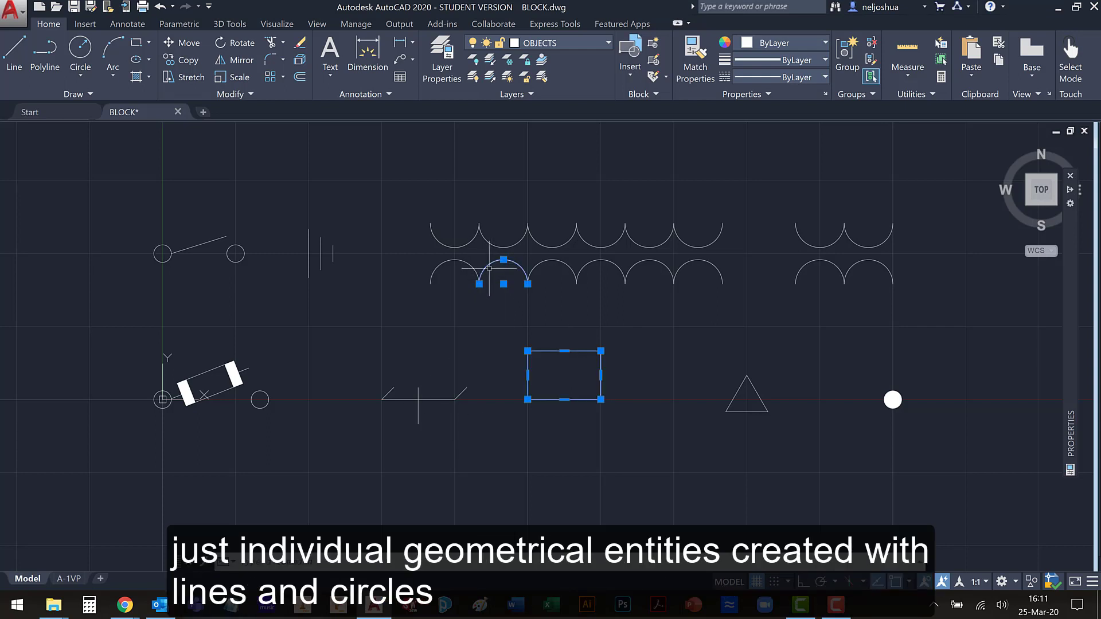
{"action": "key", "text": "Escape"}
{"action": "left_click", "coordinate": [235, 253]}
{"action": "key", "text": "Escape"}
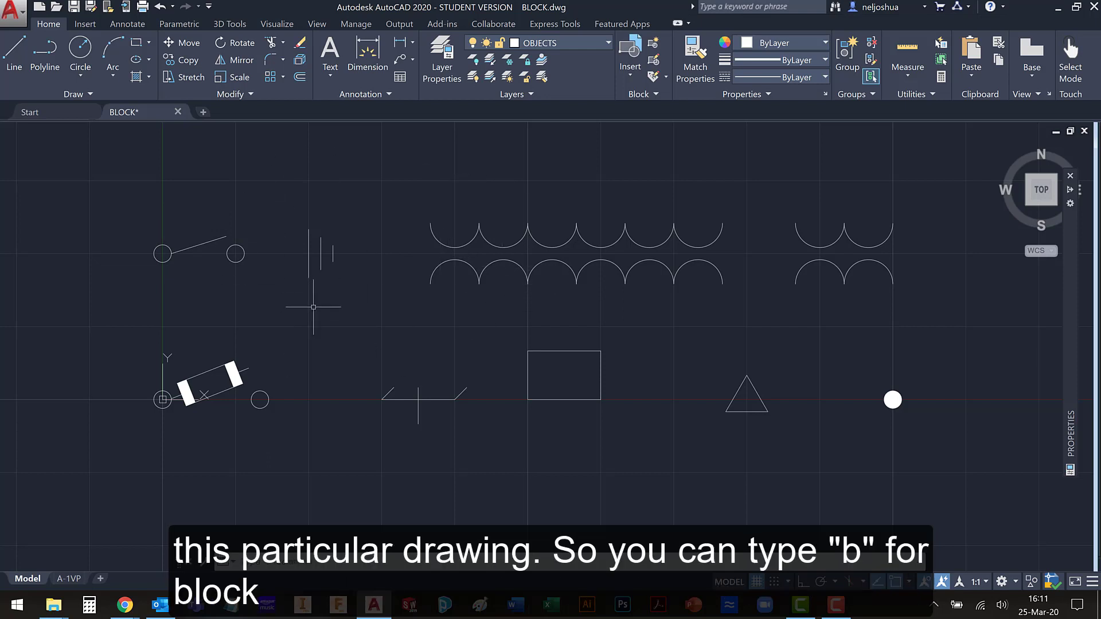
- Start a block definition named SWITCH with its base point at the centre of the upper switch symbol's left circle
{"action": "type", "text": "b"}
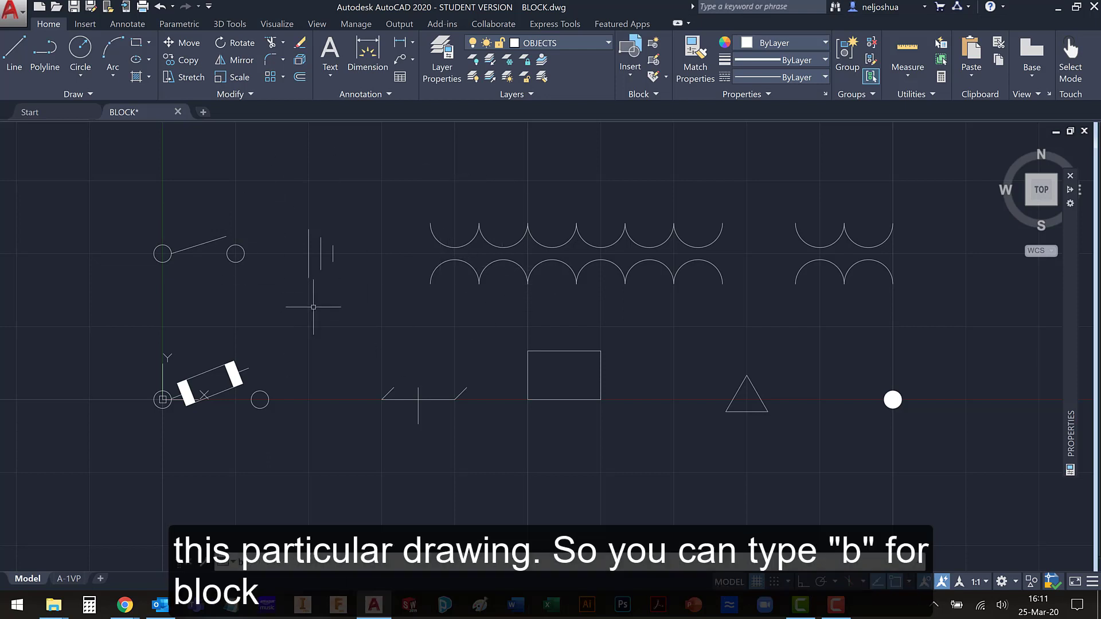
{"action": "key", "text": "Return"}
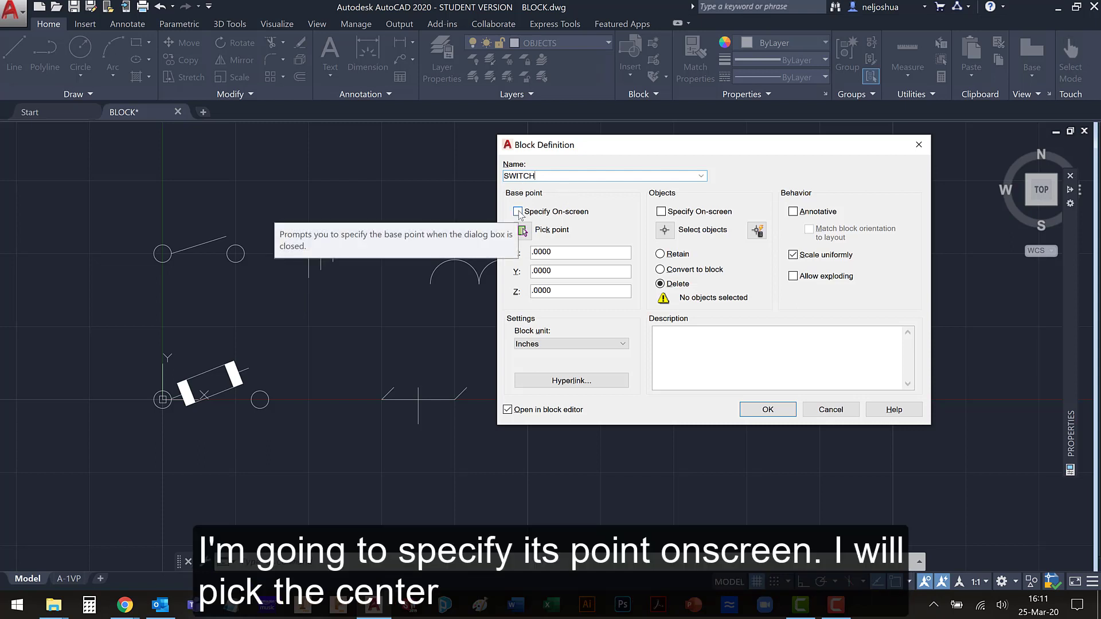
{"action": "left_click", "coordinate": [522, 230]}
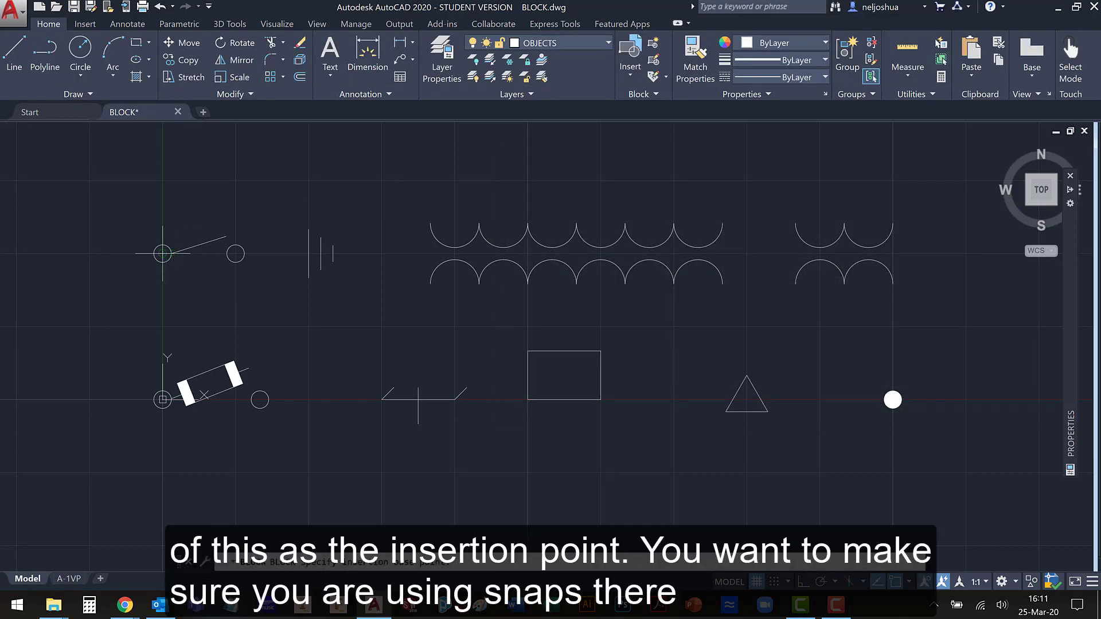
{"action": "left_click", "coordinate": [163, 253]}
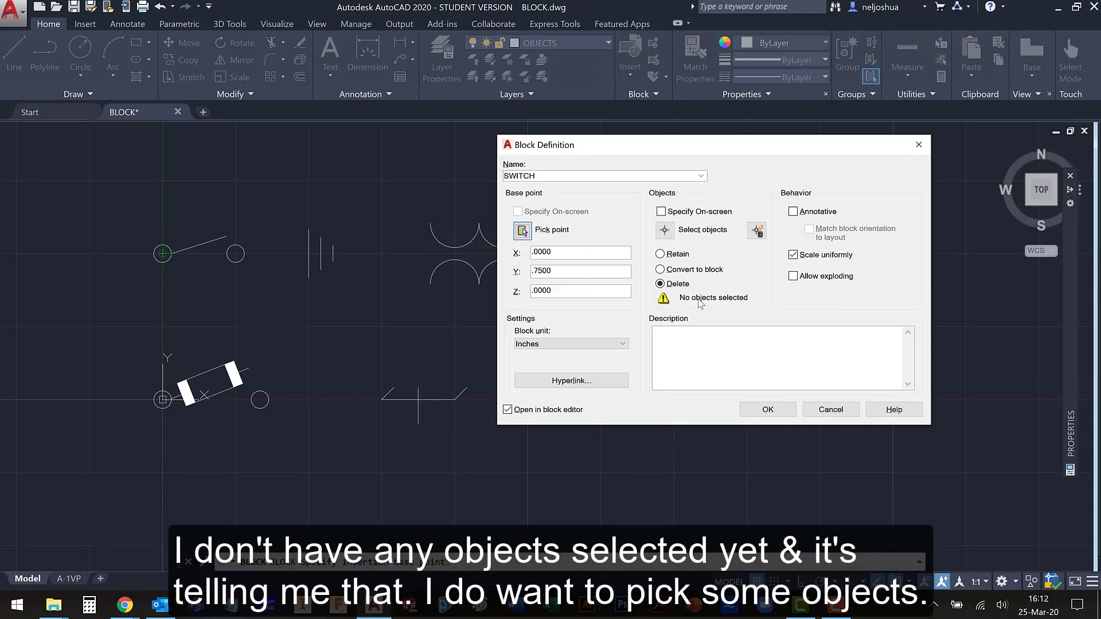
- Use the upper switch symbol's two circles and line as block objects, set to Convert to block, and create the block in the block editor
{"action": "left_click", "coordinate": [665, 230]}
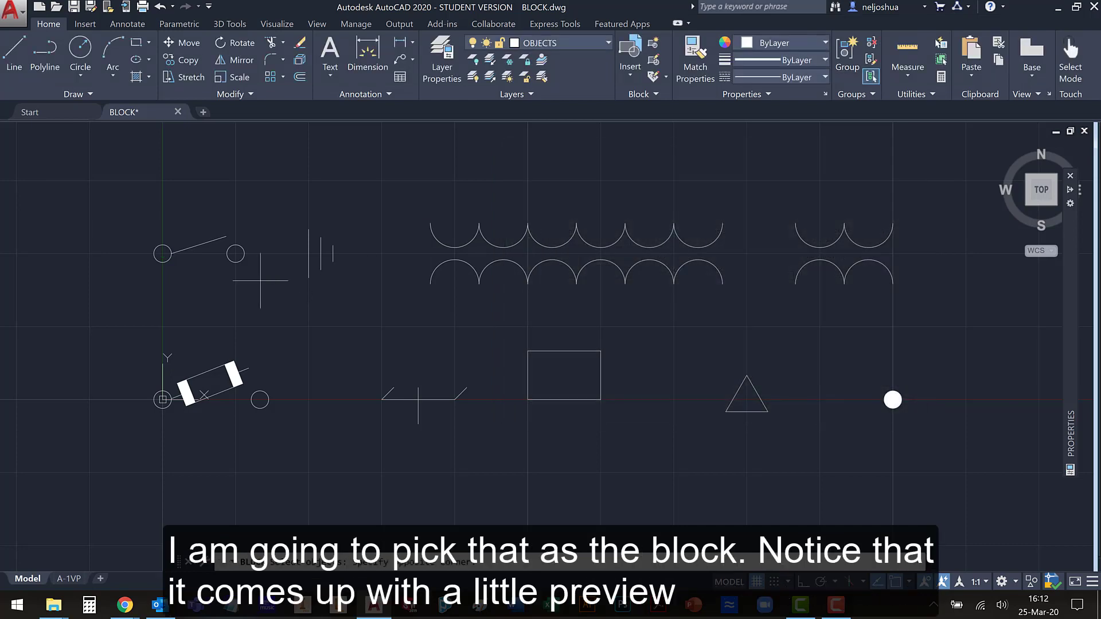
{"action": "left_click", "coordinate": [263, 277]}
{"action": "left_click", "coordinate": [115, 200]}
{"action": "key", "text": "Return"}
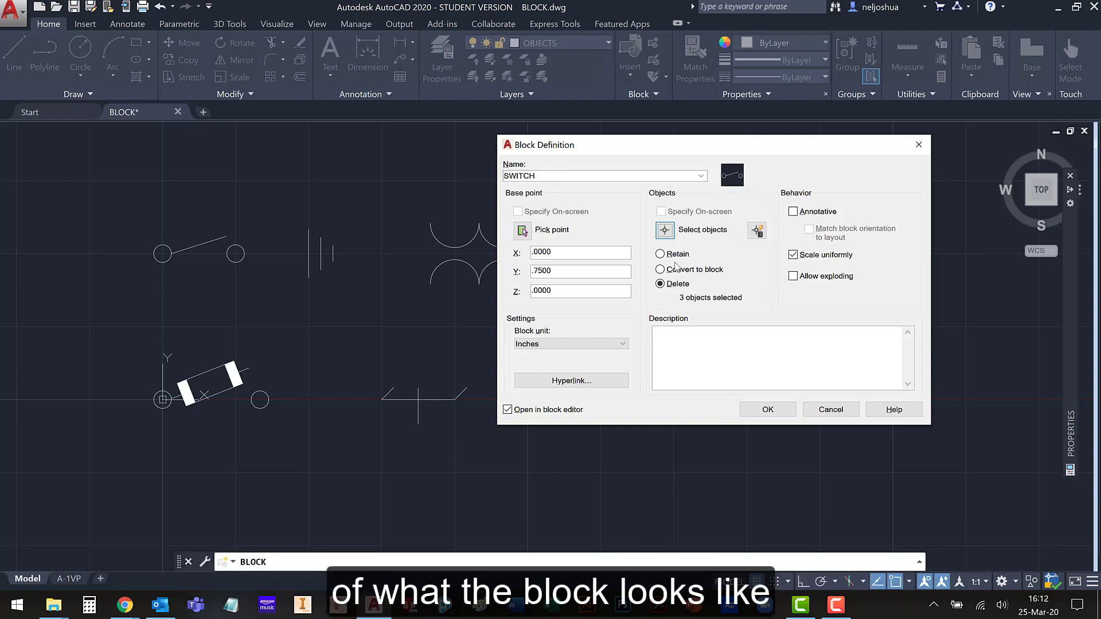
{"action": "left_click", "coordinate": [661, 270]}
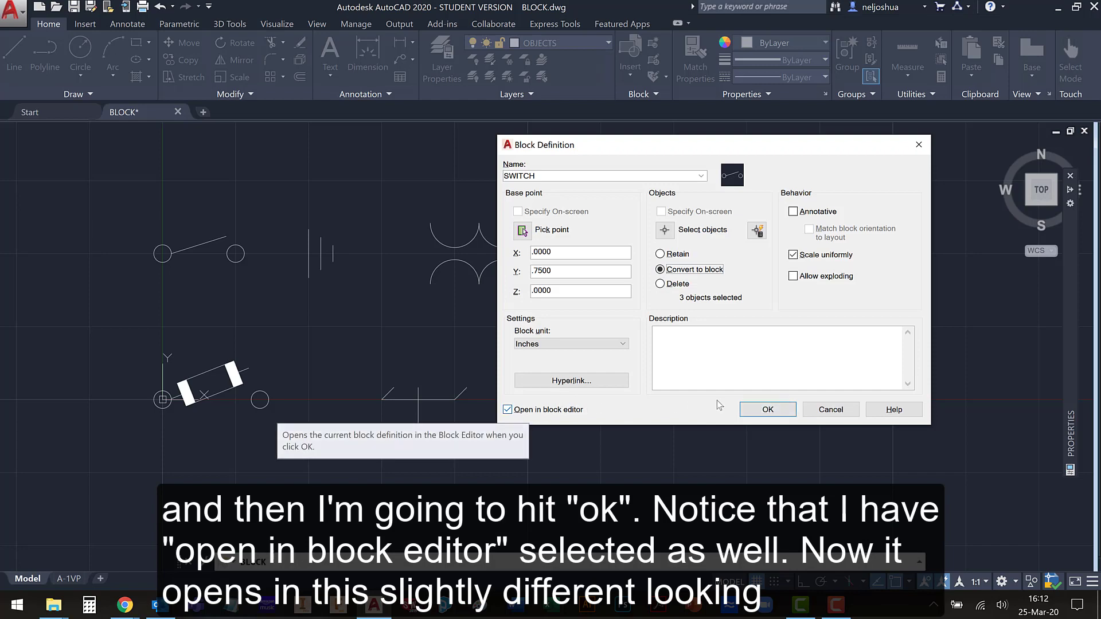
{"action": "left_click", "coordinate": [767, 409]}
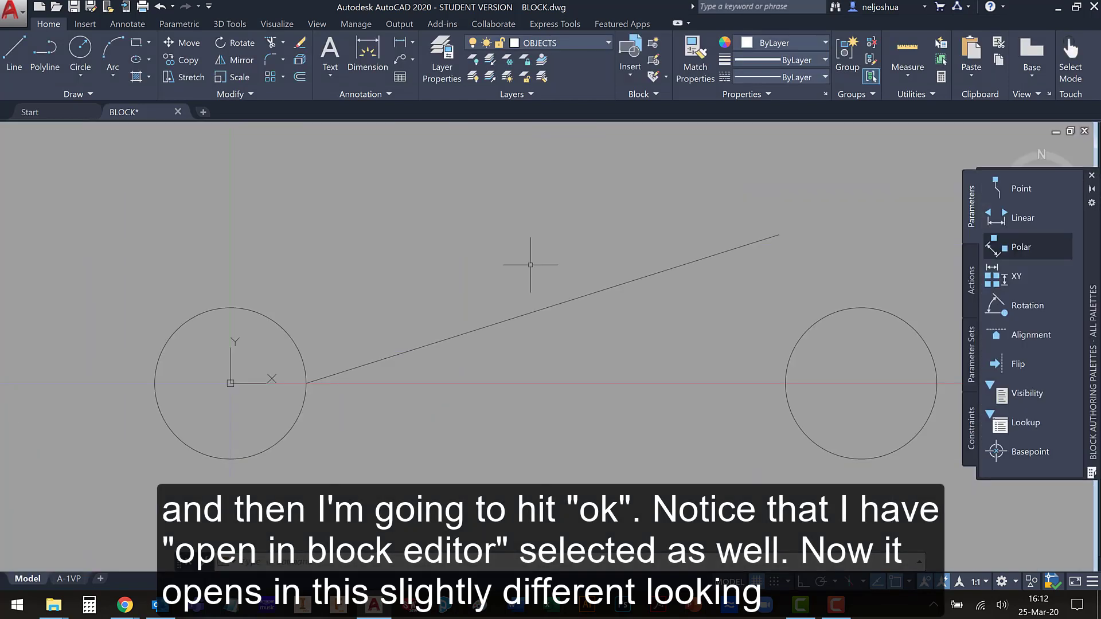
- Start a new attribute definition for the switch block with the tag NUMBER
{"action": "scroll", "coordinate": [569, 355], "scroll_direction": "down", "scroll_amount": 4}
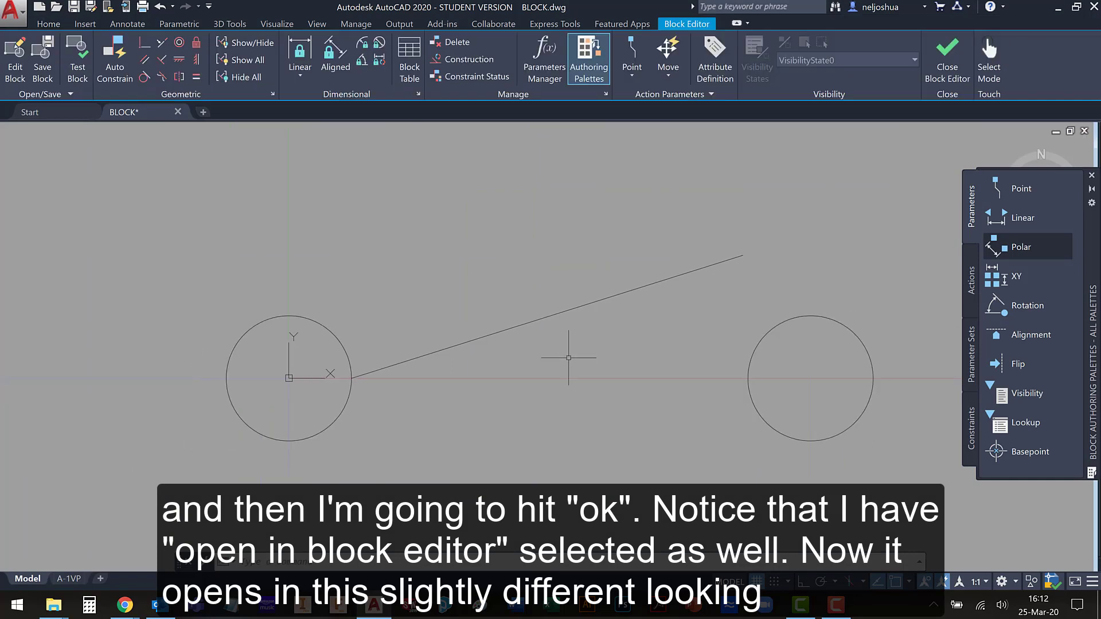
{"action": "middle_click_drag", "start_coordinate": [557, 356], "coordinate": [522, 324]}
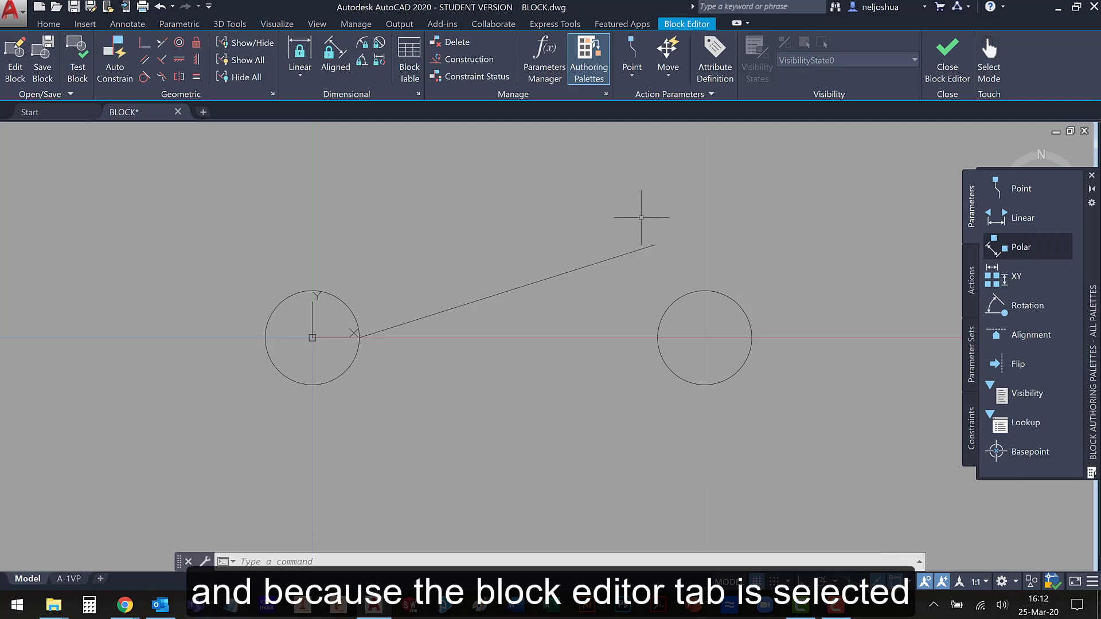
{"action": "scroll", "coordinate": [504, 371], "scroll_direction": "down", "scroll_amount": 1}
{"action": "scroll", "coordinate": [504, 372], "scroll_direction": "down", "scroll_amount": 1}
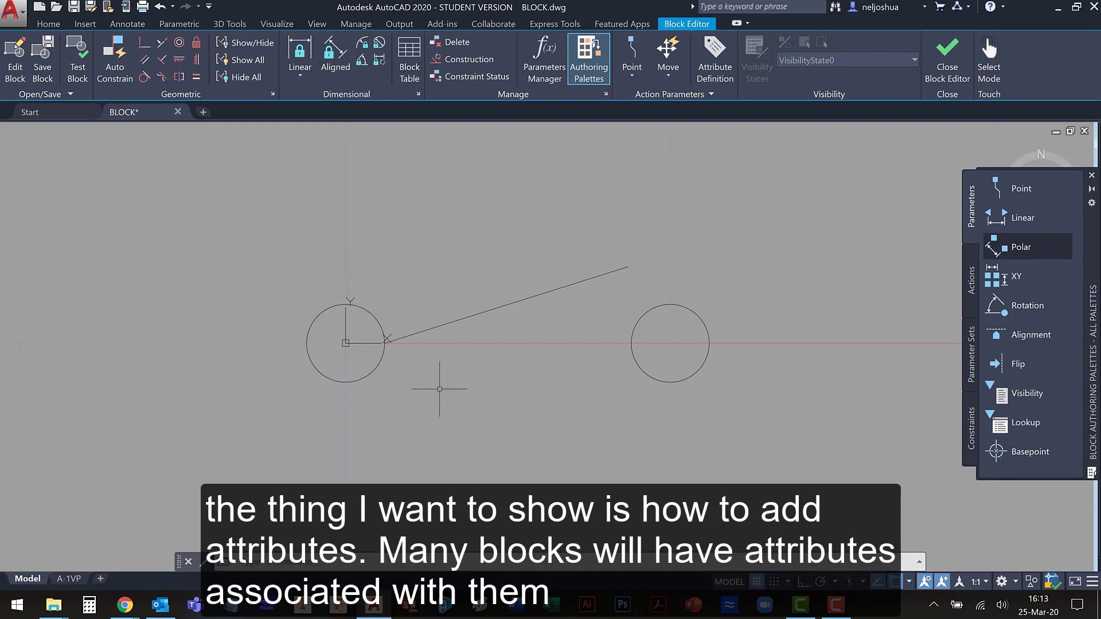
{"action": "scroll", "coordinate": [440, 389], "scroll_direction": "down", "scroll_amount": 1}
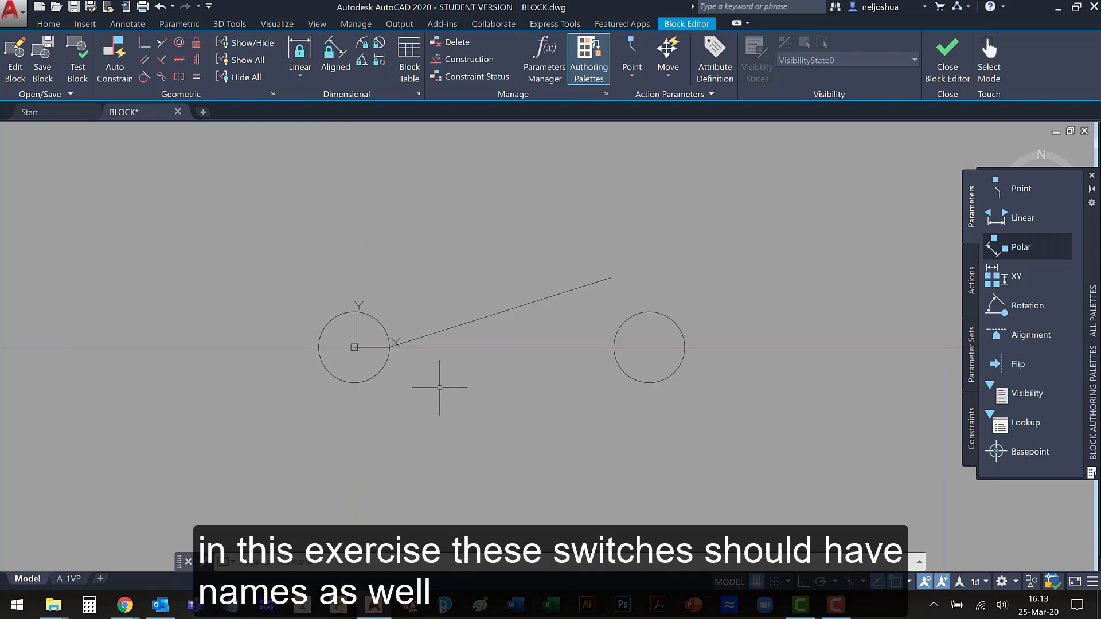
{"action": "scroll", "coordinate": [440, 386], "scroll_direction": "down", "scroll_amount": 1}
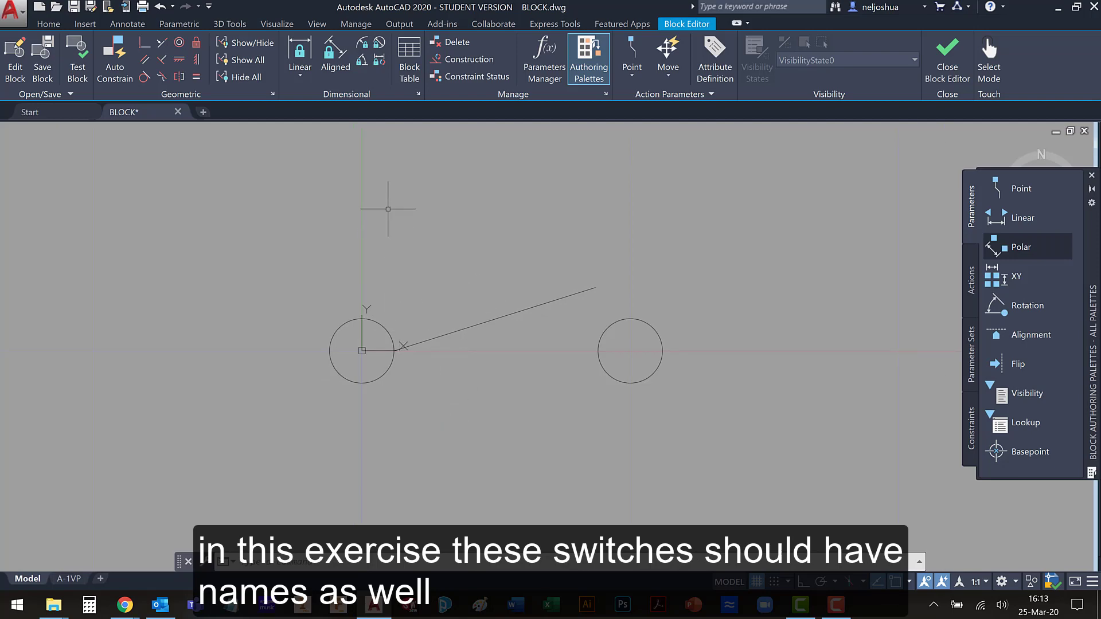
{"action": "left_click", "coordinate": [714, 48]}
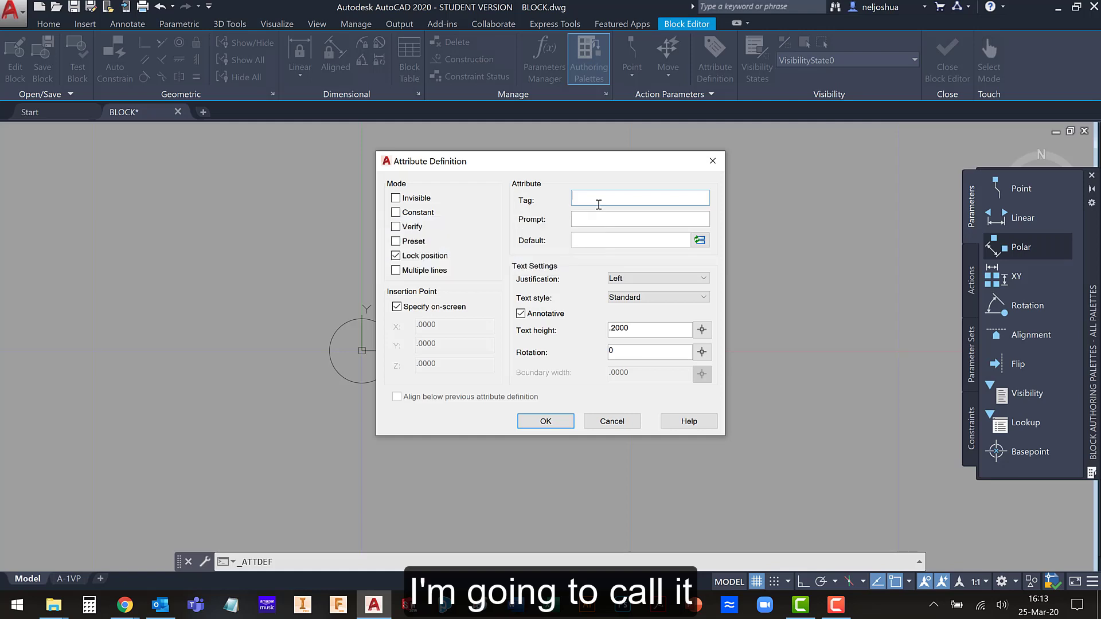
{"action": "type", "text": "NUMBER"}
{"action": "key", "text": "Tab"}
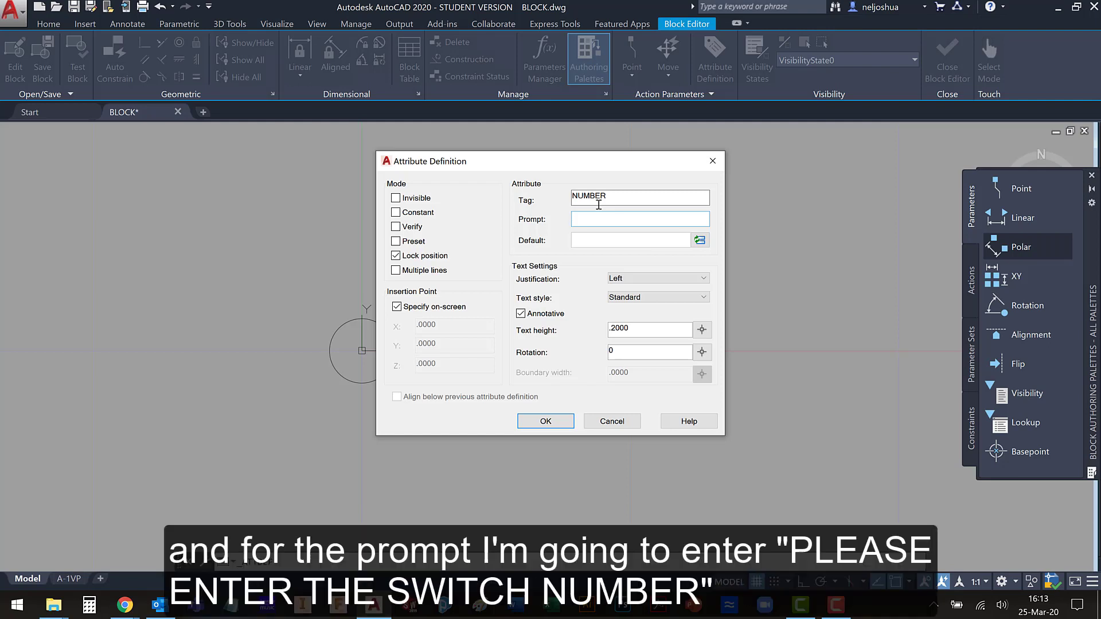
- Set the attribute's prompt to PLEASE ENTER THE SWITCH NUMBER and its default value to SW#
{"action": "type", "text": "LEASE ENTER THE SWITCH"}
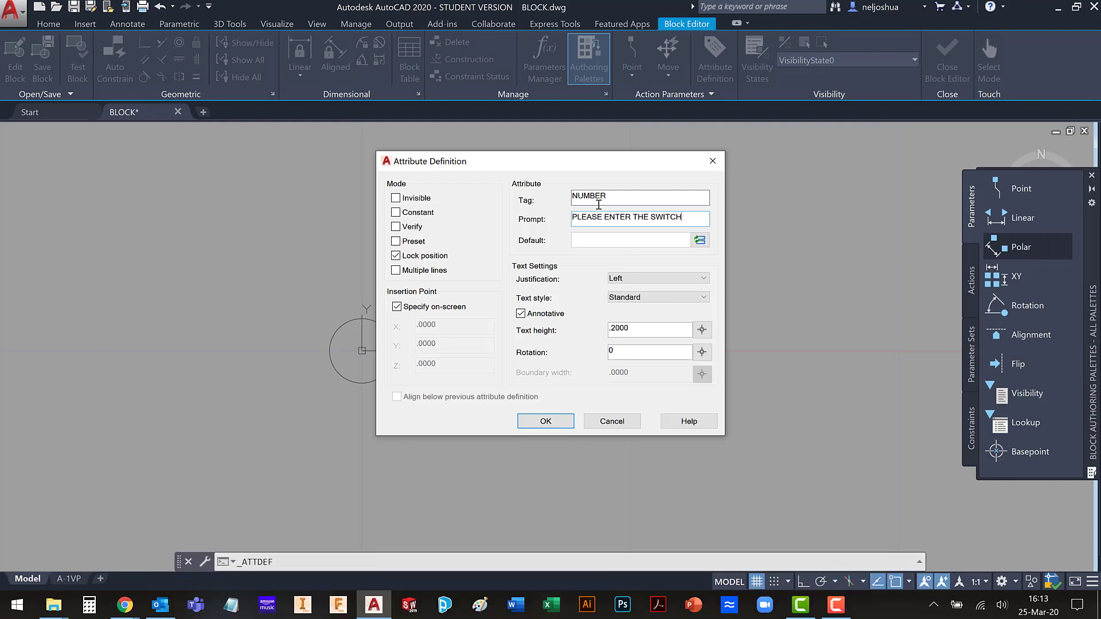
{"action": "type", "text": " NUMBER"}
{"action": "key", "text": "Tab"}
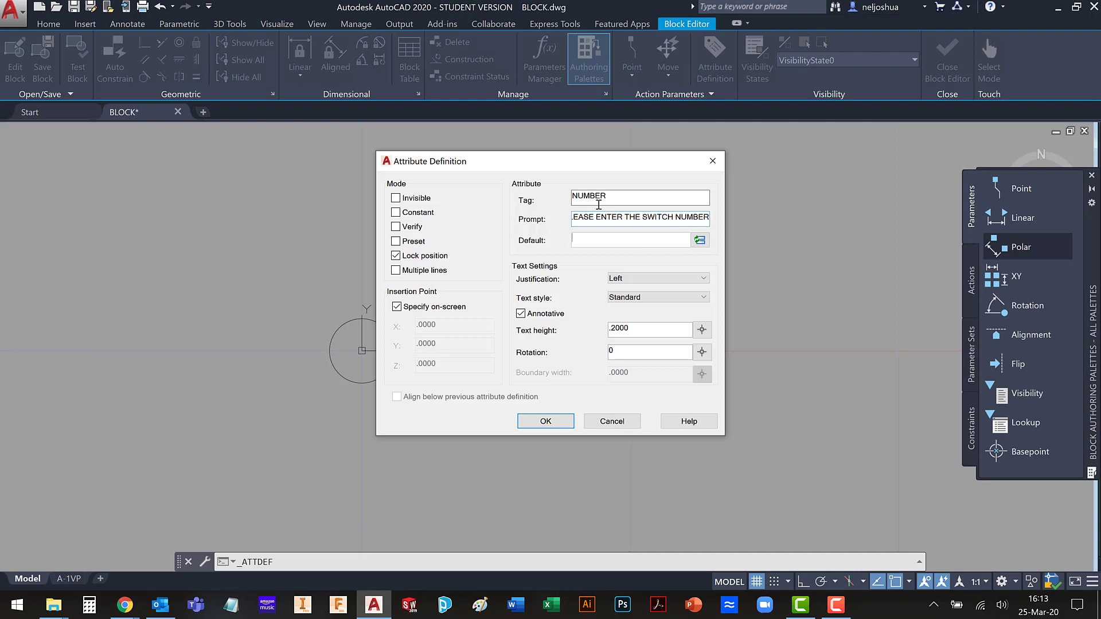
{"action": "type", "text": "SX"}
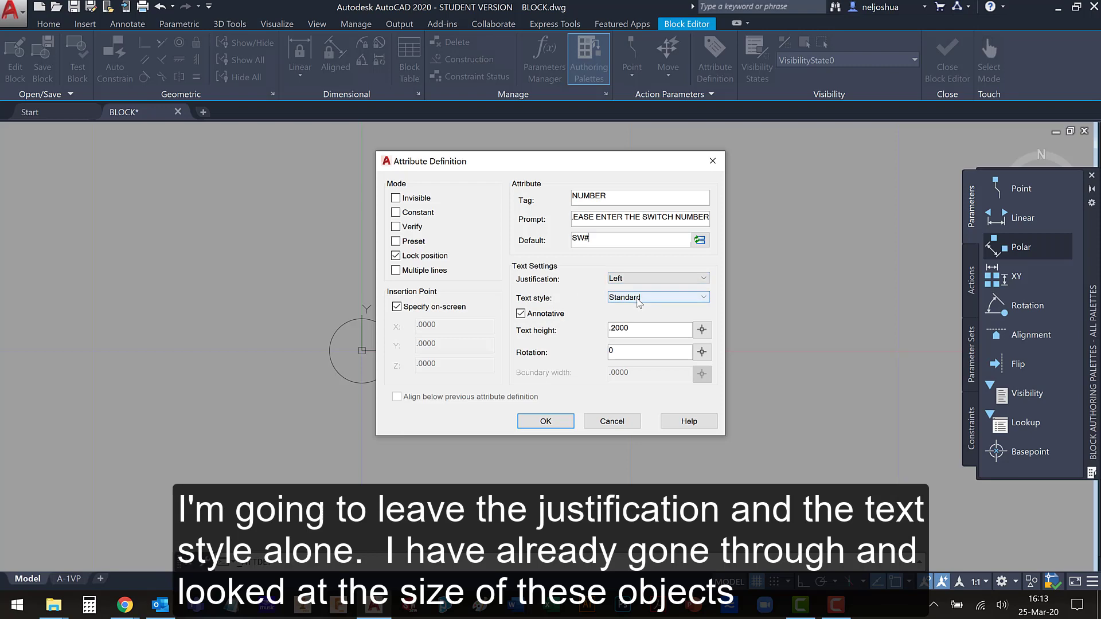
- Set the attribute's text height to .11 and place the NUMBER attribute just above the switch symbol
{"action": "left_click_drag", "start_coordinate": [631, 329], "coordinate": [607, 325]}
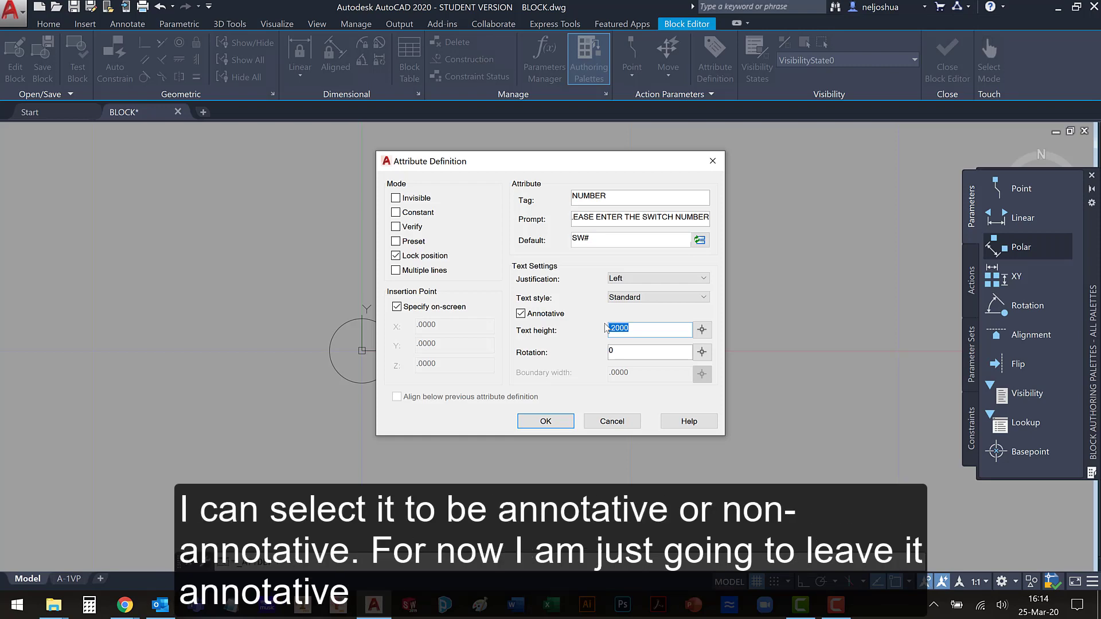
{"action": "key", "text": "BackSpace"}
{"action": "type", "text": ".11"}
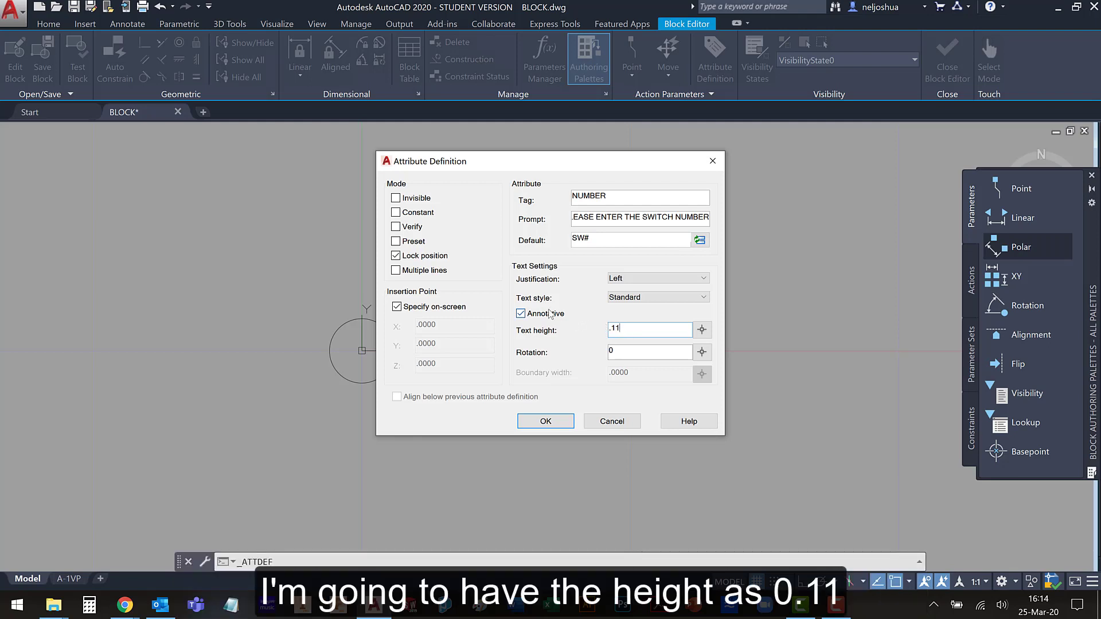
{"action": "left_click", "coordinate": [540, 425]}
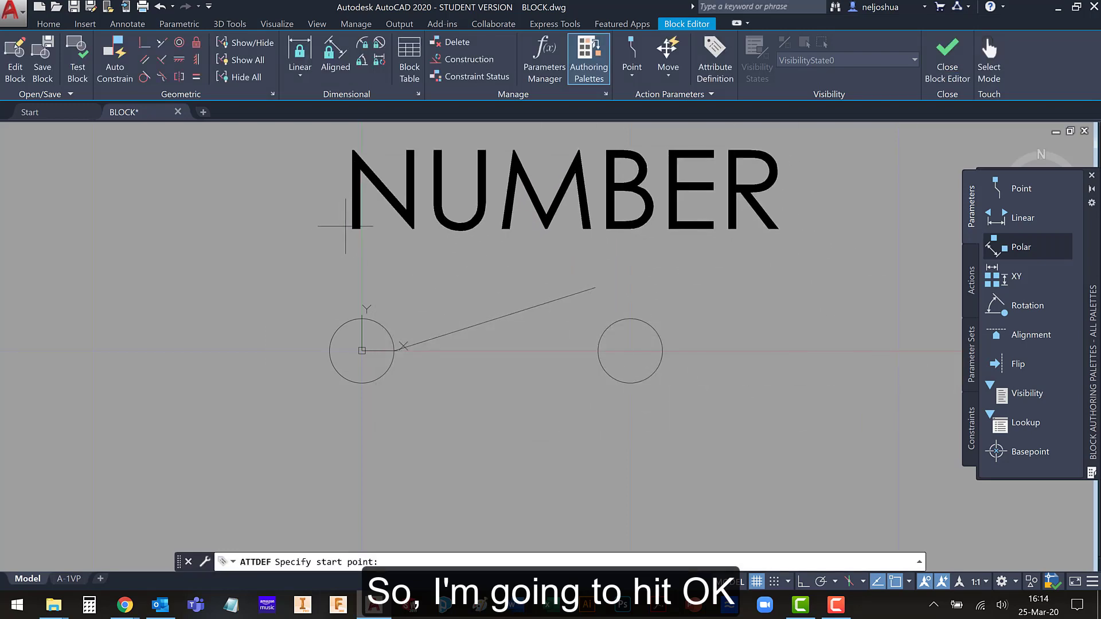
{"action": "scroll", "coordinate": [348, 225], "scroll_direction": "down", "scroll_amount": 1}
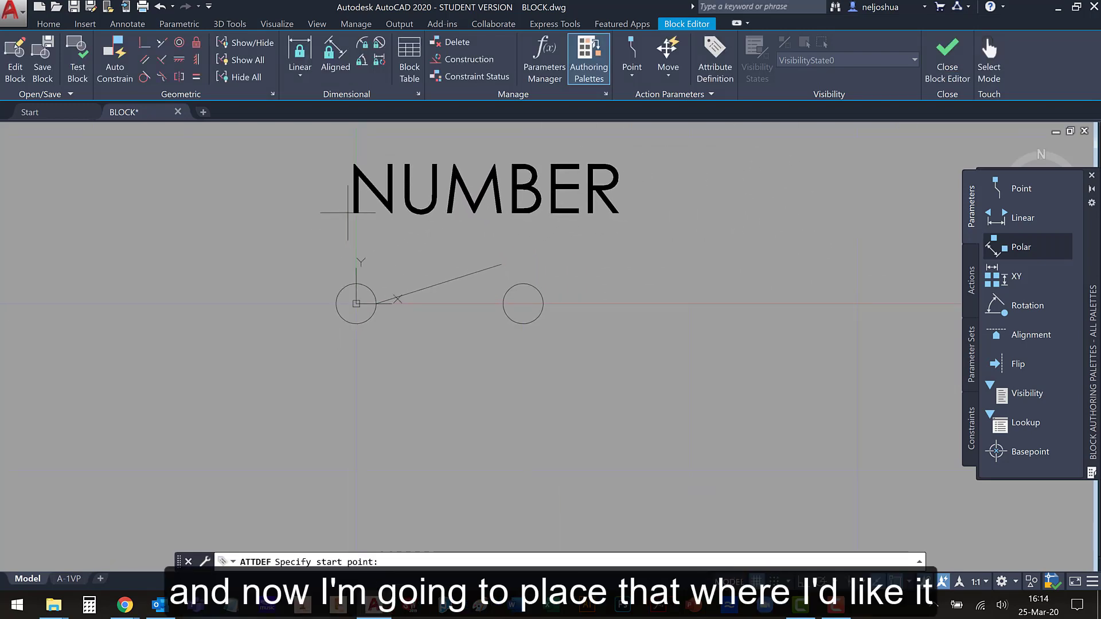
{"action": "left_click", "coordinate": [349, 221]}
- Close the block editor and save the changes to the SWITCH block
{"action": "middle_click_drag", "start_coordinate": [550, 252], "coordinate": [600, 323]}
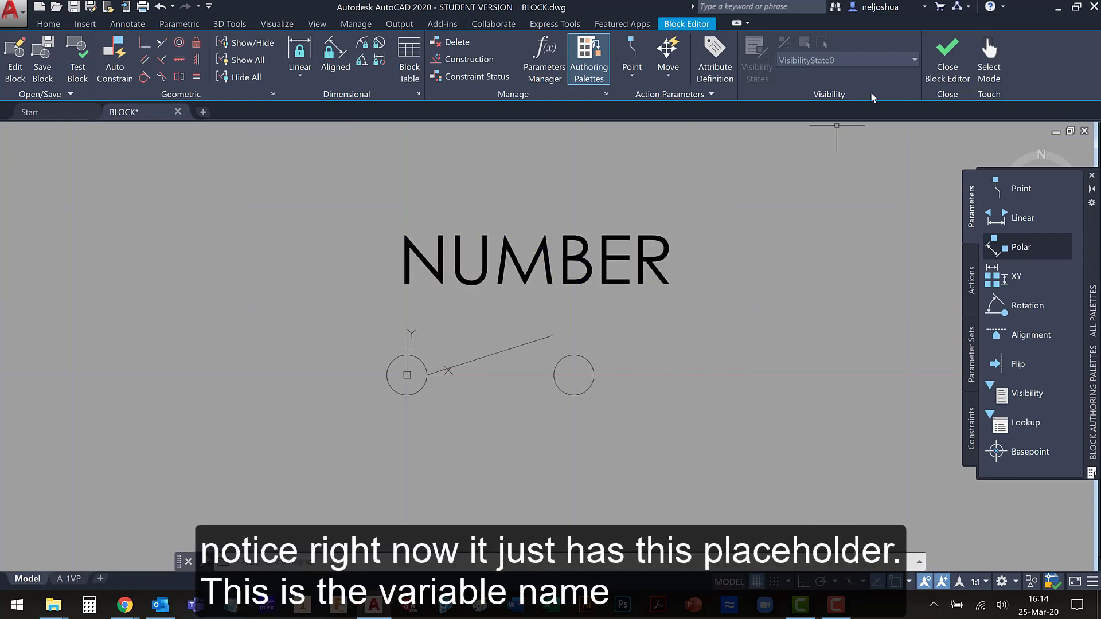
{"action": "left_click", "coordinate": [949, 60]}
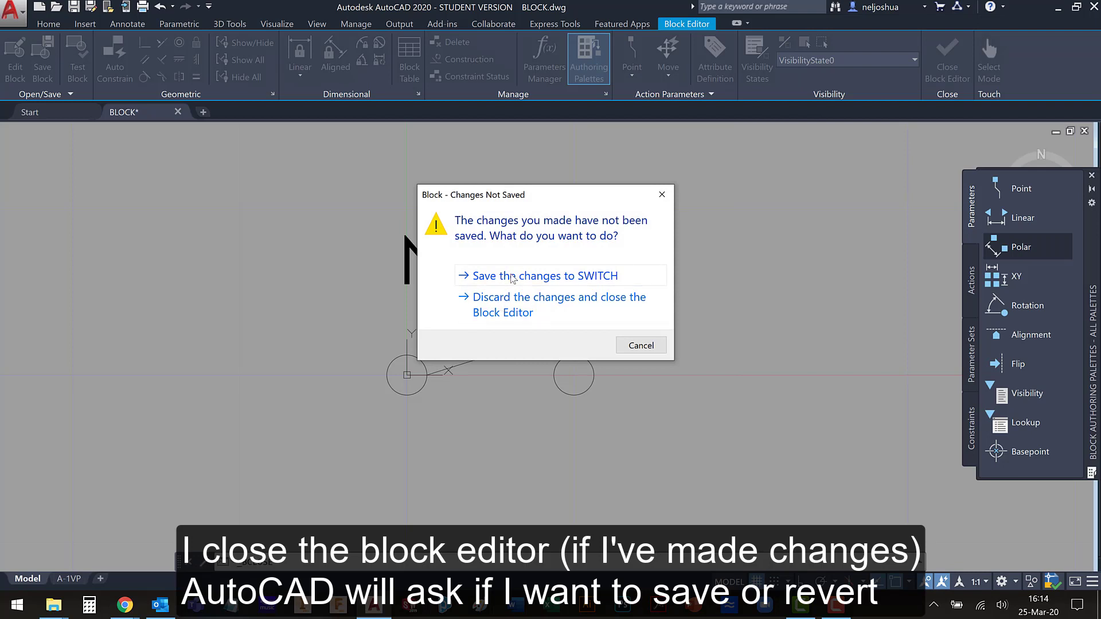
{"action": "left_click", "coordinate": [512, 277]}
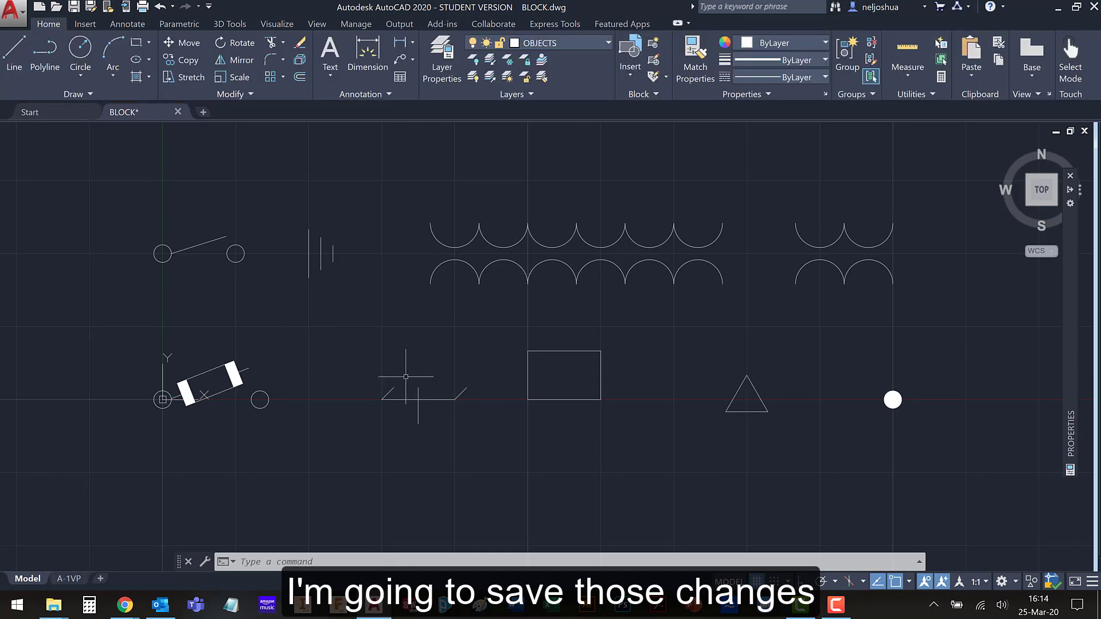
{"action": "left_click", "coordinate": [193, 247]}
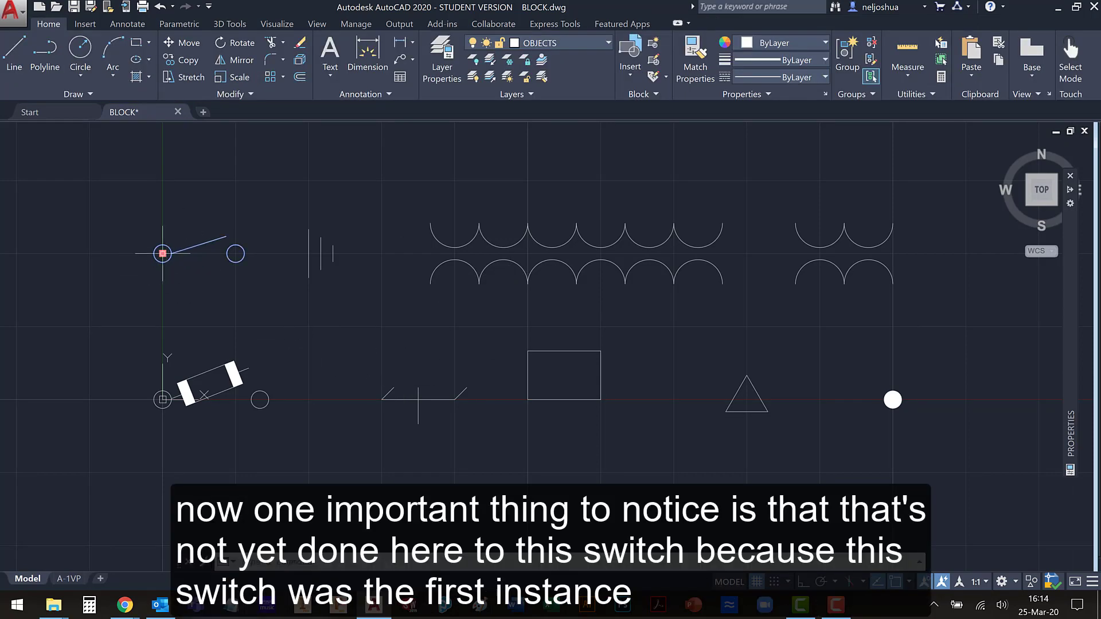
{"action": "middle_click_drag", "start_coordinate": [183, 222], "coordinate": [335, 252]}
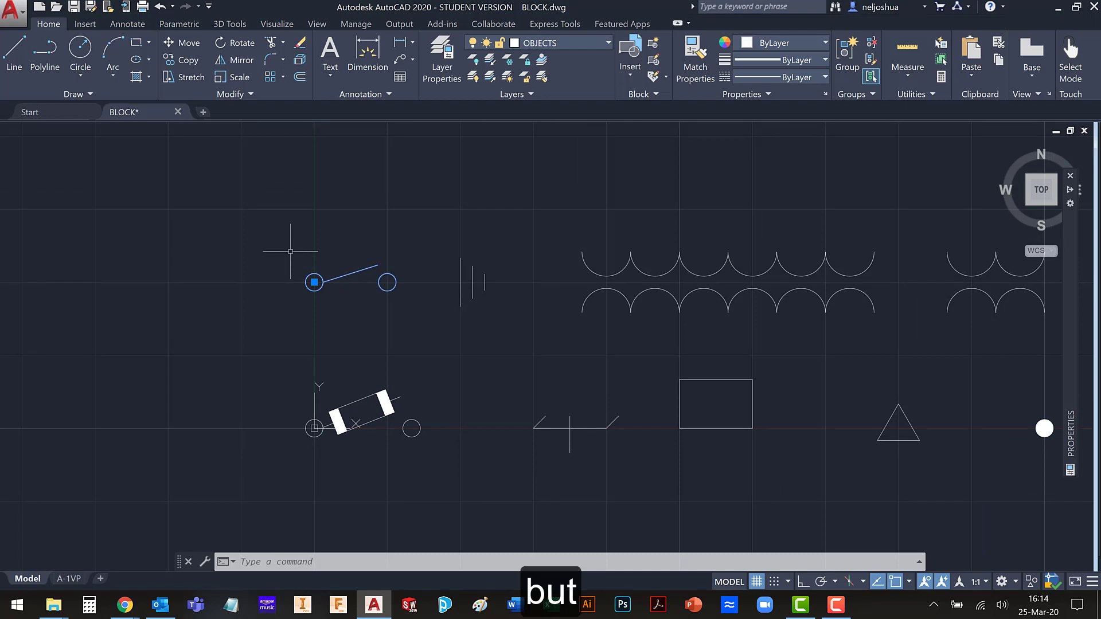
{"action": "key", "text": "Escape"}
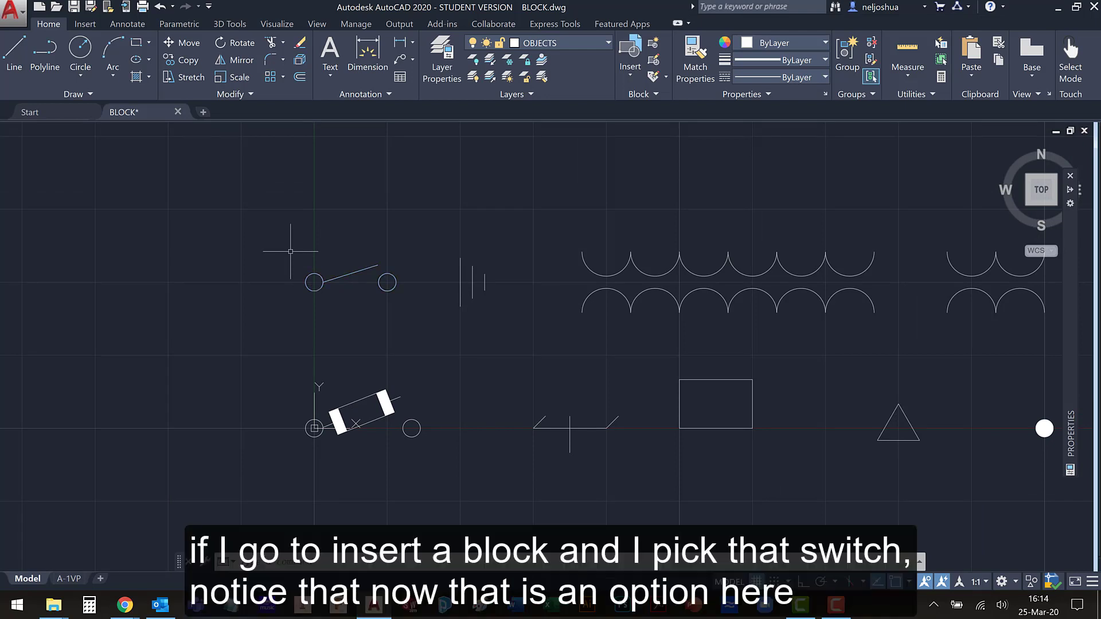
- Insert the SWITCH block just above the original switch symbol and enter SW1 as its switch number
{"action": "left_click", "coordinate": [631, 57]}
{"action": "left_click", "coordinate": [607, 106]}
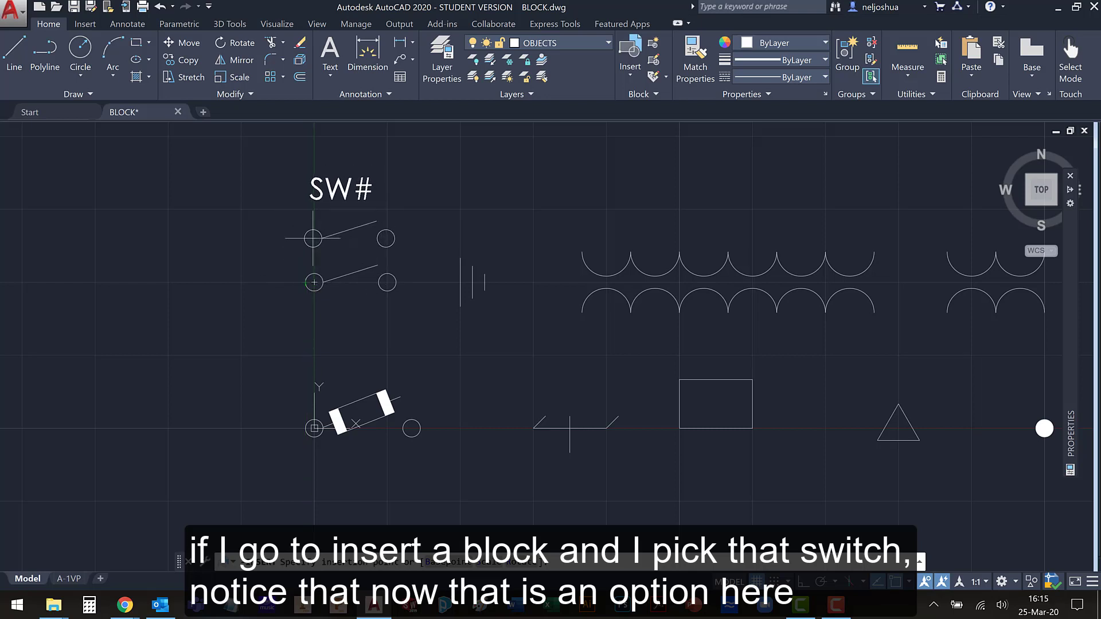
{"action": "left_click", "coordinate": [314, 237]}
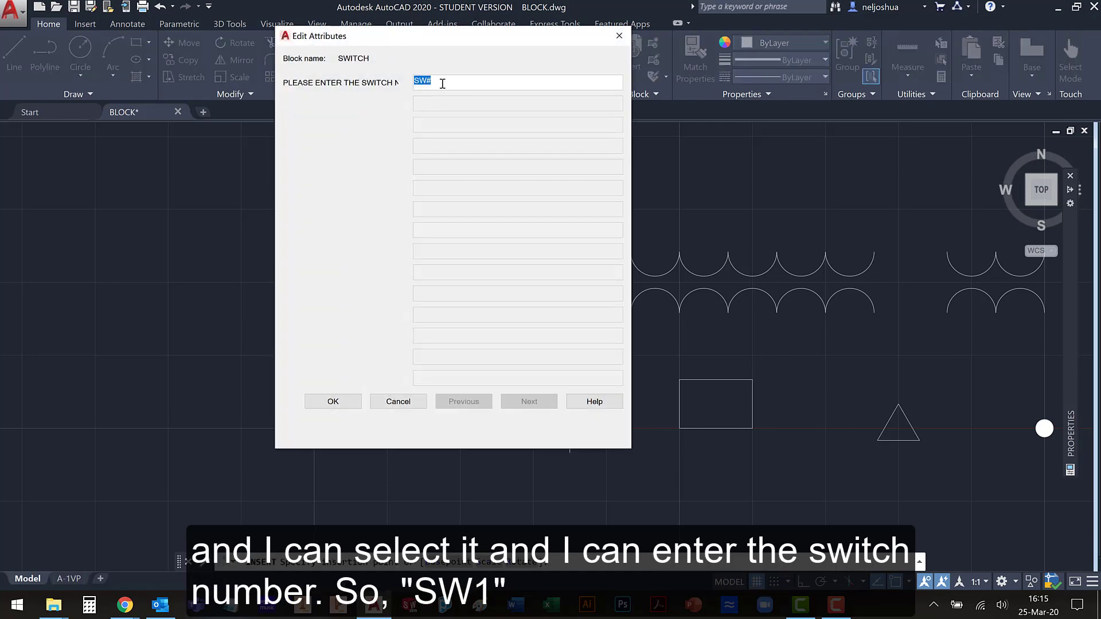
{"action": "left_click", "coordinate": [442, 84]}
{"action": "left_click", "coordinate": [331, 401]}
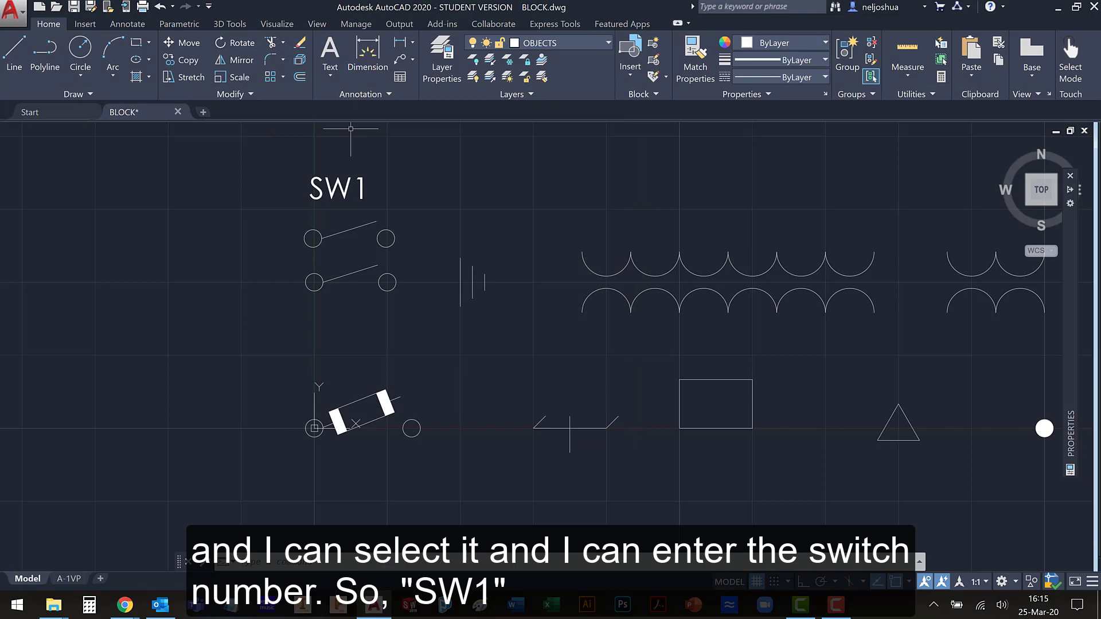
{"action": "left_click", "coordinate": [335, 198]}
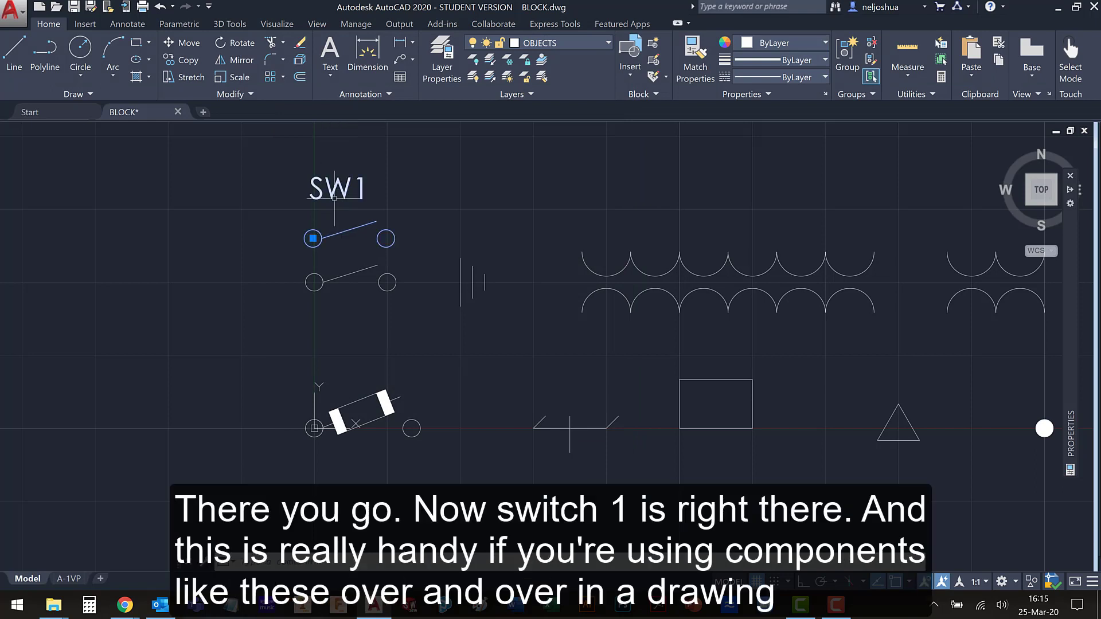
- Move the inserted SW1 switch block clear of the original switch symbol and delete it
{"action": "left_click", "coordinate": [312, 238]}
{"action": "left_click", "coordinate": [136, 285]}
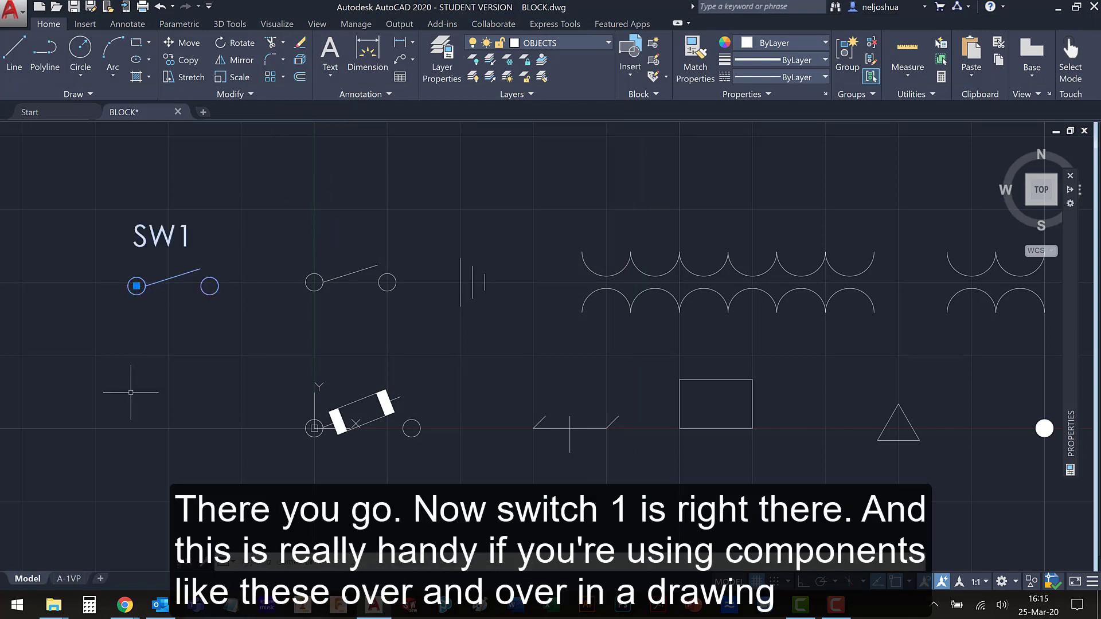
{"action": "key", "text": "Escape"}
{"action": "left_click_drag", "start_coordinate": [233, 335], "coordinate": [129, 267]}
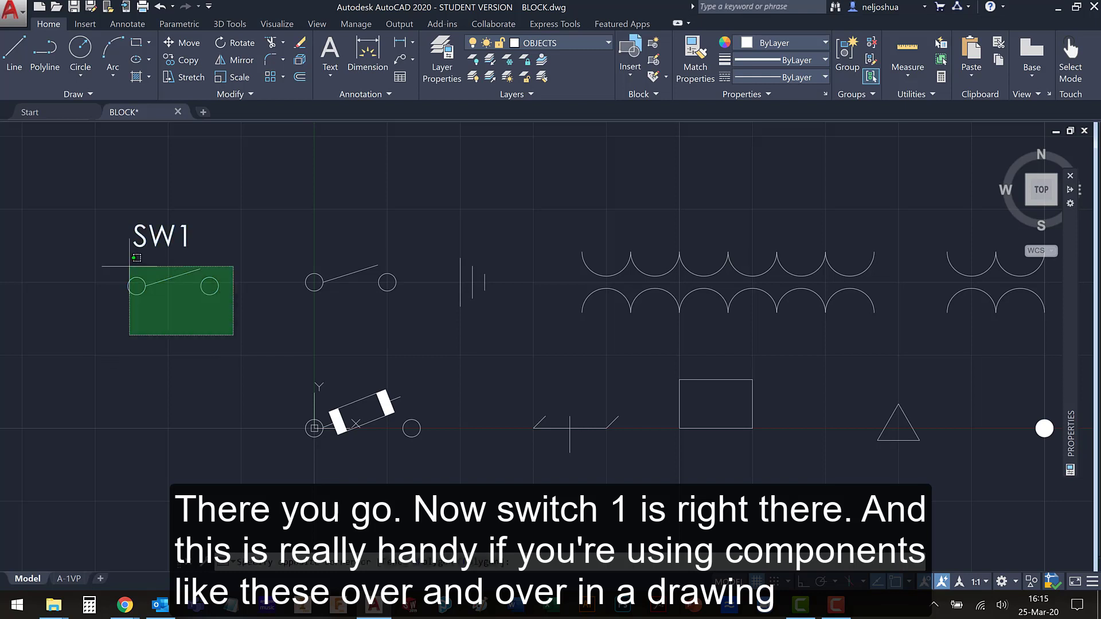
{"action": "left_click", "coordinate": [130, 267]}
{"action": "key", "text": "Delete"}
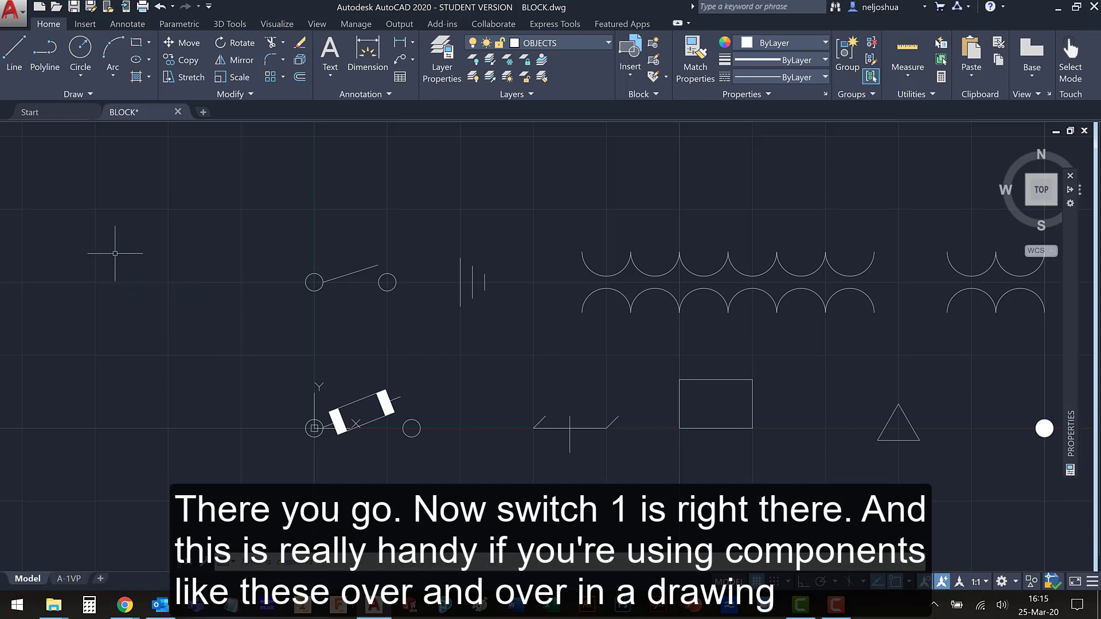
- Create a new drawing and check which blocks are available in it for insertion
{"action": "middle_click_drag", "start_coordinate": [315, 298], "coordinate": [197, 264]}
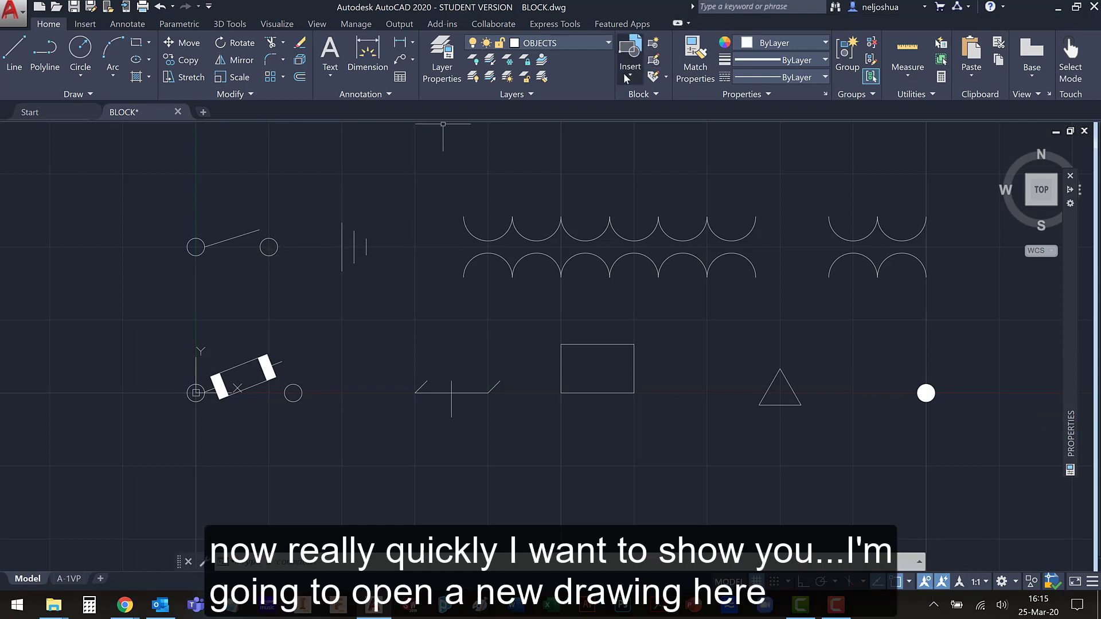
{"action": "left_click", "coordinate": [203, 112]}
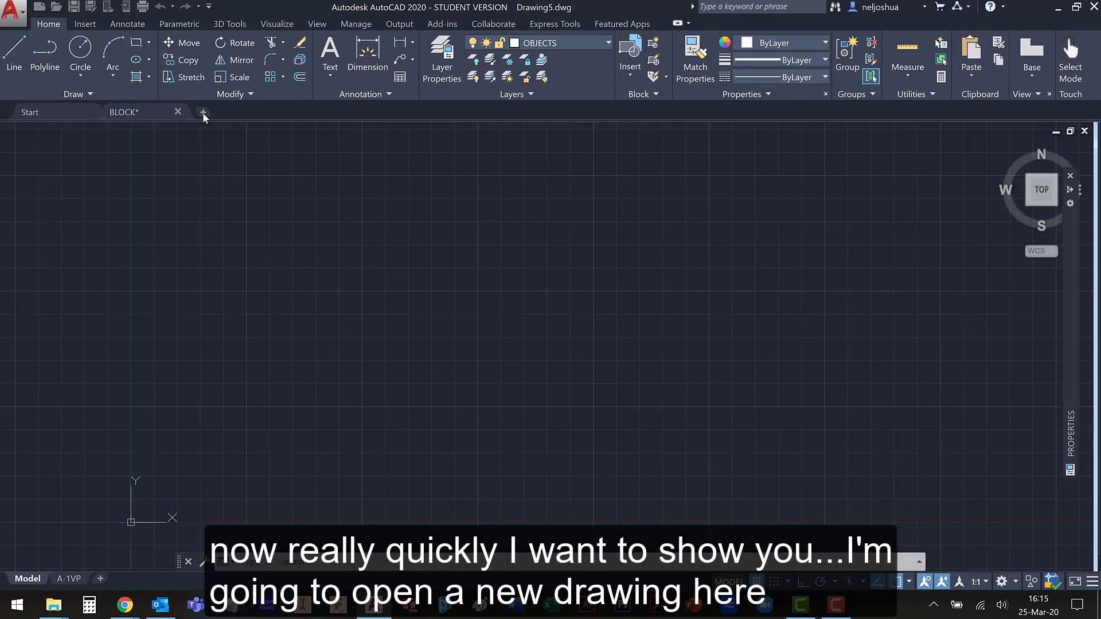
{"action": "left_click", "coordinate": [633, 54]}
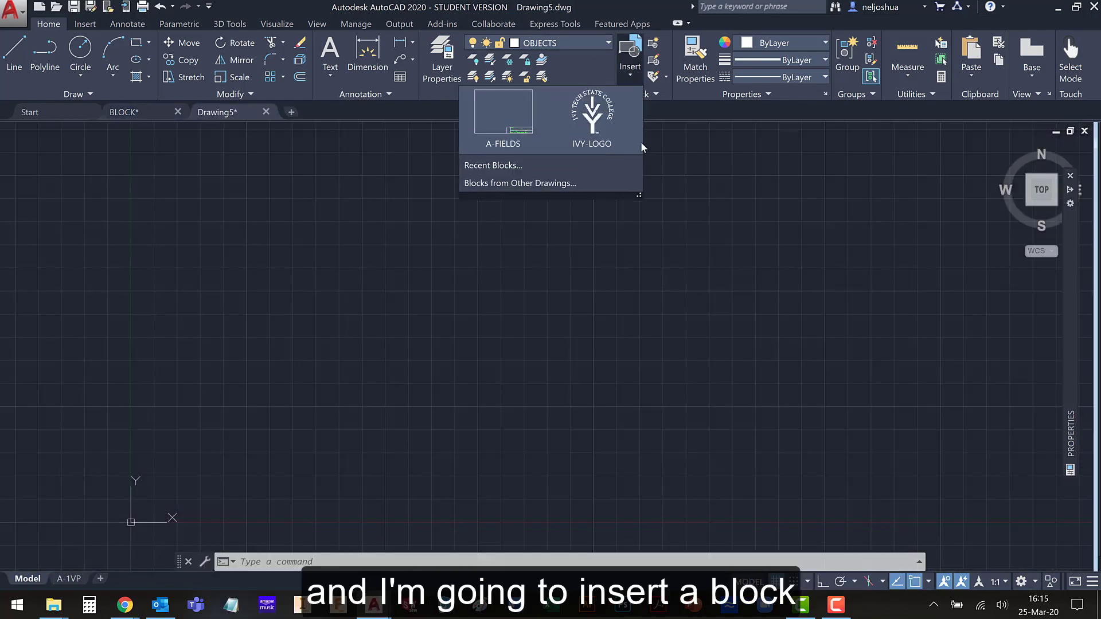
{"action": "left_click", "coordinate": [535, 162]}
{"action": "left_click", "coordinate": [723, 241]}
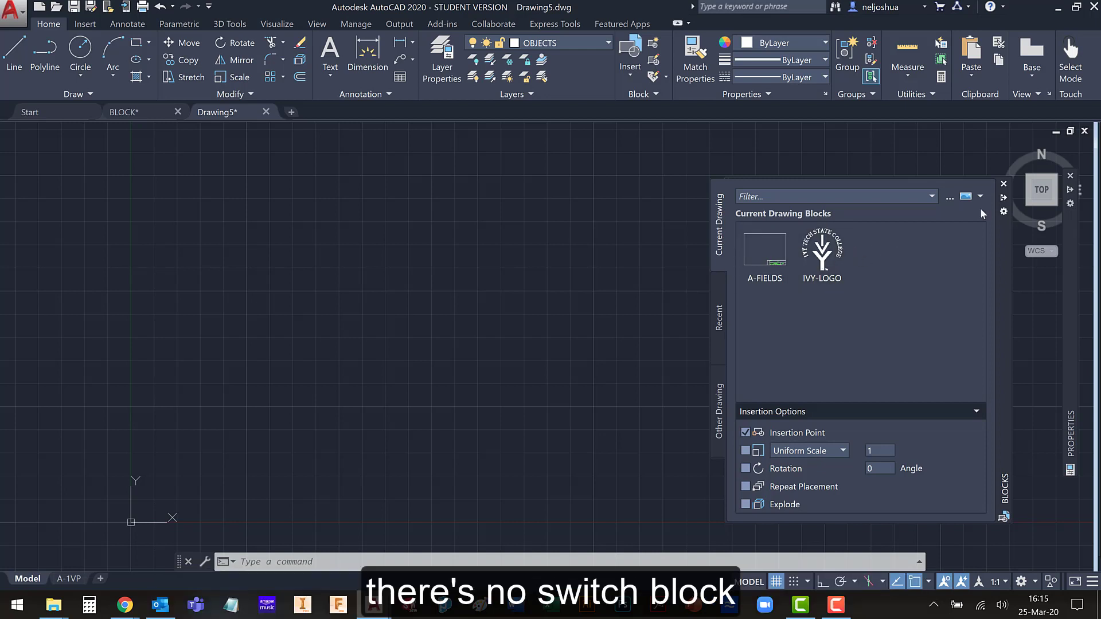
{"action": "left_click", "coordinate": [1004, 184]}
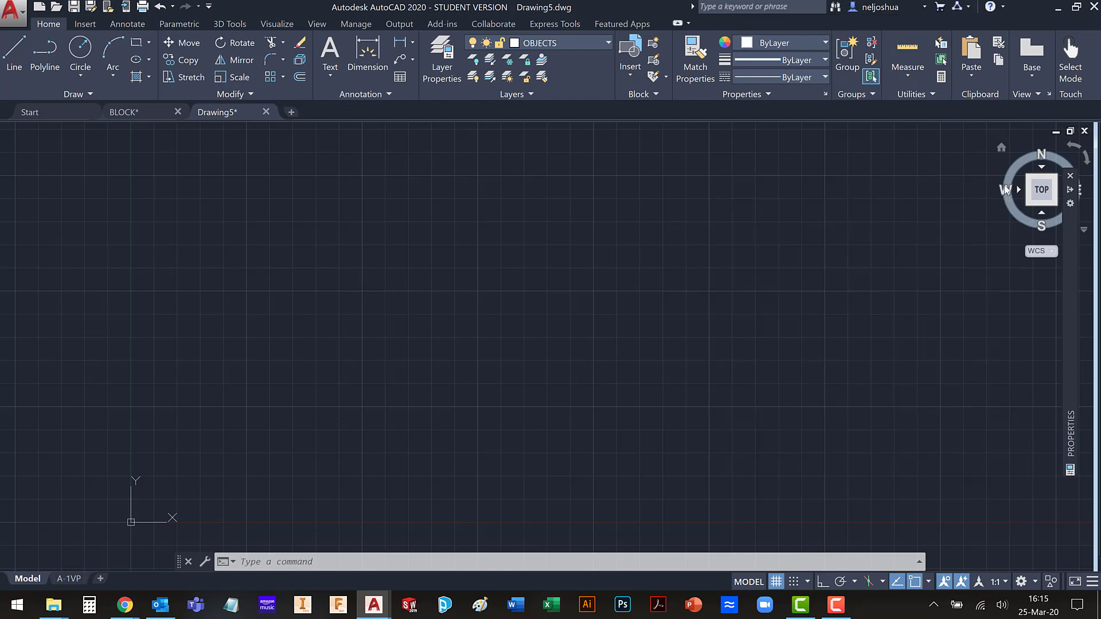
- Return to the BLOCK drawing and check its list of current drawing blocks for comparison
{"action": "left_click", "coordinate": [115, 114]}
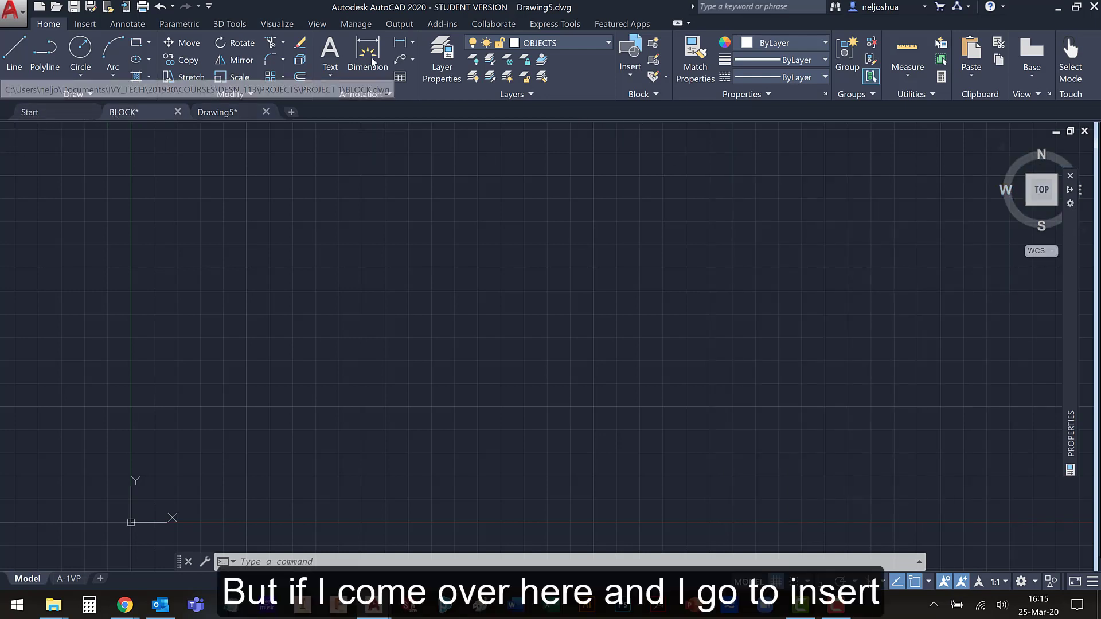
{"action": "left_click", "coordinate": [637, 51]}
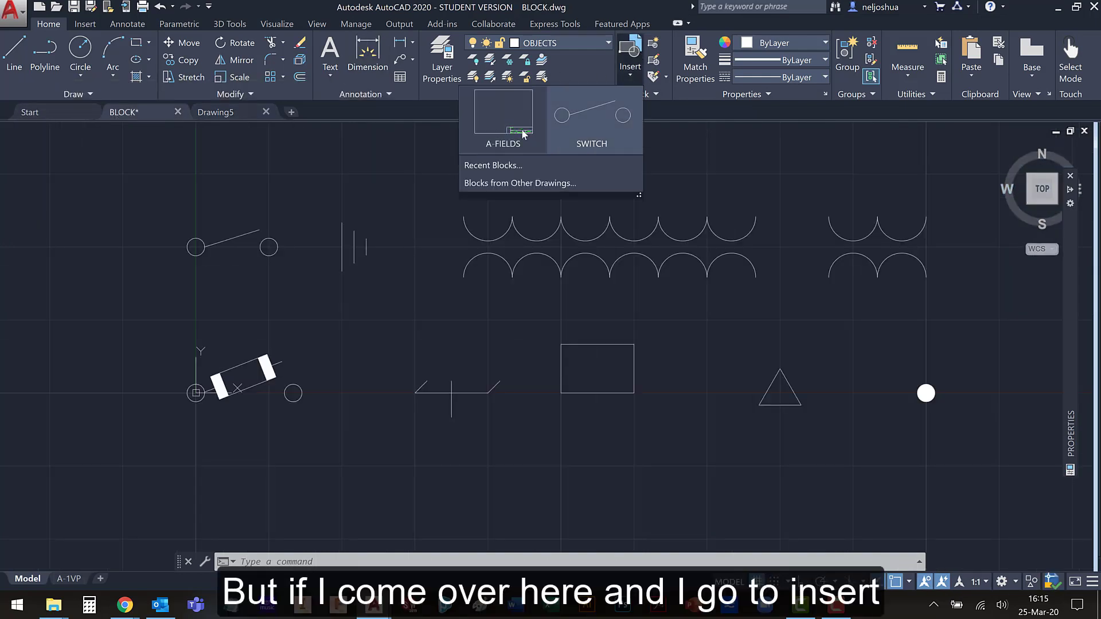
{"action": "left_click", "coordinate": [517, 161]}
{"action": "left_click", "coordinate": [720, 232]}
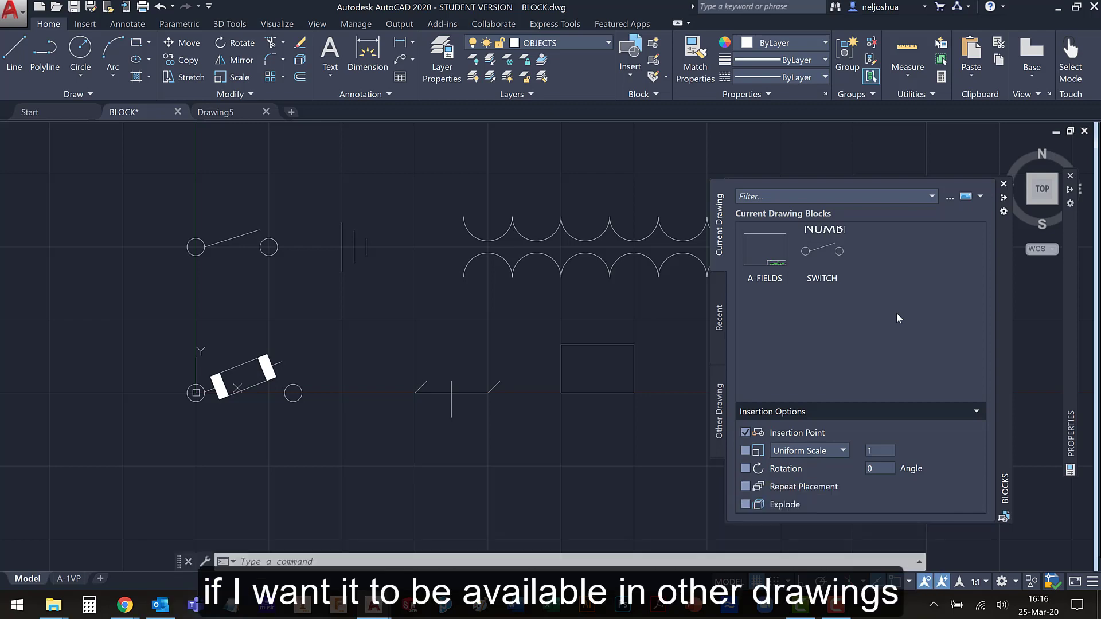
{"action": "left_click", "coordinate": [1004, 184]}
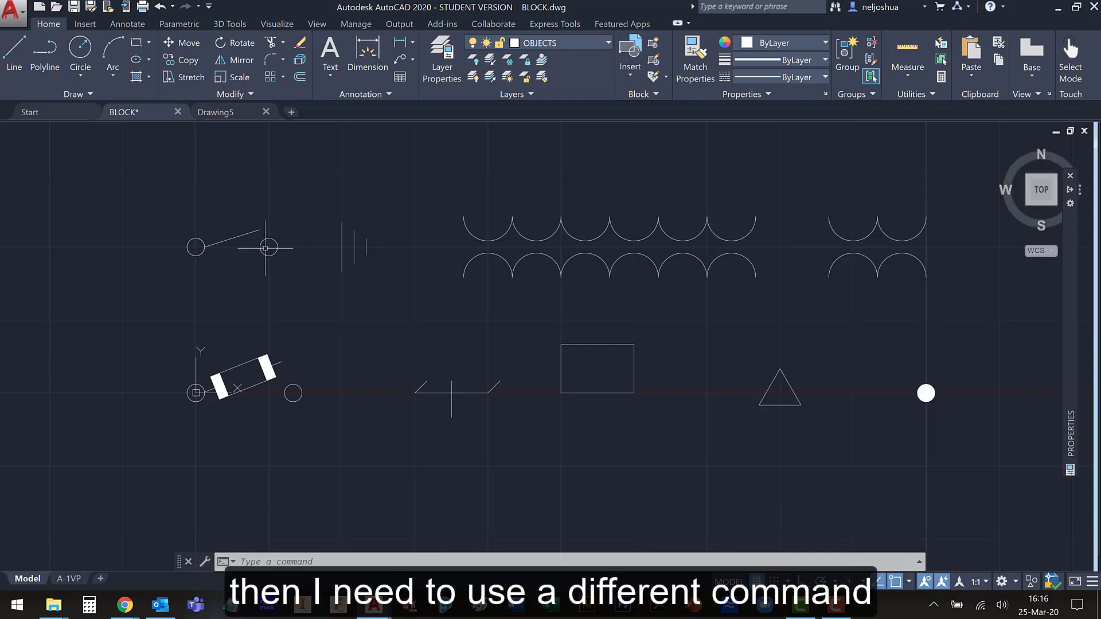
- Start the WBLOCK command and choose the existing SWITCH block as the source
{"action": "type", "text": "WBLO"}
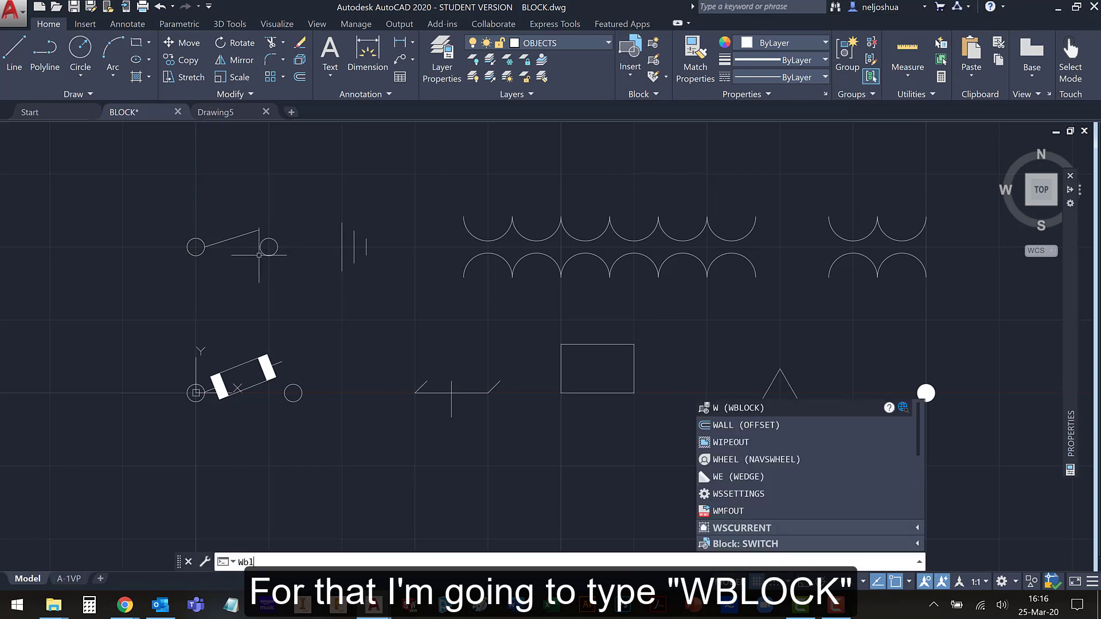
{"action": "key", "text": "Return"}
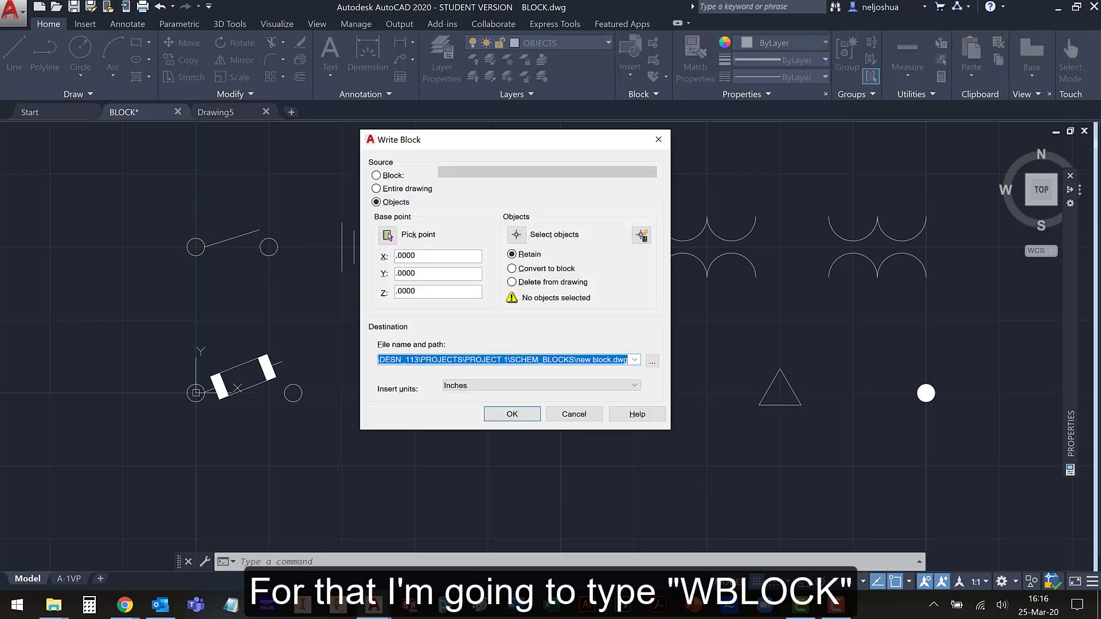
{"action": "left_click", "coordinate": [377, 175]}
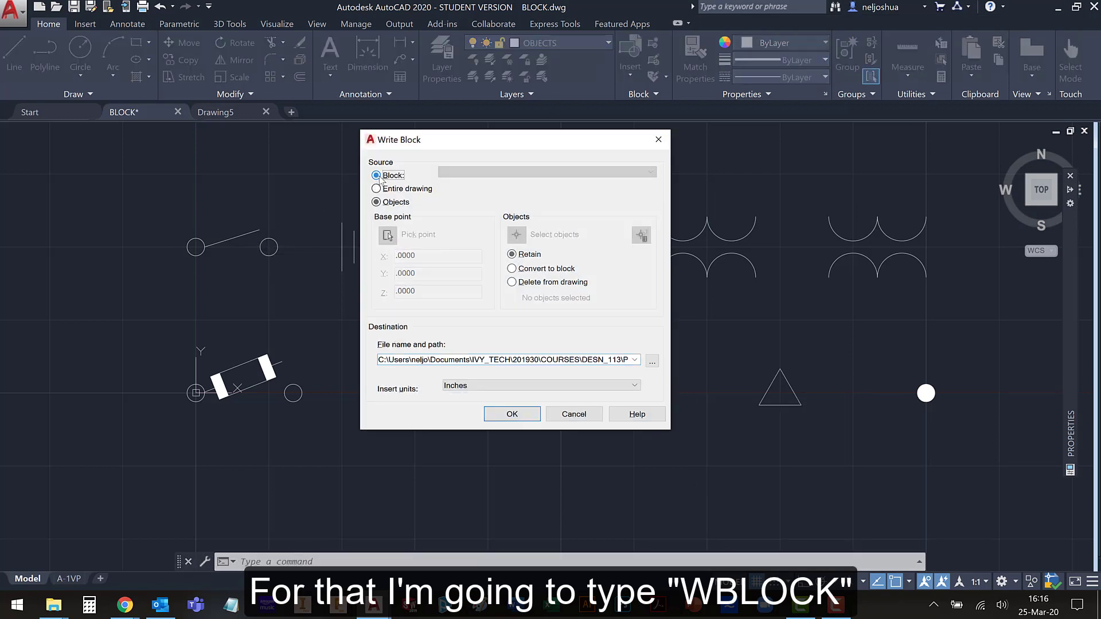
{"action": "left_click", "coordinate": [472, 171]}
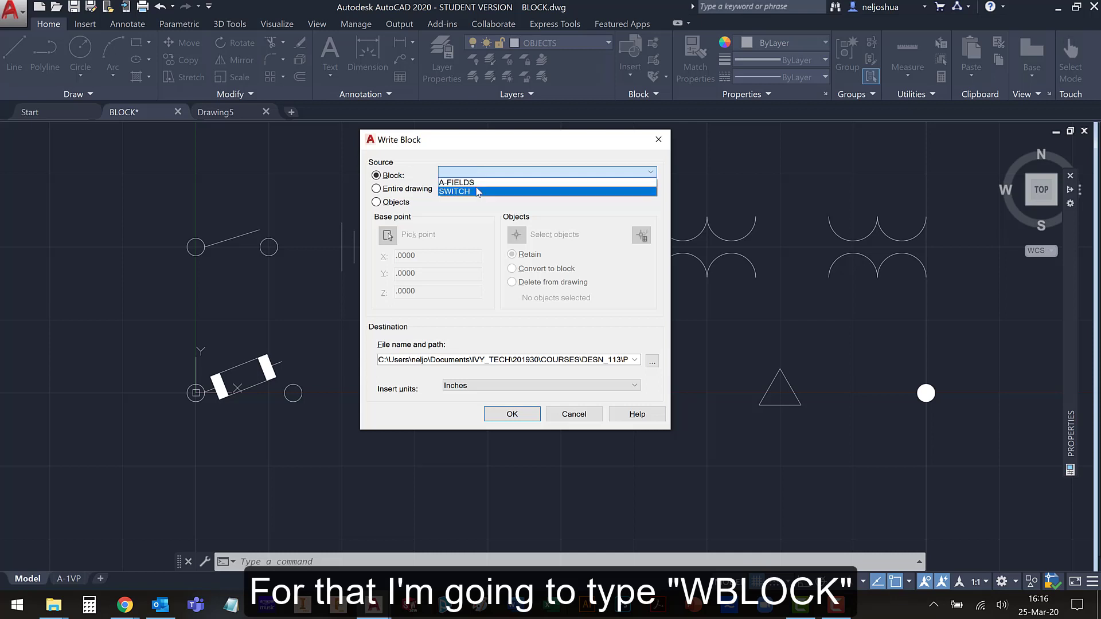
{"action": "left_click", "coordinate": [459, 192]}
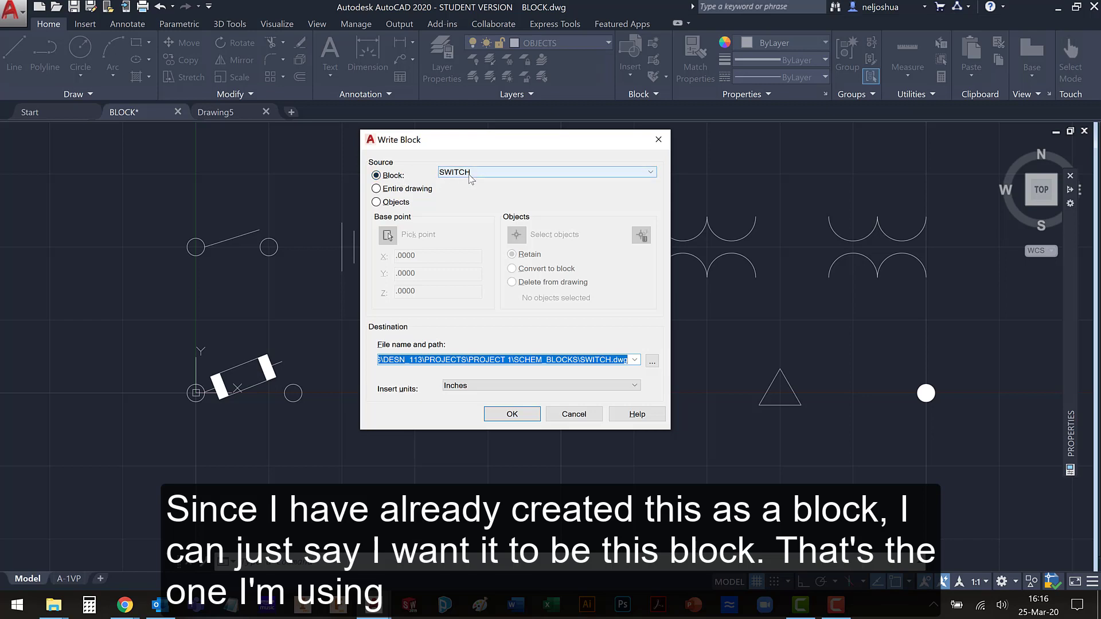
- Write the block out as SWITCH.dwg in the SCHEM_BLOCKS folder
{"action": "left_click", "coordinate": [652, 360]}
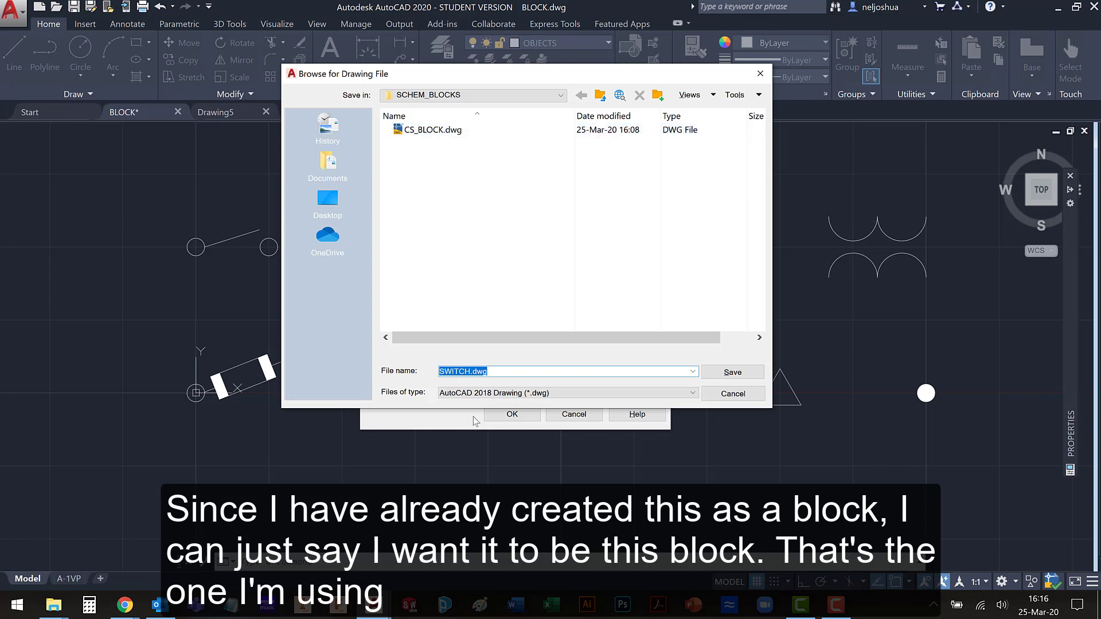
{"action": "left_click", "coordinate": [464, 371]}
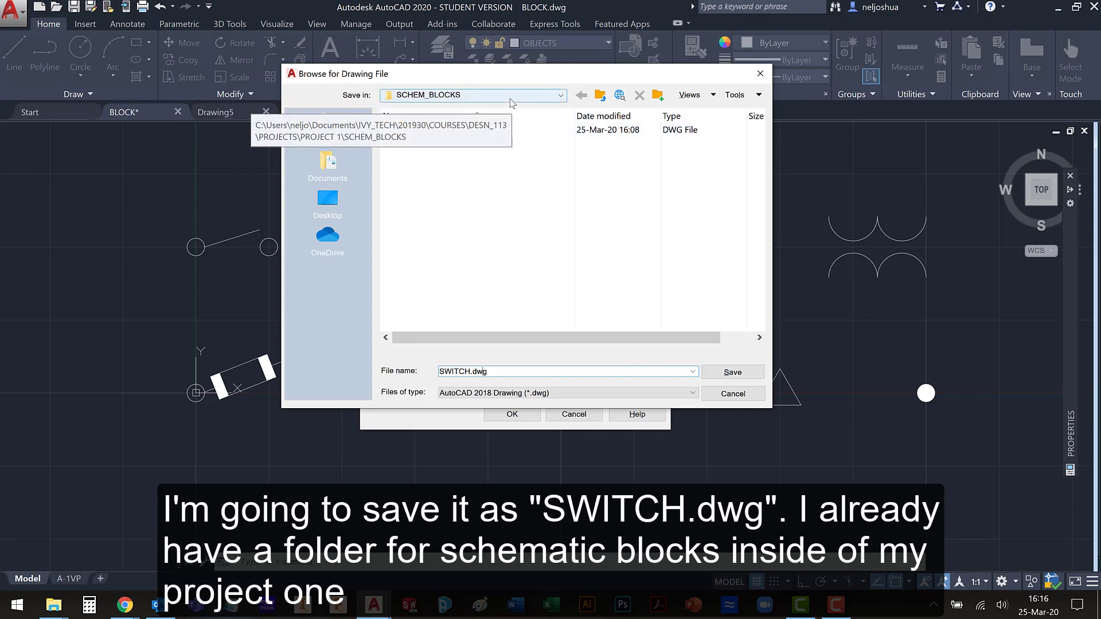
{"action": "left_click", "coordinate": [733, 372]}
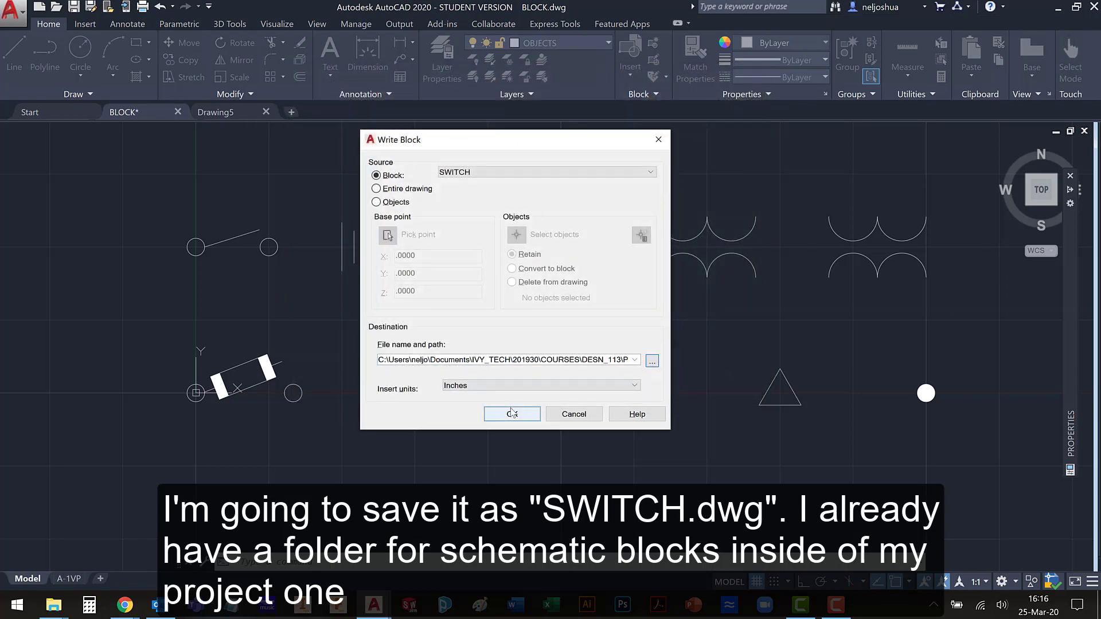
{"action": "left_click", "coordinate": [512, 413]}
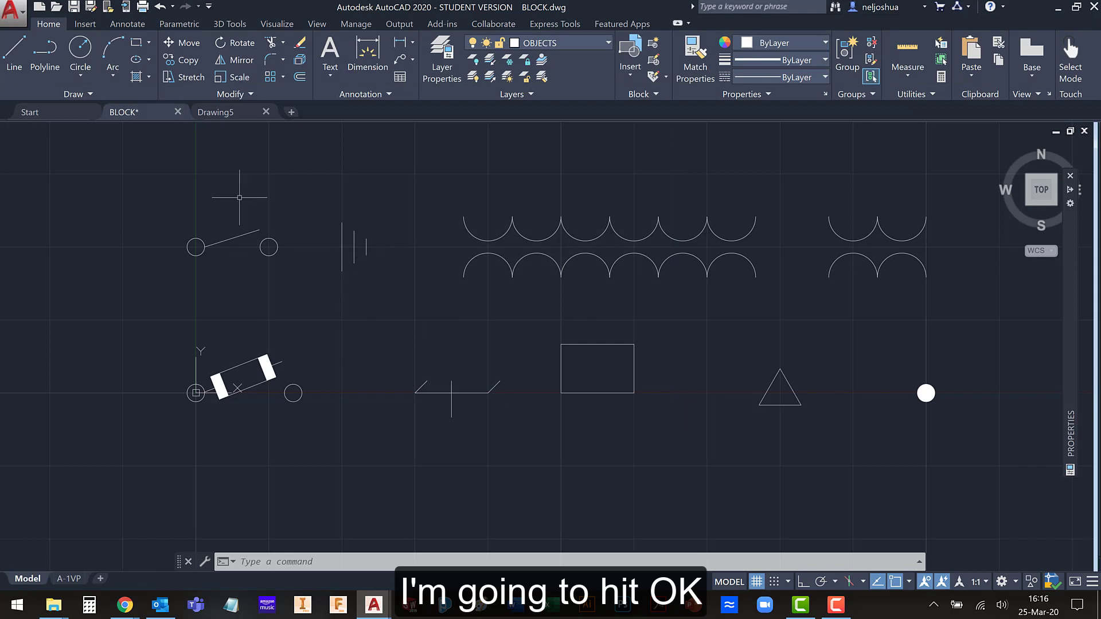
- In the new drawing, load SWITCH.dwg from the SCHEM_BLOCKS folder as a source of blocks from other drawings
{"action": "left_click", "coordinate": [232, 112]}
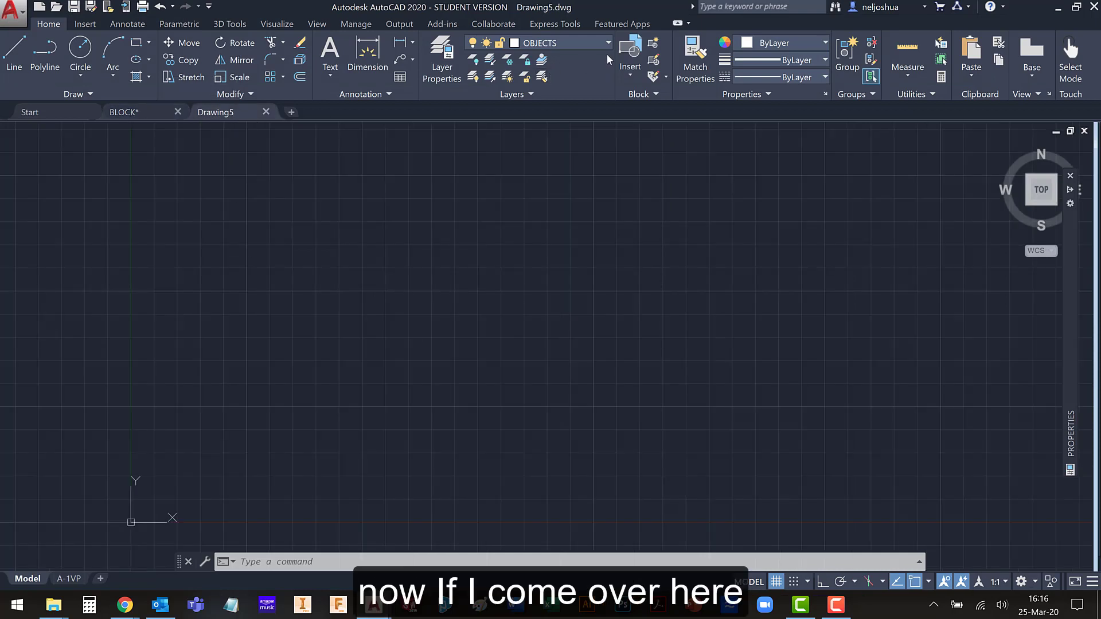
{"action": "left_click", "coordinate": [626, 55]}
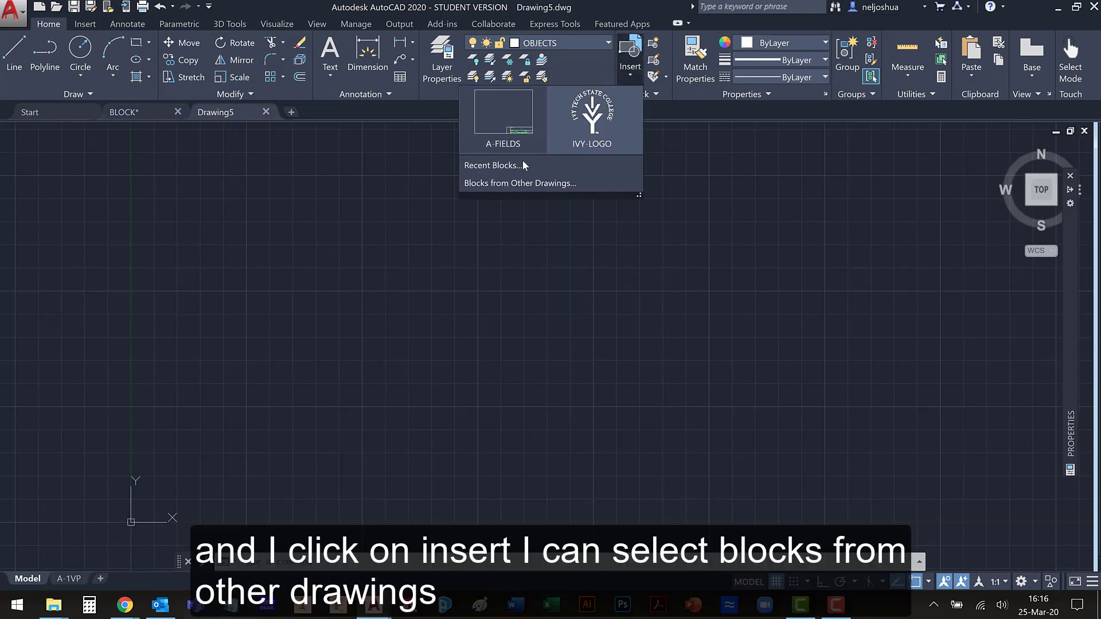
{"action": "left_click", "coordinate": [520, 183]}
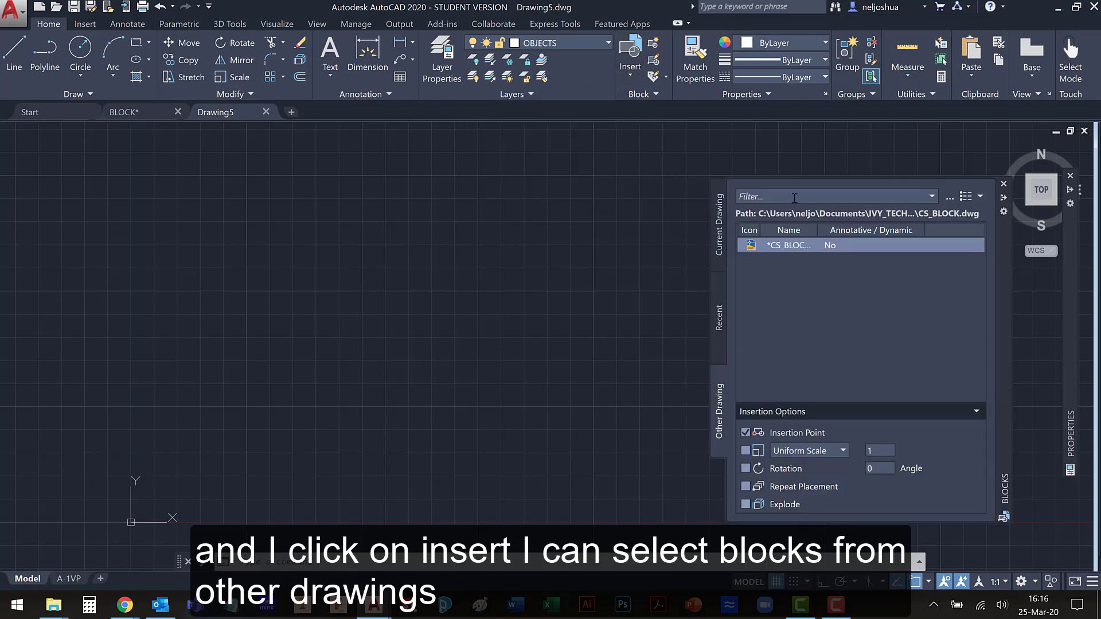
{"action": "left_click", "coordinate": [857, 243]}
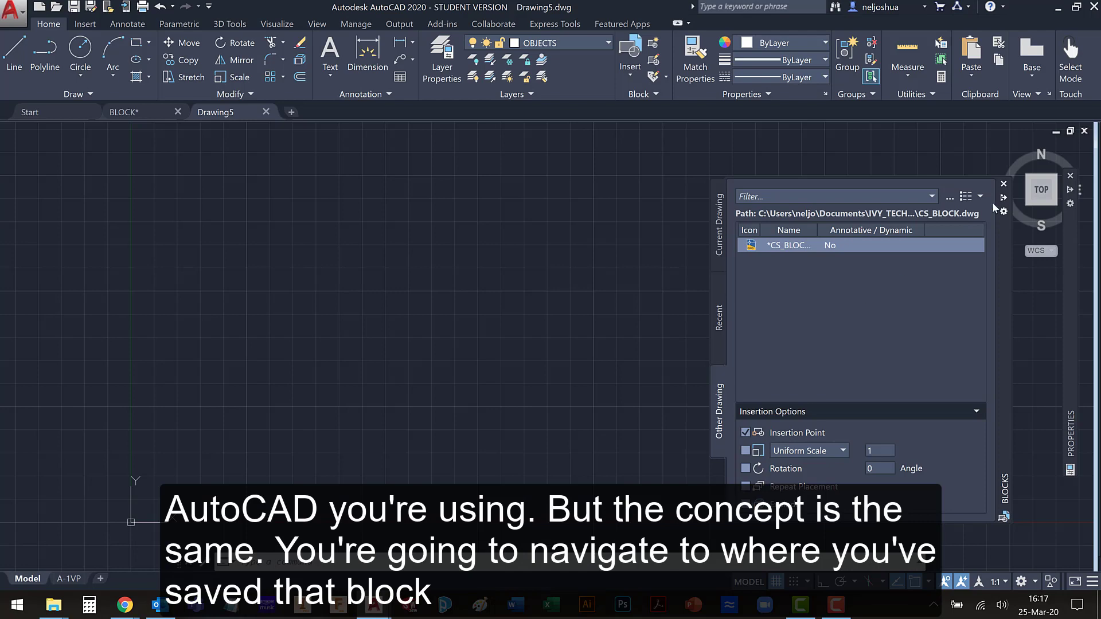
{"action": "left_click", "coordinate": [949, 197]}
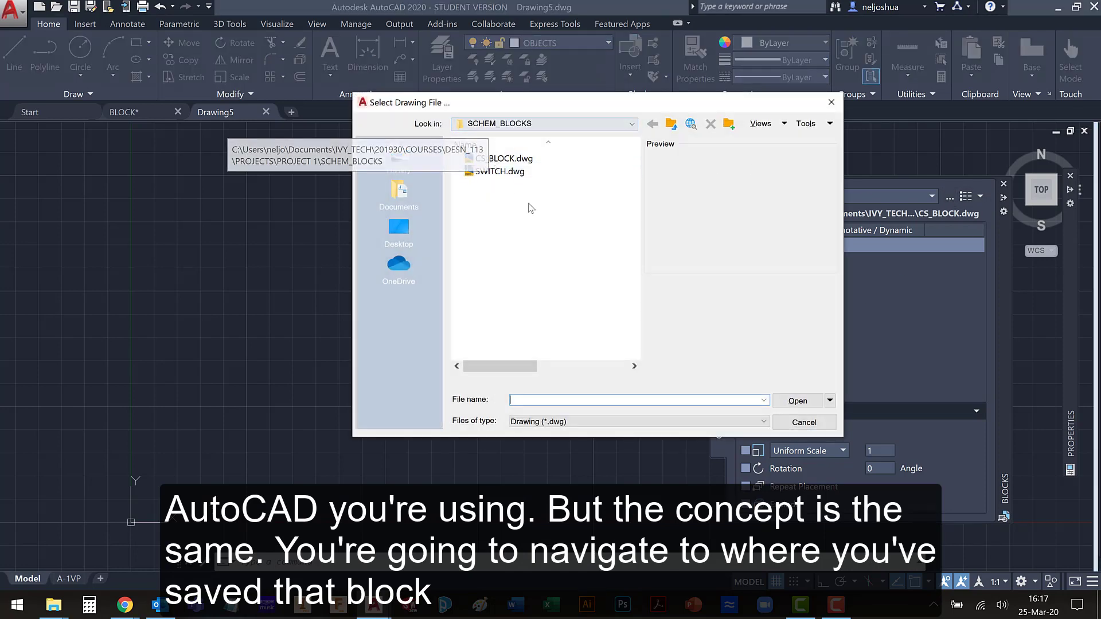
{"action": "left_click", "coordinate": [514, 174]}
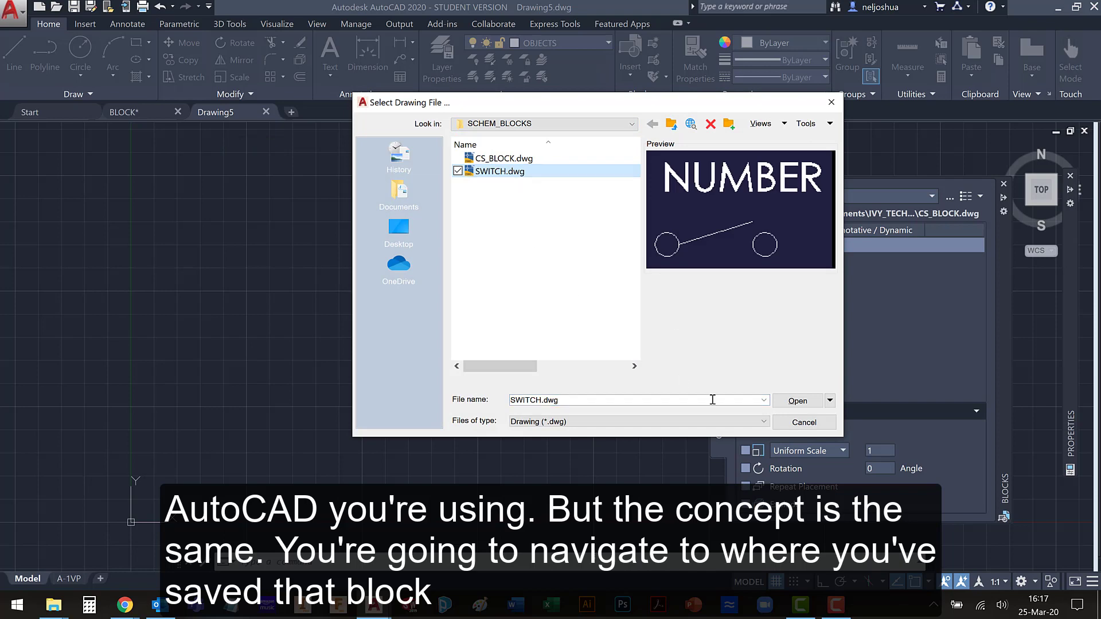
{"action": "left_click", "coordinate": [783, 400]}
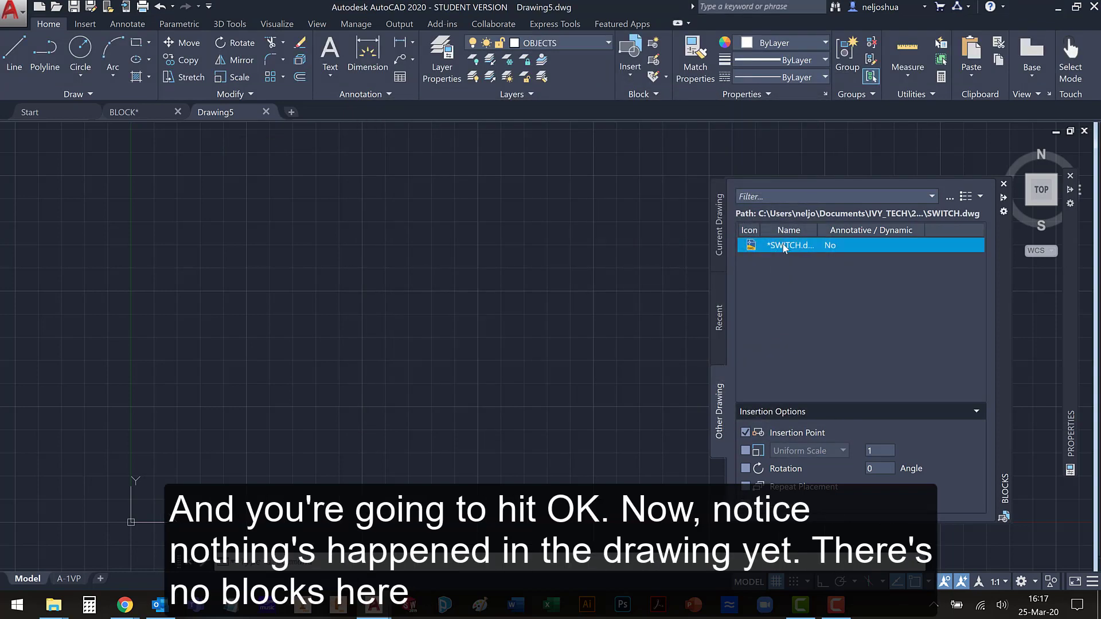
- Insert the SWITCH block just above the drawing origin and enter SW1 as its switch number
{"action": "middle_click_drag", "start_coordinate": [322, 380], "coordinate": [381, 288]}
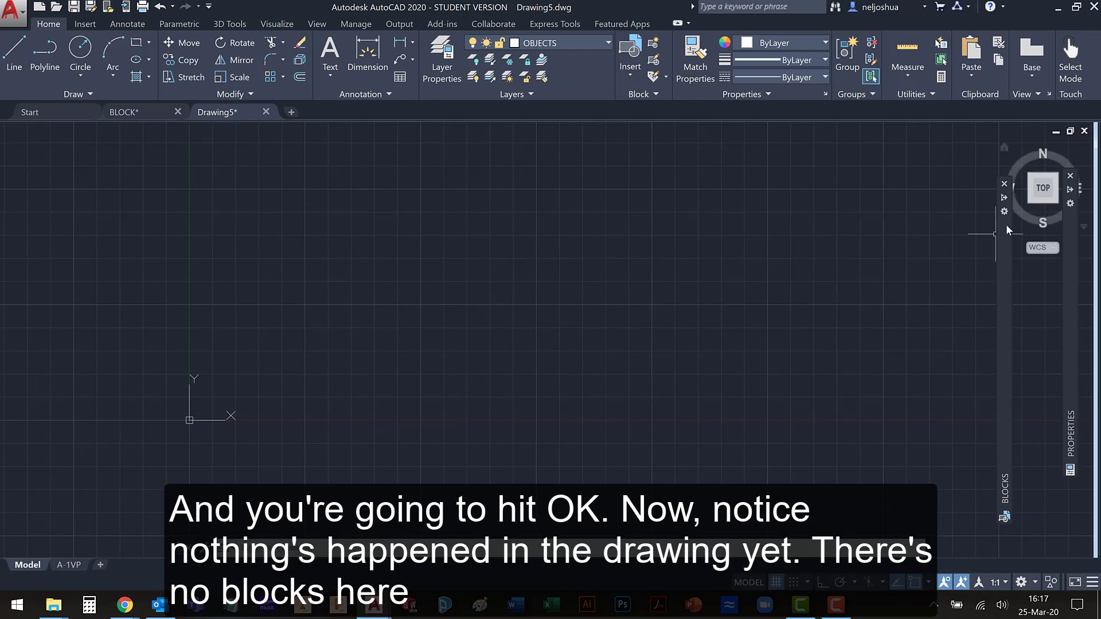
{"action": "mouse_move", "coordinate": [1006, 229]}
{"action": "left_click", "coordinate": [831, 250]}
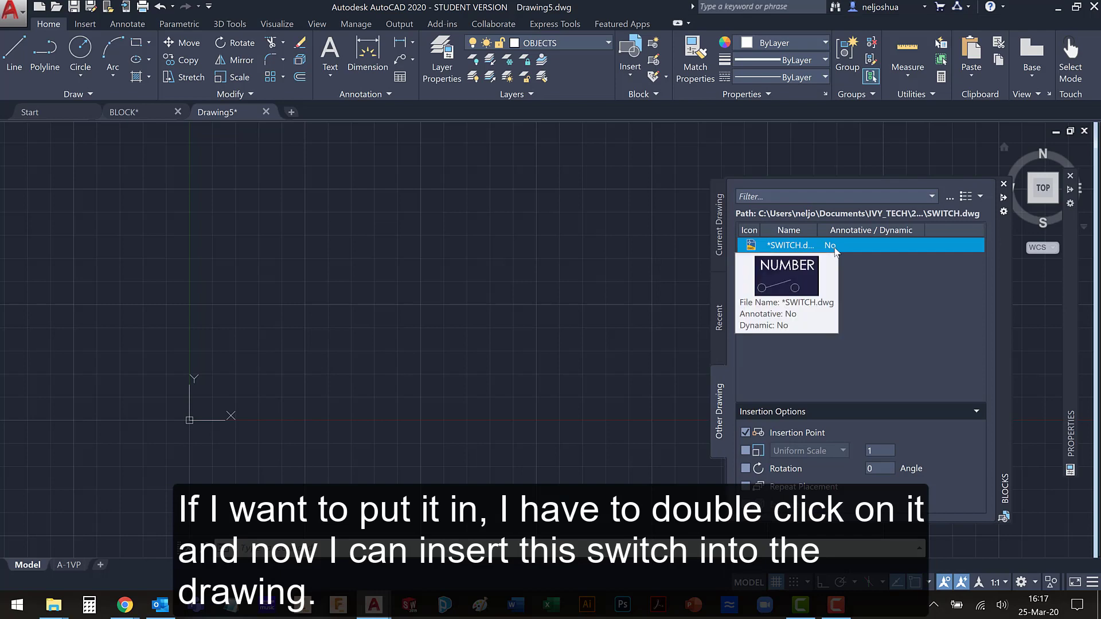
{"action": "double_click", "coordinate": [831, 246]}
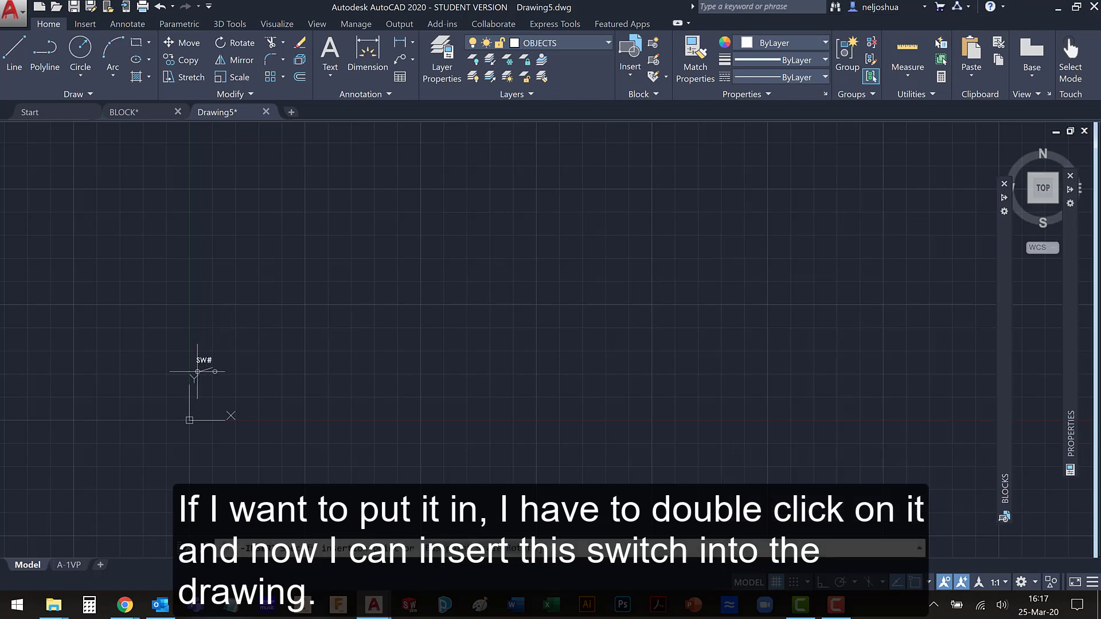
{"action": "middle_click_drag", "start_coordinate": [197, 372], "coordinate": [303, 295]}
{"action": "scroll", "coordinate": [302, 296], "scroll_direction": "up", "scroll_amount": 5}
{"action": "left_click", "coordinate": [273, 307]}
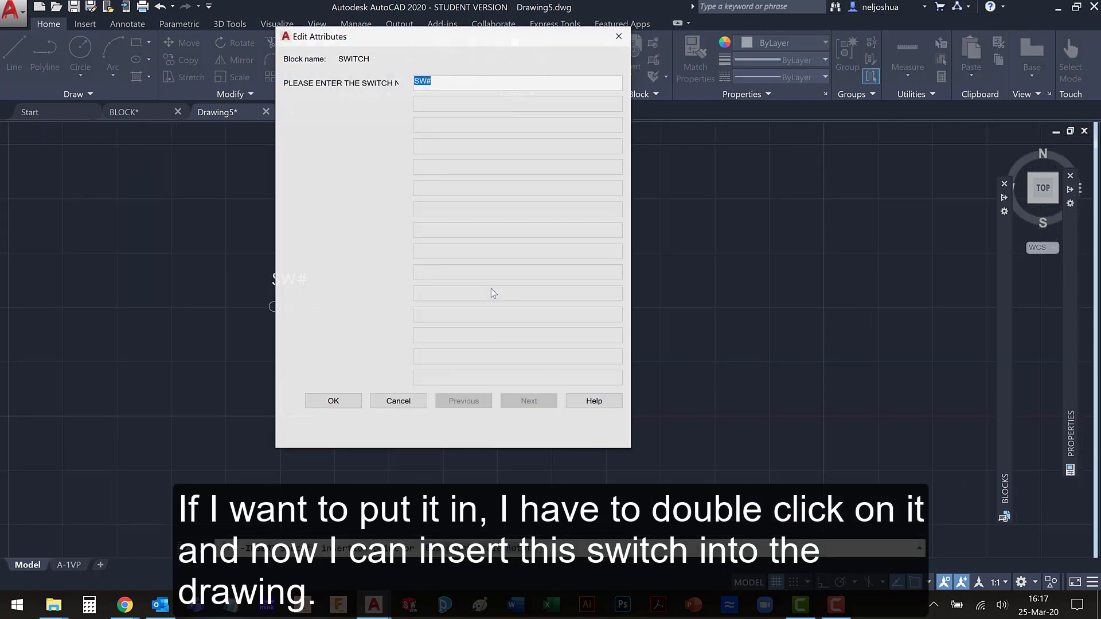
{"action": "left_click", "coordinate": [442, 83]}
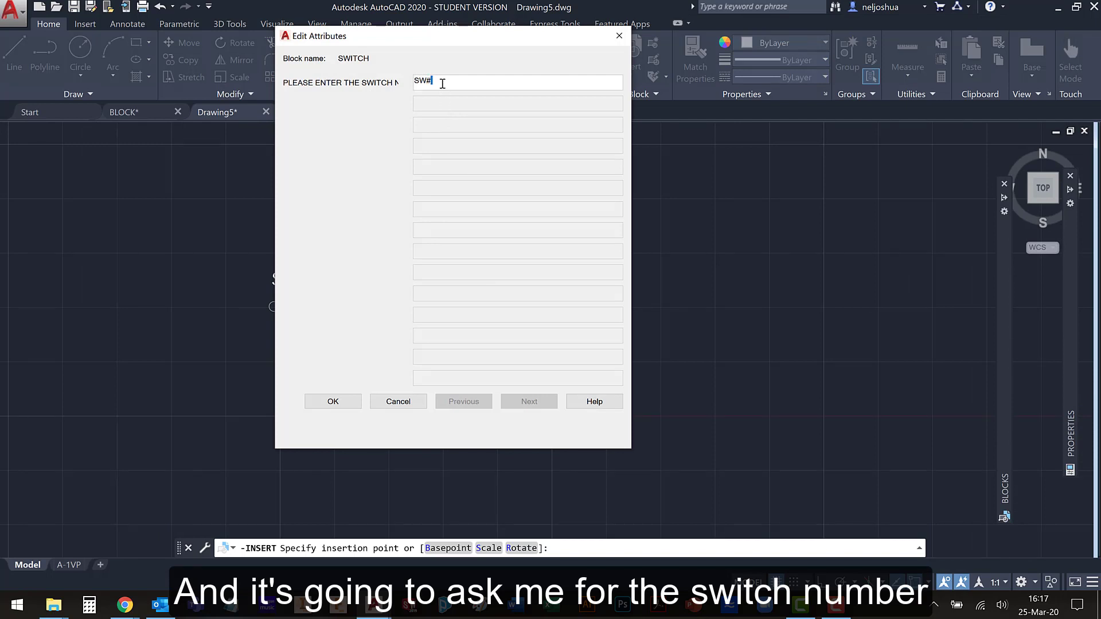
{"action": "type", "text": "1"}
{"action": "key", "text": "Return"}
{"action": "left_click", "coordinate": [346, 402]}
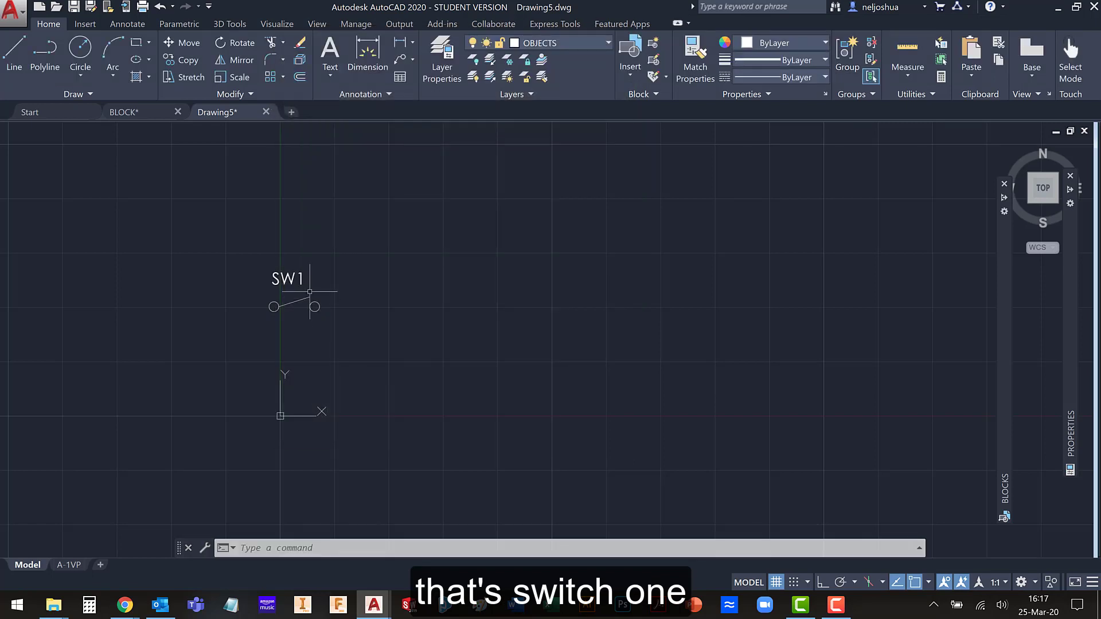
- Insert a second SWITCH block directly above SW1 and enter SW2 as its switch number
{"action": "left_click", "coordinate": [631, 55]}
{"action": "left_click", "coordinate": [566, 131]}
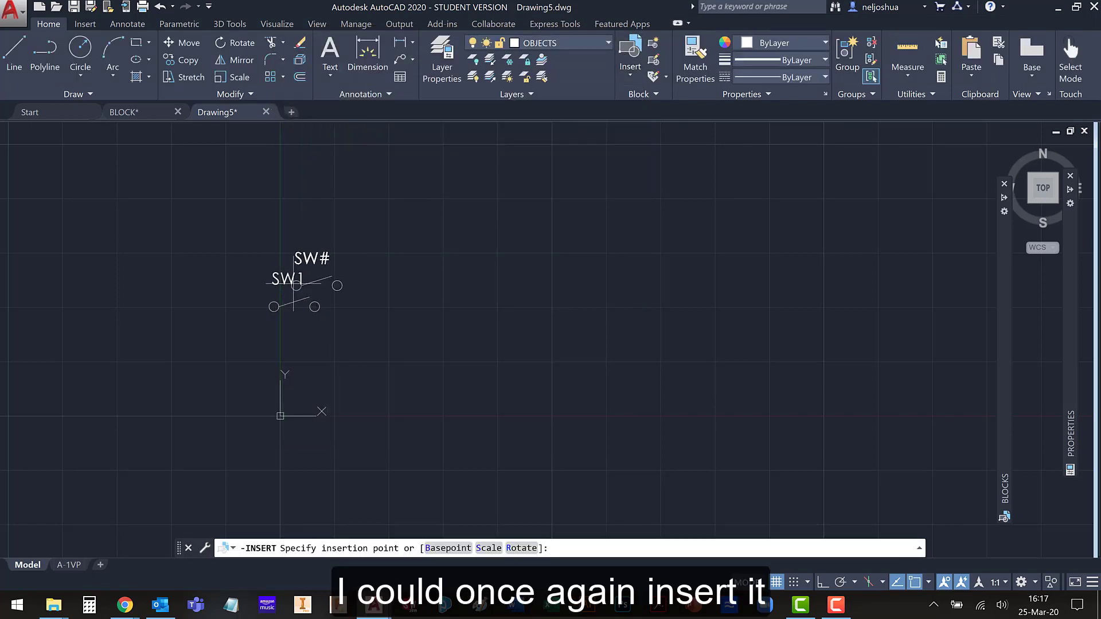
{"action": "left_click", "coordinate": [273, 236]}
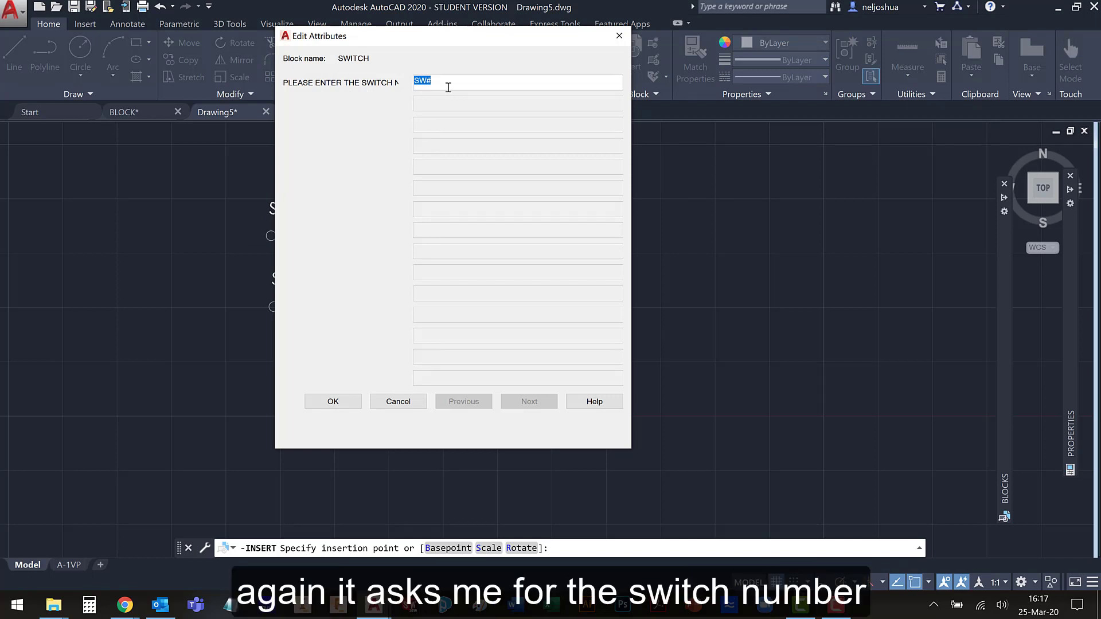
{"action": "type", "text": "SW"}
{"action": "left_click", "coordinate": [345, 401]}
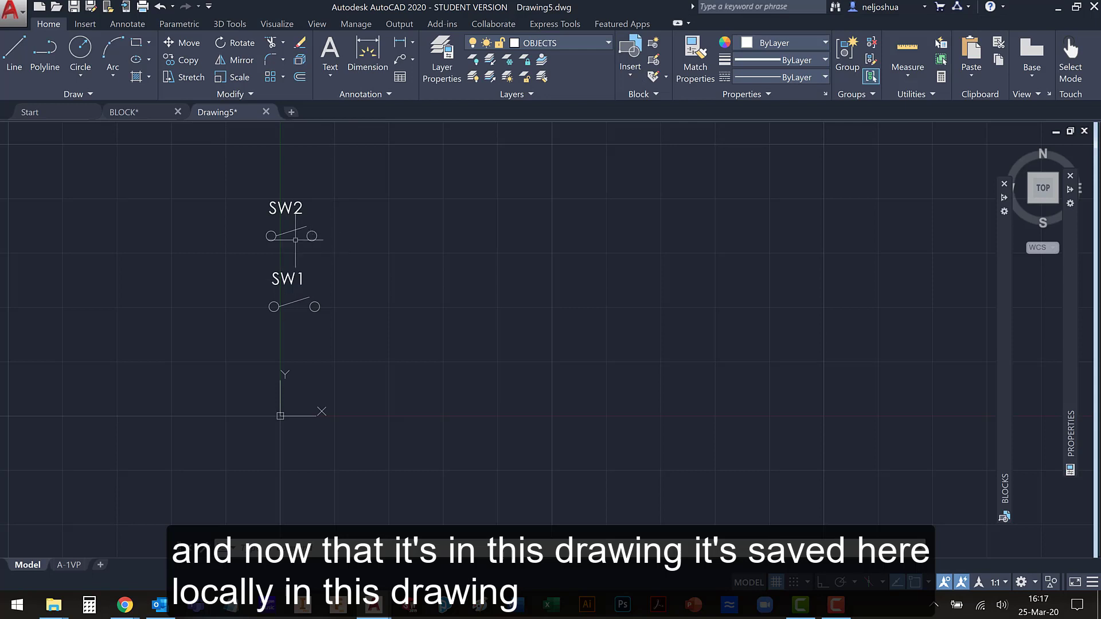
- Switch to the BLOCK drawing and check the insertion point of the large transformer coil block
{"action": "left_click", "coordinate": [129, 112]}
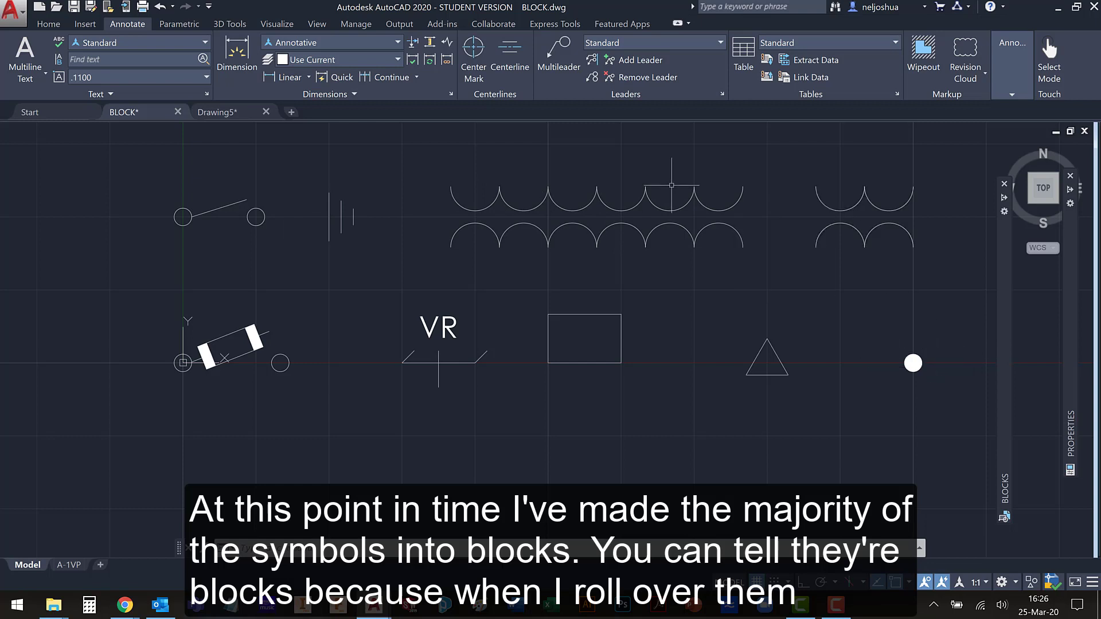
{"action": "mouse_move", "coordinate": [648, 203]}
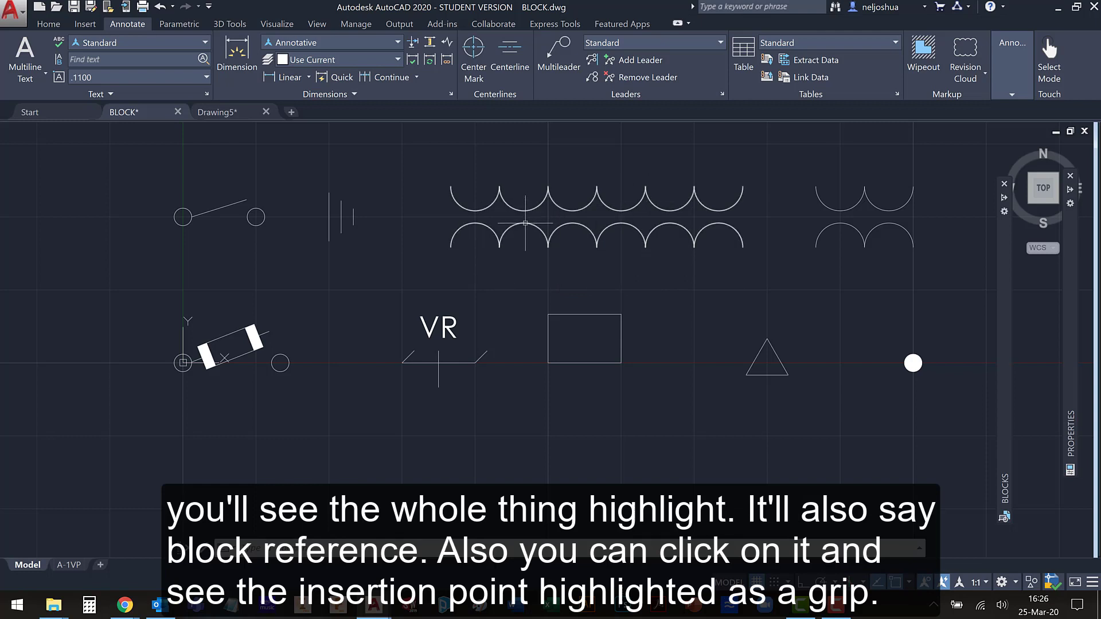
{"action": "left_click", "coordinate": [526, 223]}
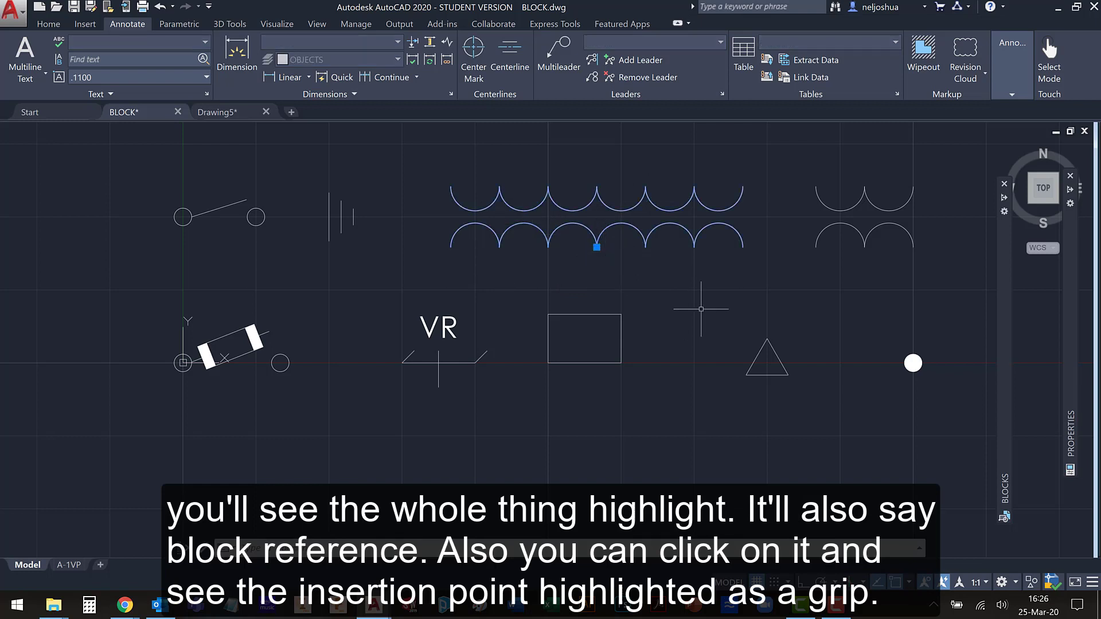
{"action": "key", "text": "Escape"}
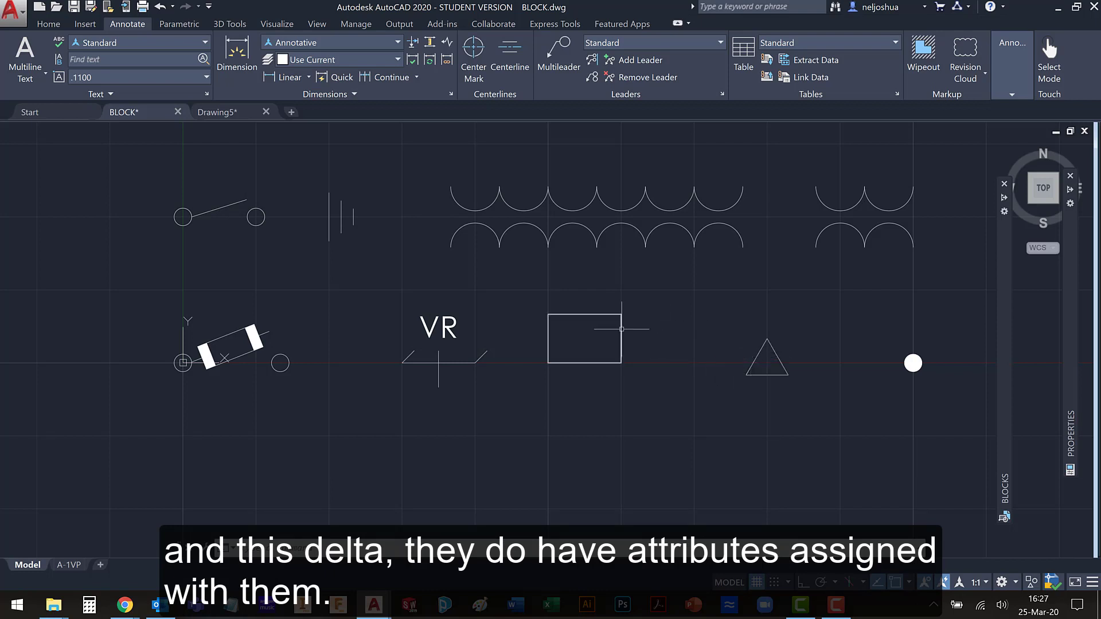
- Inspect the rectangle and the parts of the fused disconnect symbol to check whether they are blocks
{"action": "left_click", "coordinate": [622, 331]}
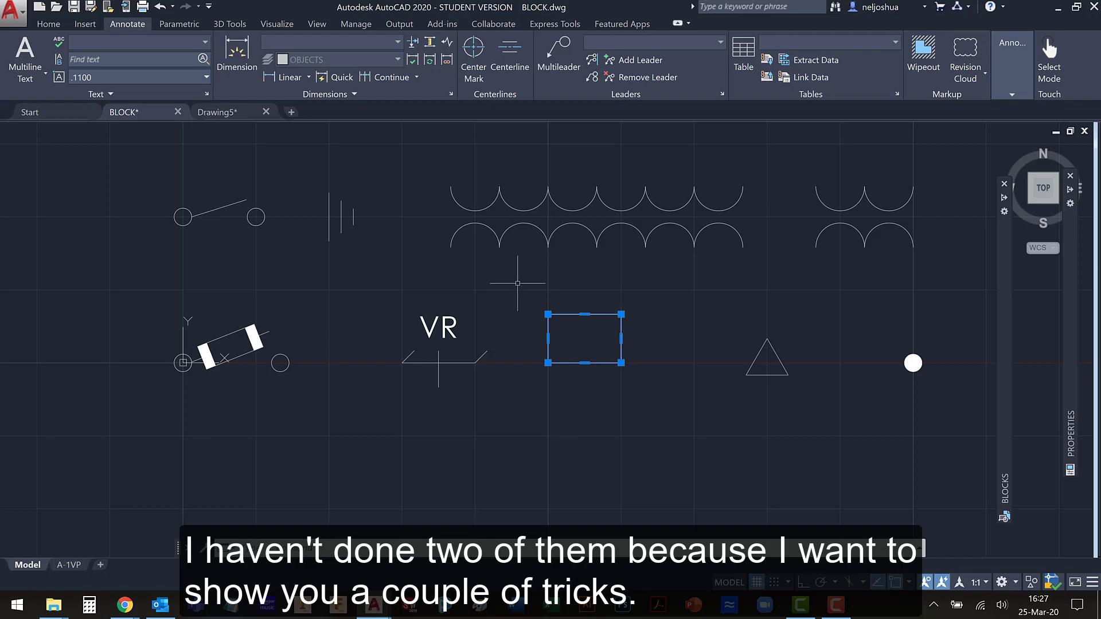
{"action": "key", "text": "Escape"}
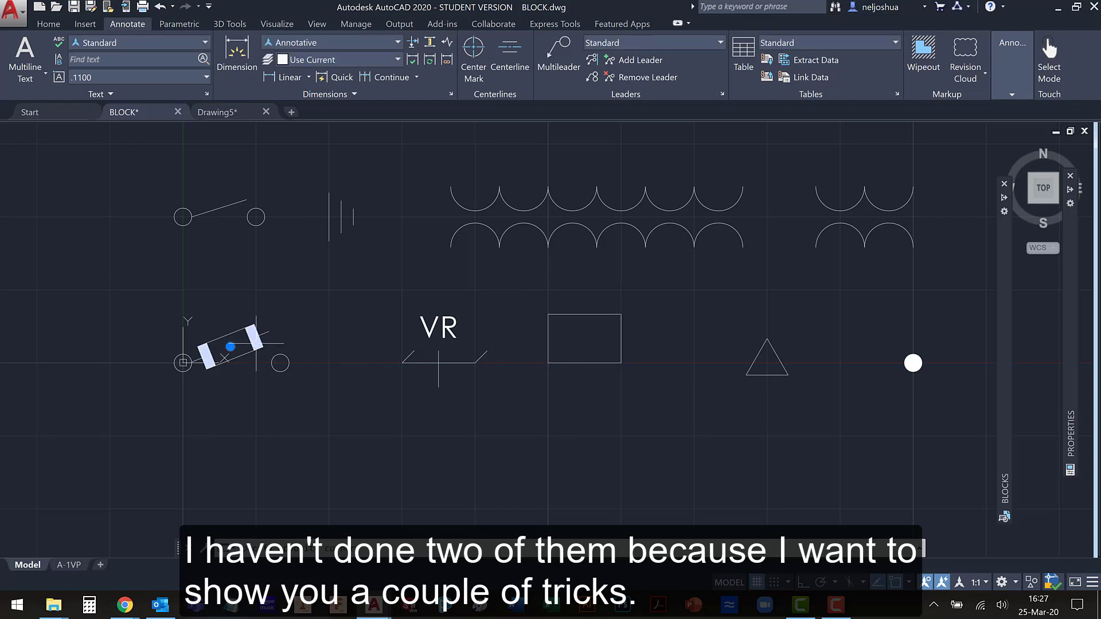
{"action": "key", "text": "Escape"}
{"action": "left_click", "coordinate": [281, 355]}
{"action": "key", "text": "Escape"}
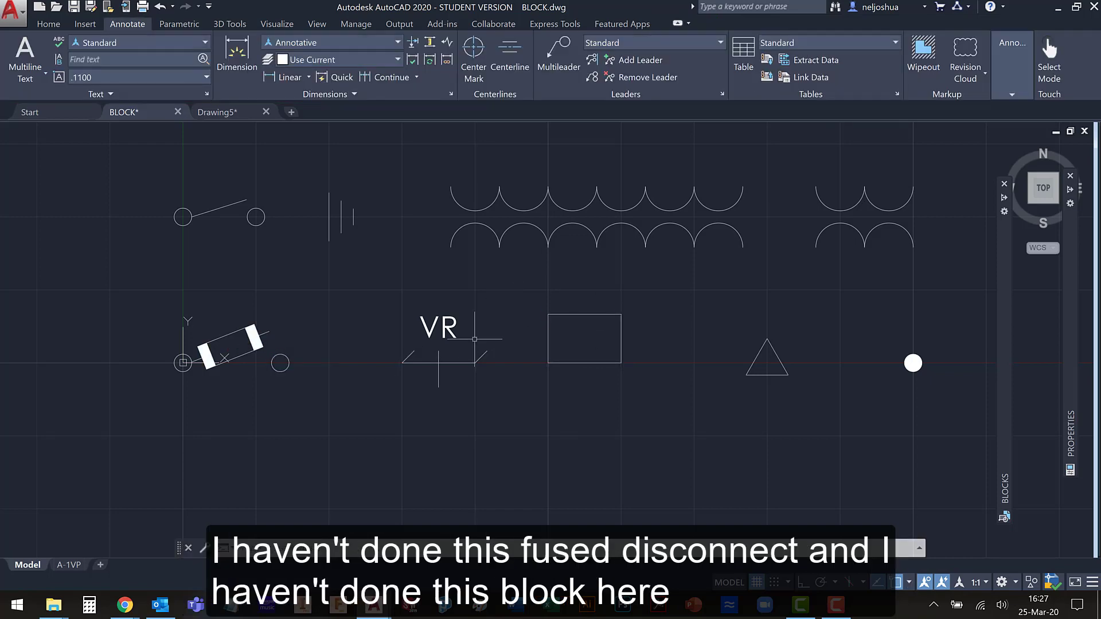
{"action": "left_click", "coordinate": [549, 319]}
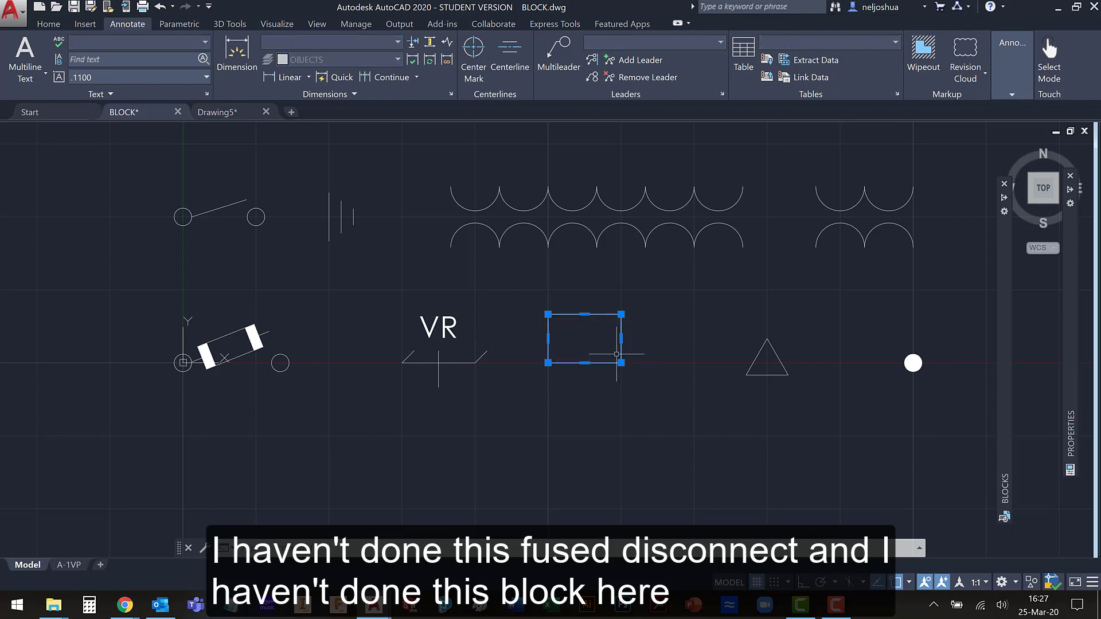
{"action": "key", "text": "Escape"}
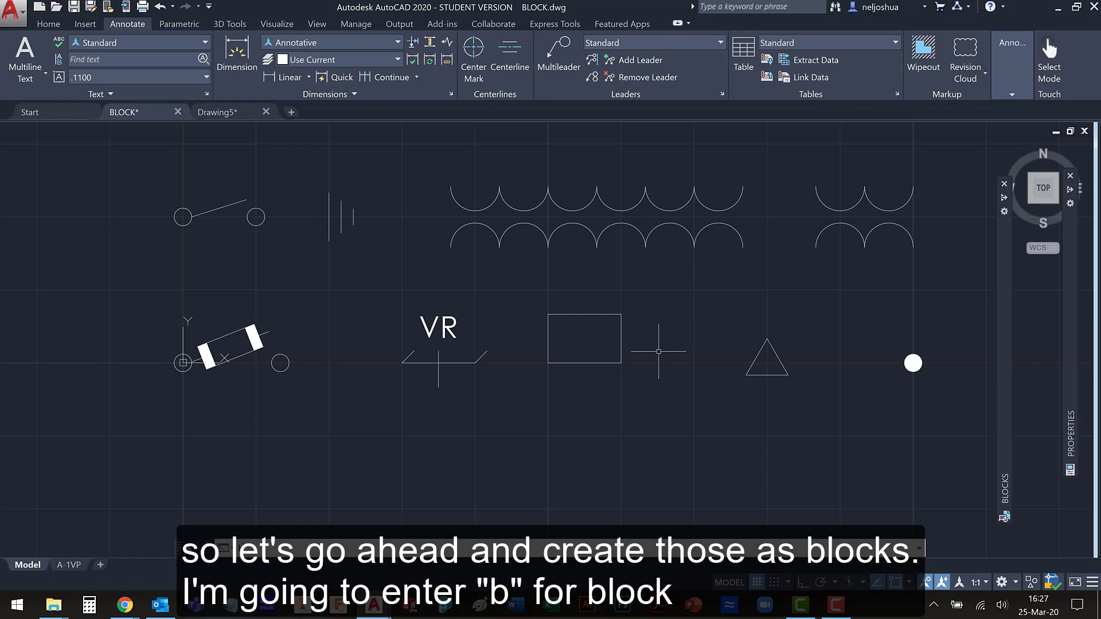
- Start a block definition named CS_BLOCK with its base point at the midpoint of the rectangle's left edge
{"action": "type", "text": "b"}
{"action": "key", "text": "Return"}
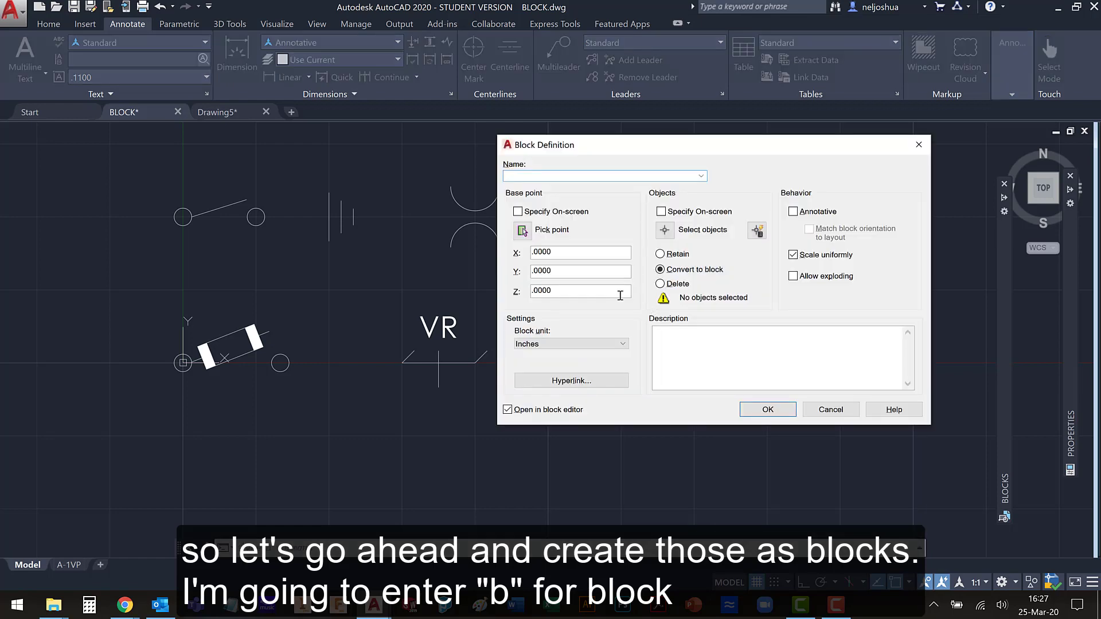
{"action": "type", "text": "CS_BLOCK"}
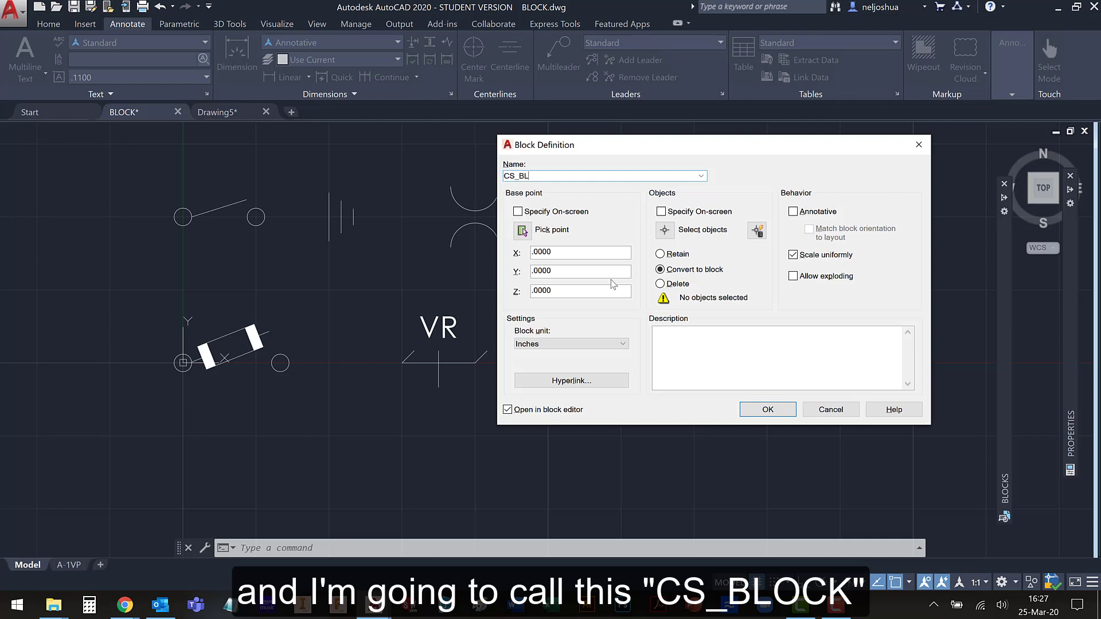
{"action": "left_click", "coordinate": [522, 230]}
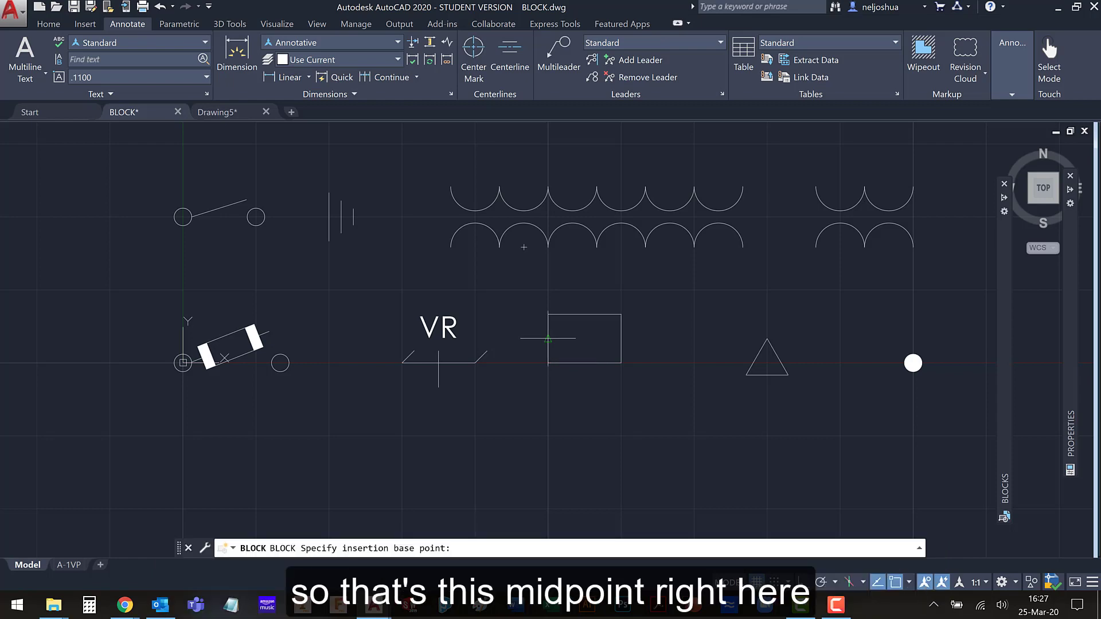
{"action": "left_click", "coordinate": [524, 247]}
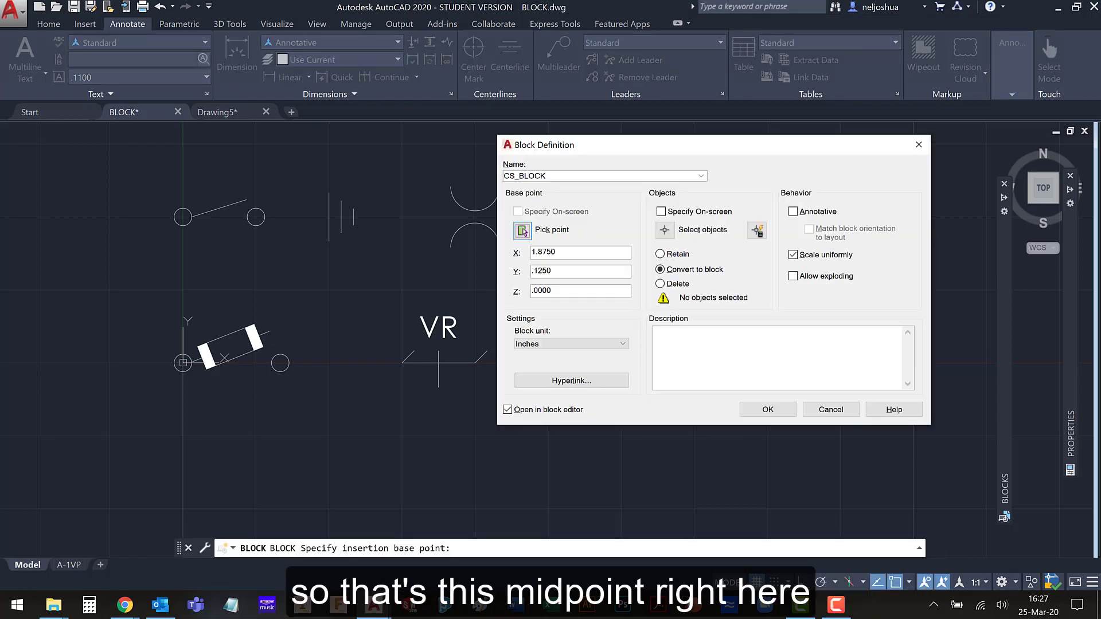
- Select the rectangle as the block's object and create CS_BLOCK, opening it in the Block Editor
{"action": "left_click", "coordinate": [665, 230]}
{"action": "left_click", "coordinate": [637, 371]}
{"action": "left_click", "coordinate": [539, 282]}
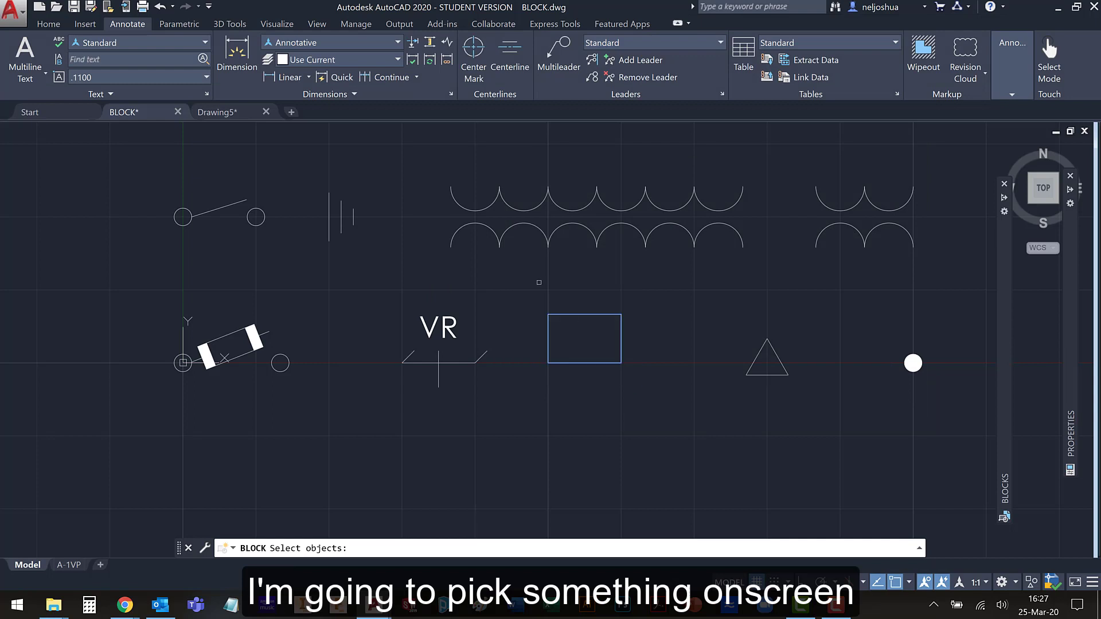
{"action": "key", "text": "Return"}
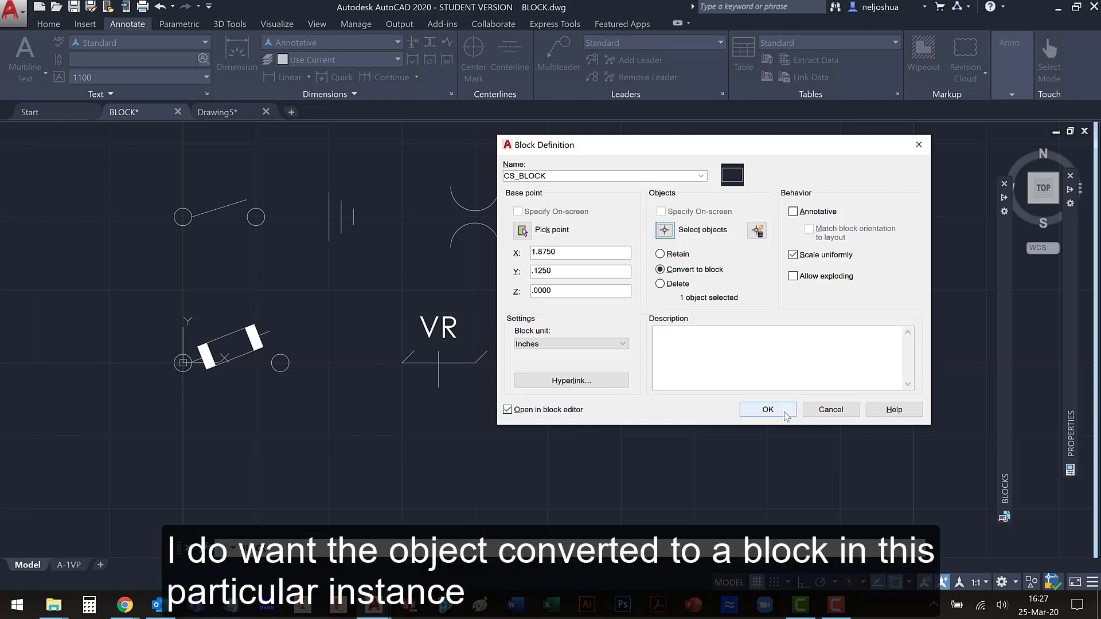
{"action": "left_click", "coordinate": [769, 409]}
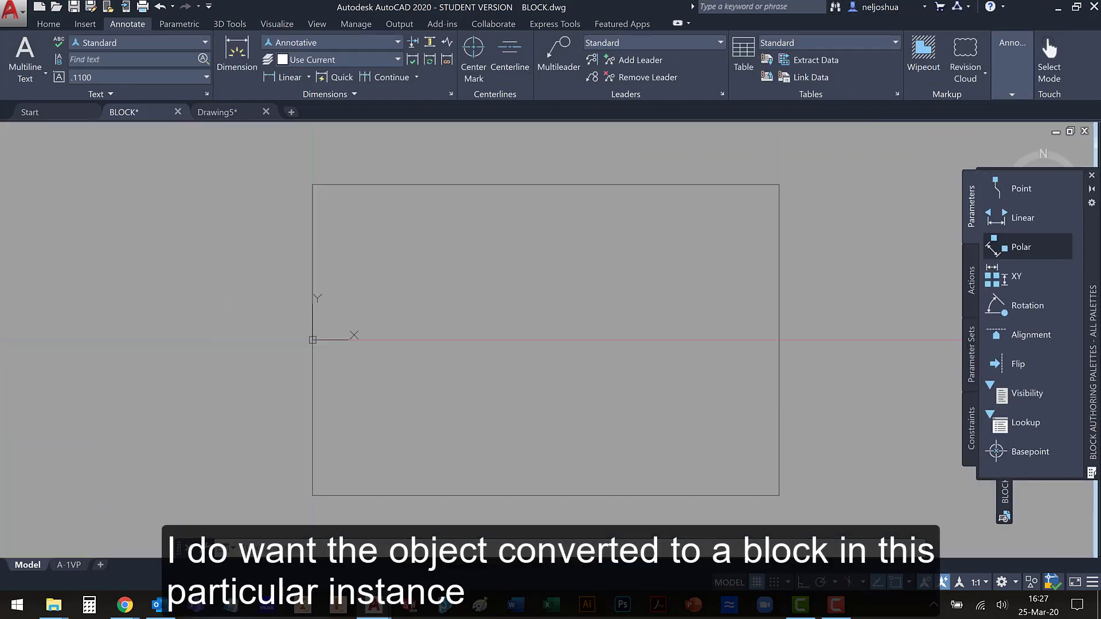
- Define an attribute with tag CS_NUMBER, prompt PLEASE ENTER COMPONENT NUMBER and default CS#
{"action": "scroll", "coordinate": [527, 334], "scroll_direction": "down", "scroll_amount": 2}
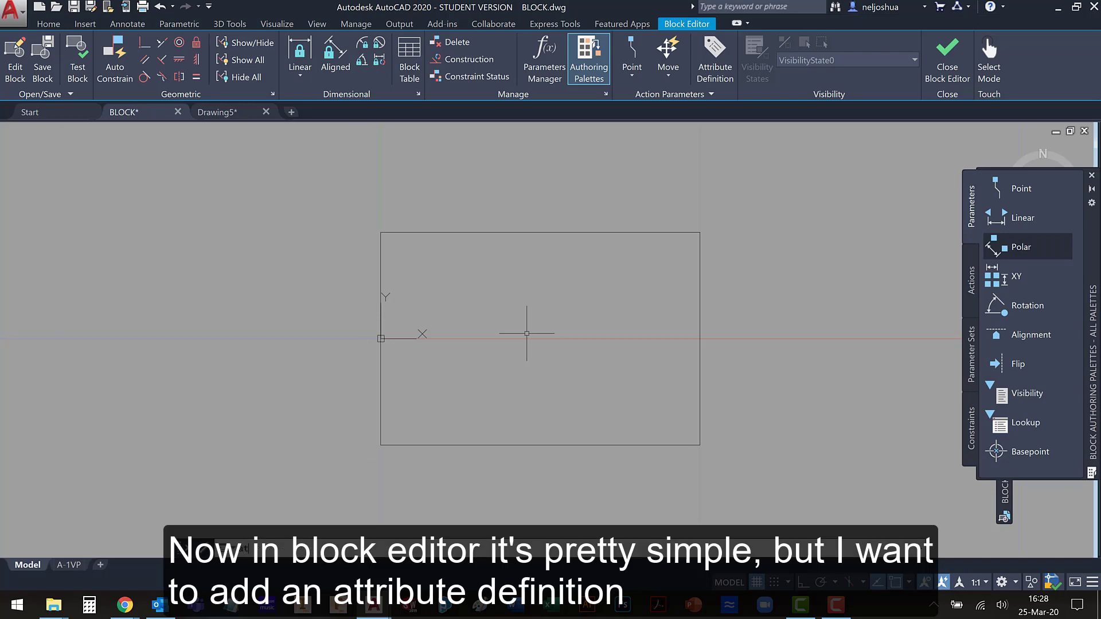
{"action": "type", "text": "attdef"}
{"action": "key", "text": "Return"}
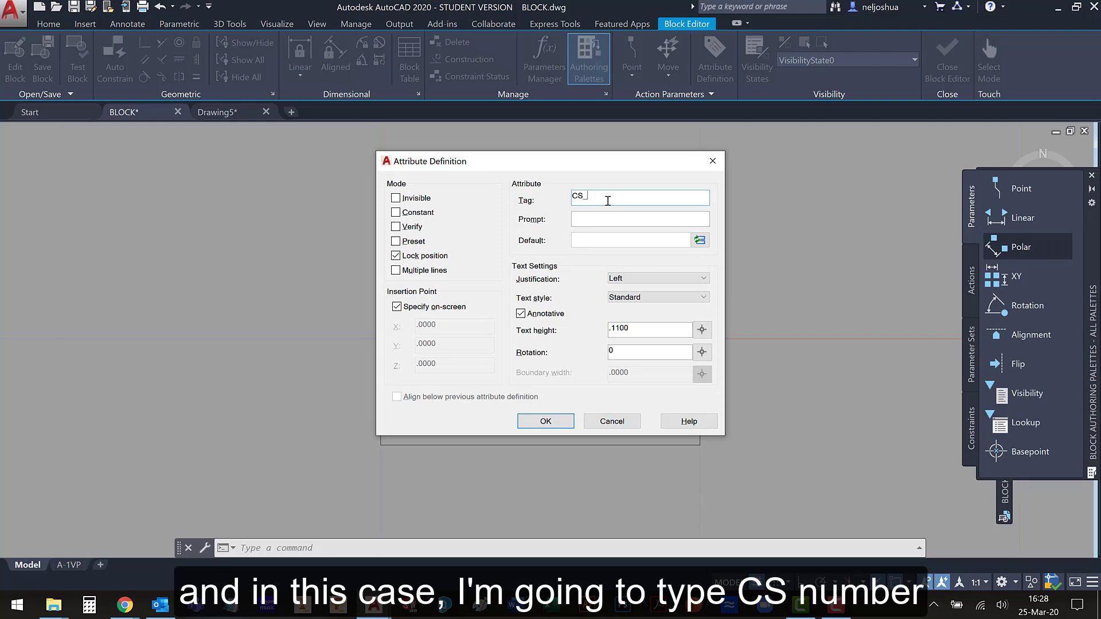
{"action": "key", "text": "Tab"}
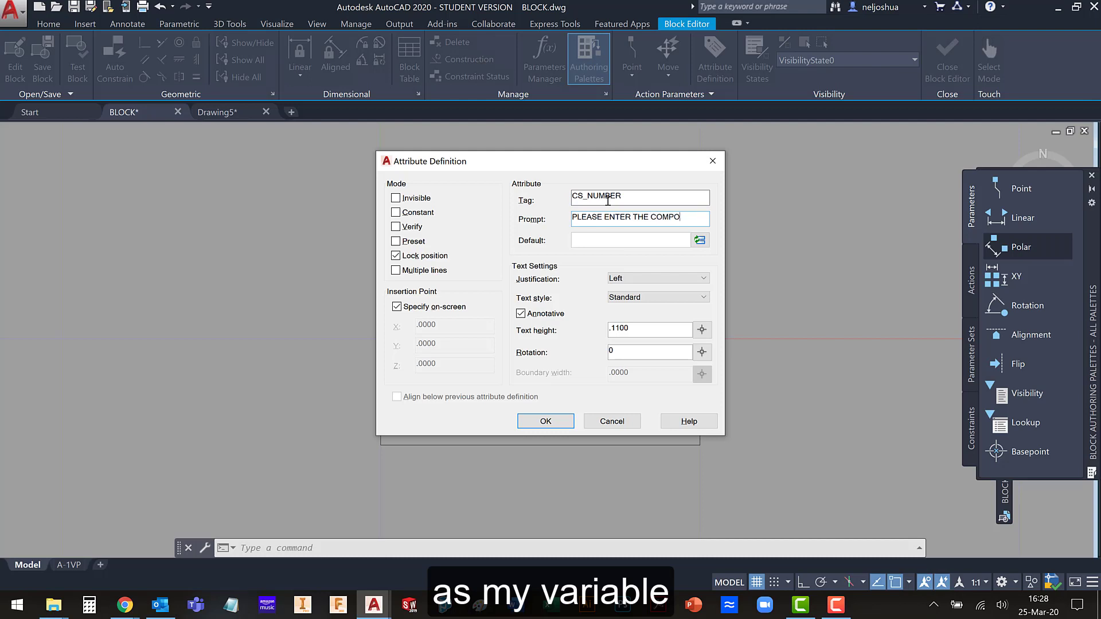
{"action": "type", "text": "PLEASE ENTER THE COMPONENT NUMBER"}
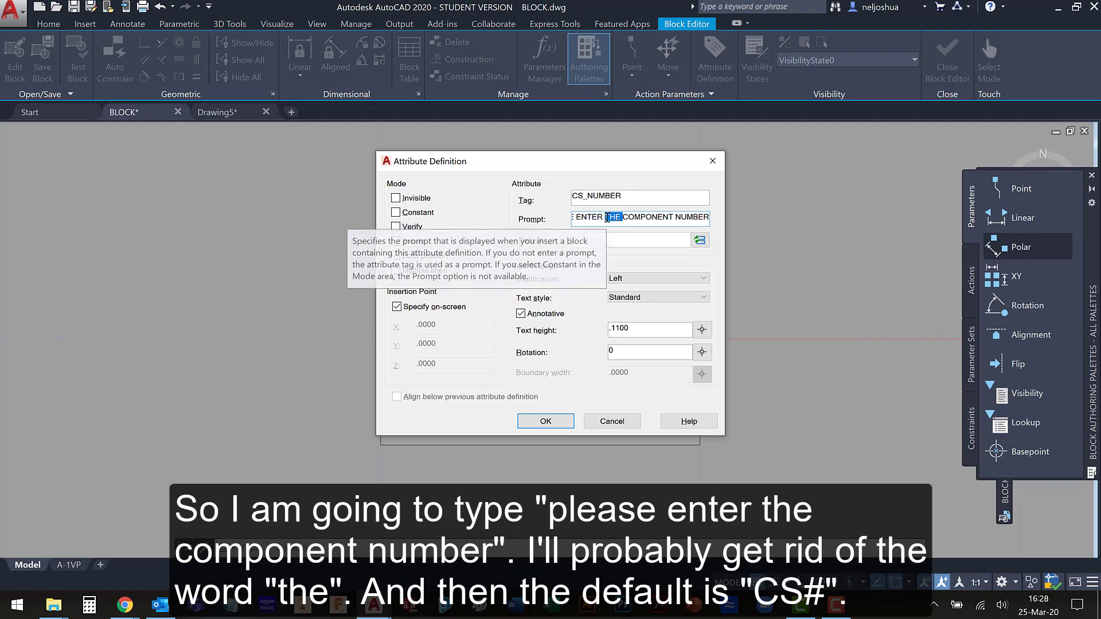
{"action": "key", "text": "BackSpace"}
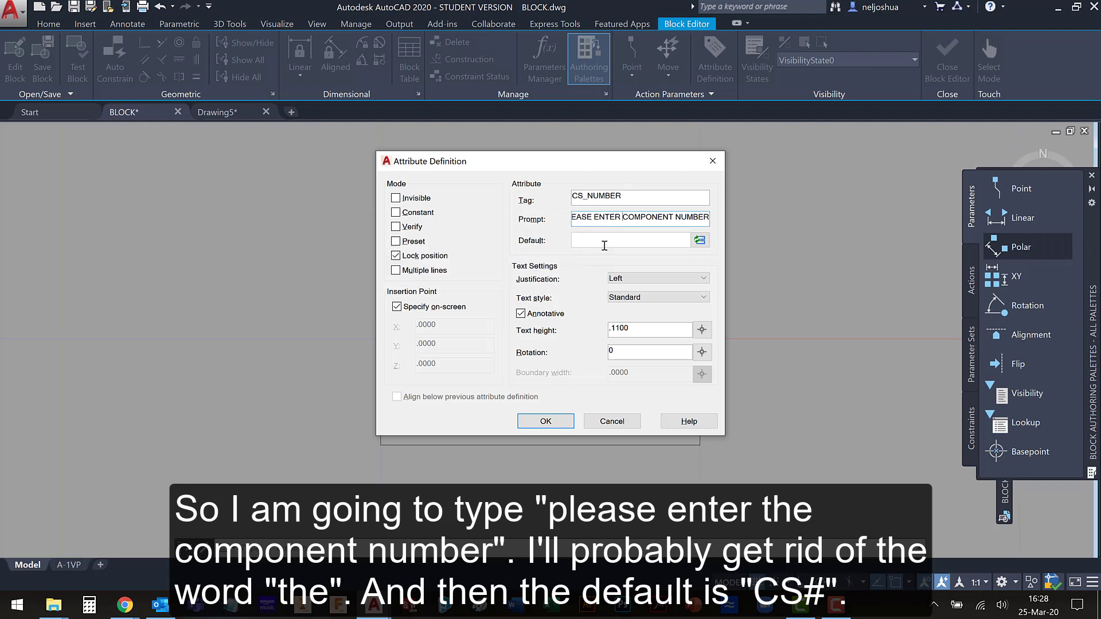
- Set the attribute's justification to Middle center and place it at the center of the rectangle
{"action": "left_click", "coordinate": [654, 278]}
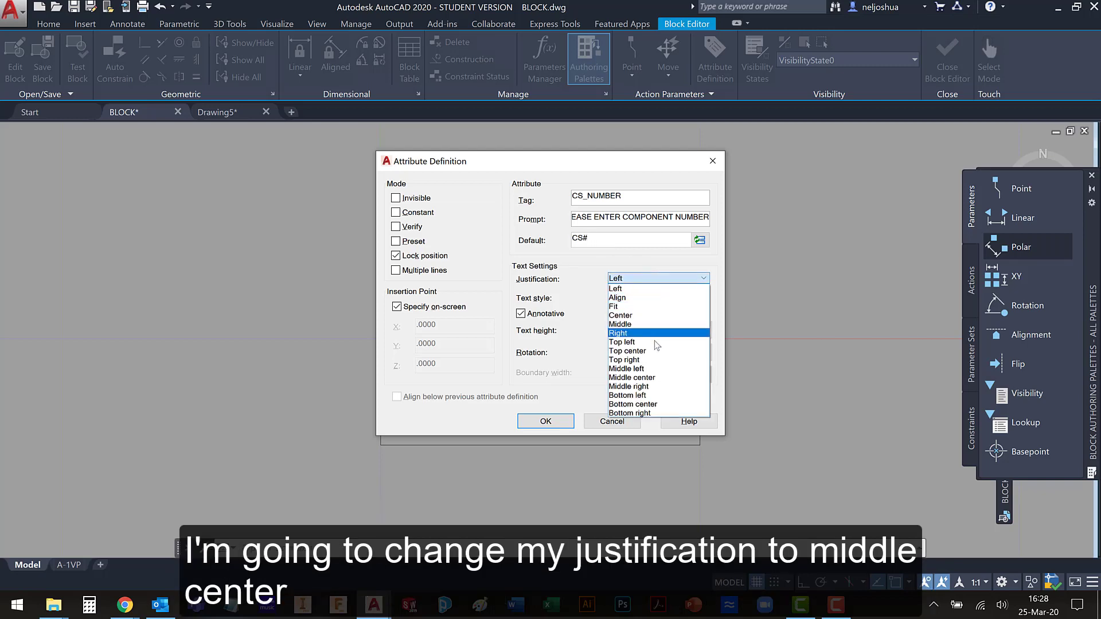
{"action": "left_click", "coordinate": [655, 377]}
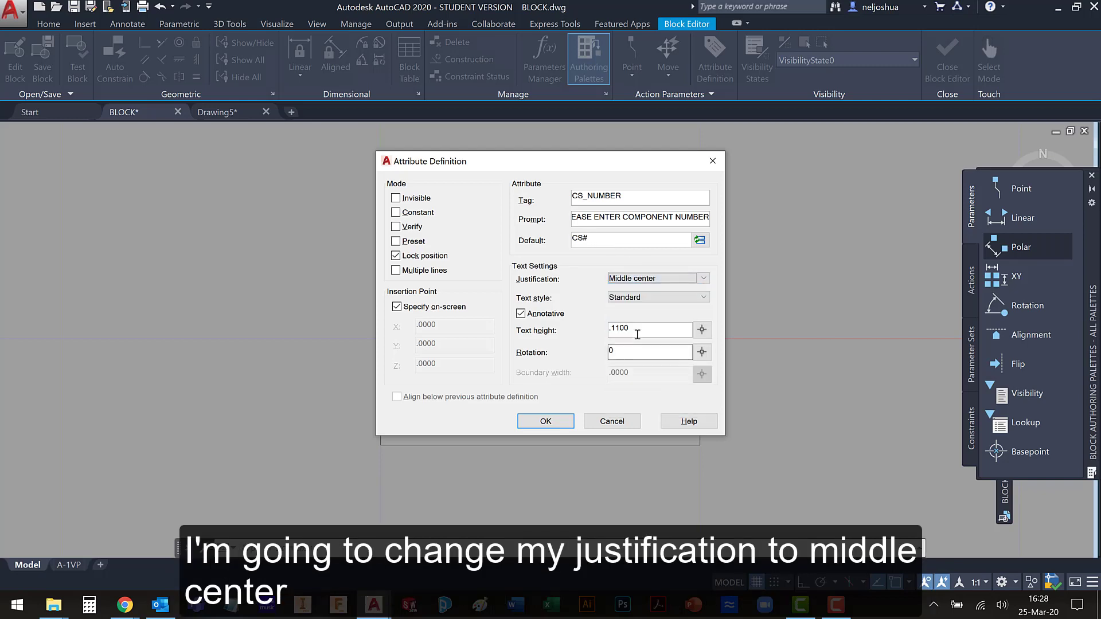
{"action": "left_click", "coordinate": [545, 421]}
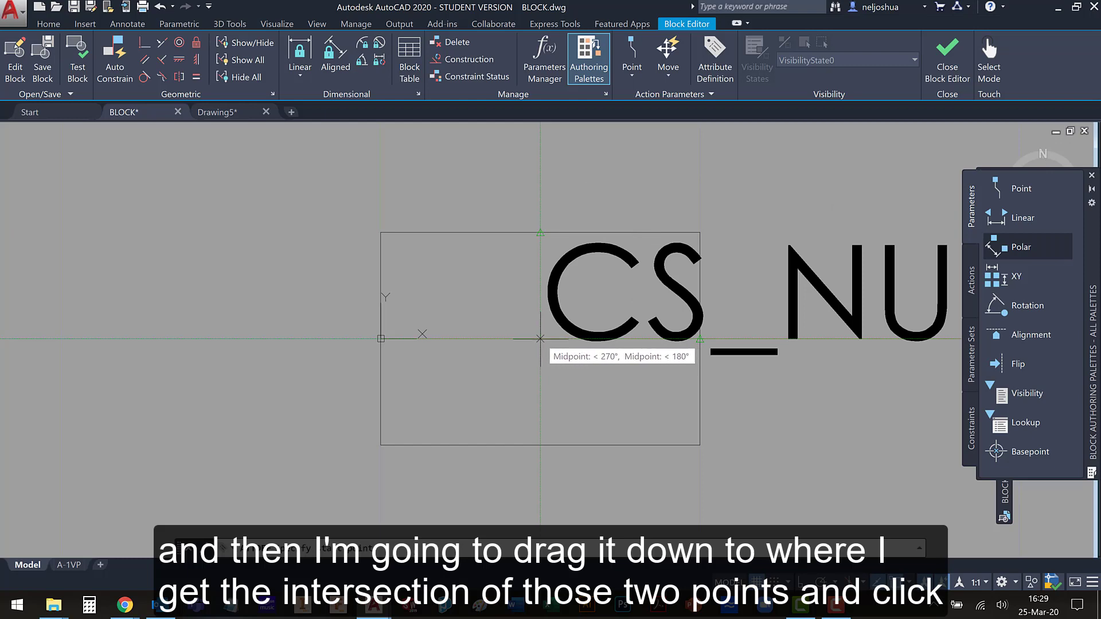
{"action": "left_click", "coordinate": [540, 339]}
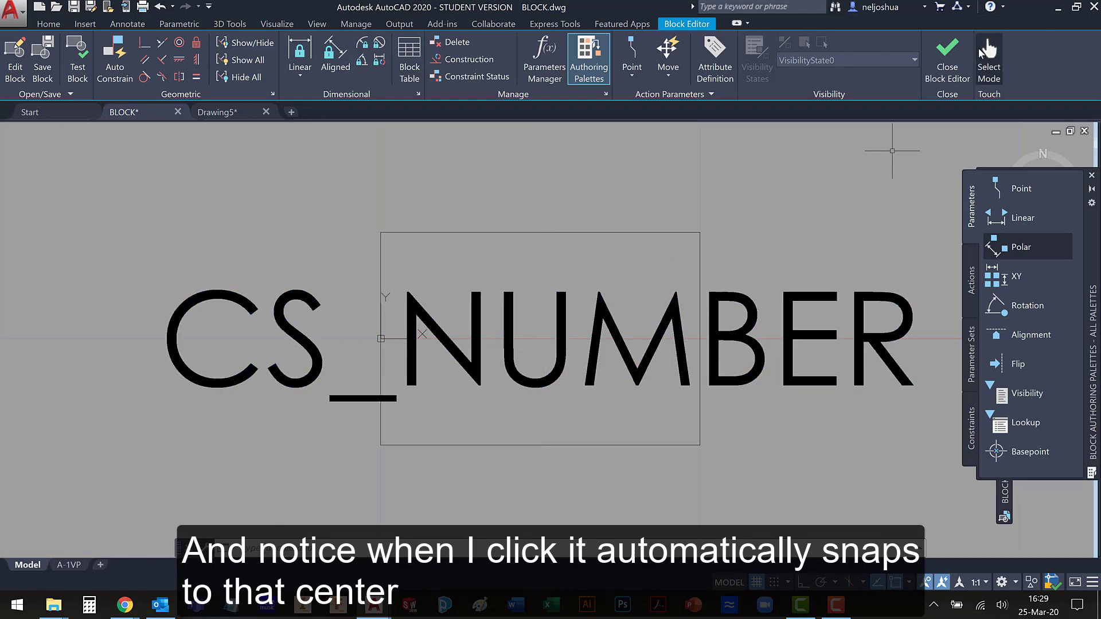
- Close the Block Editor, saving the changes to CS_BLOCK, and check the rectangle's insertion point in the drawing
{"action": "left_click", "coordinate": [948, 60]}
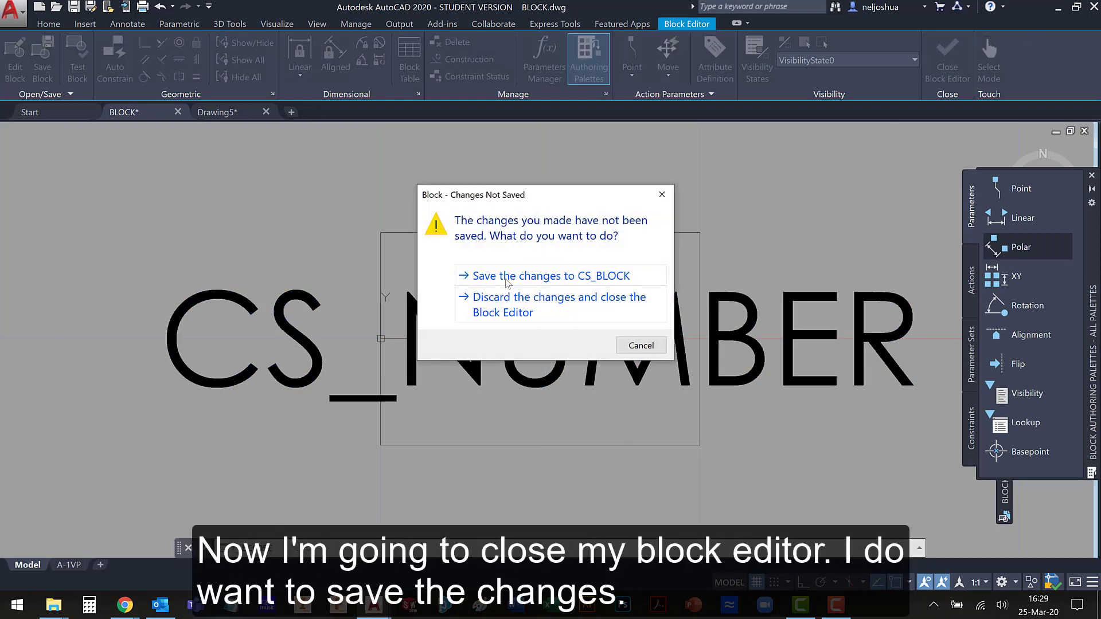
{"action": "left_click", "coordinate": [507, 277]}
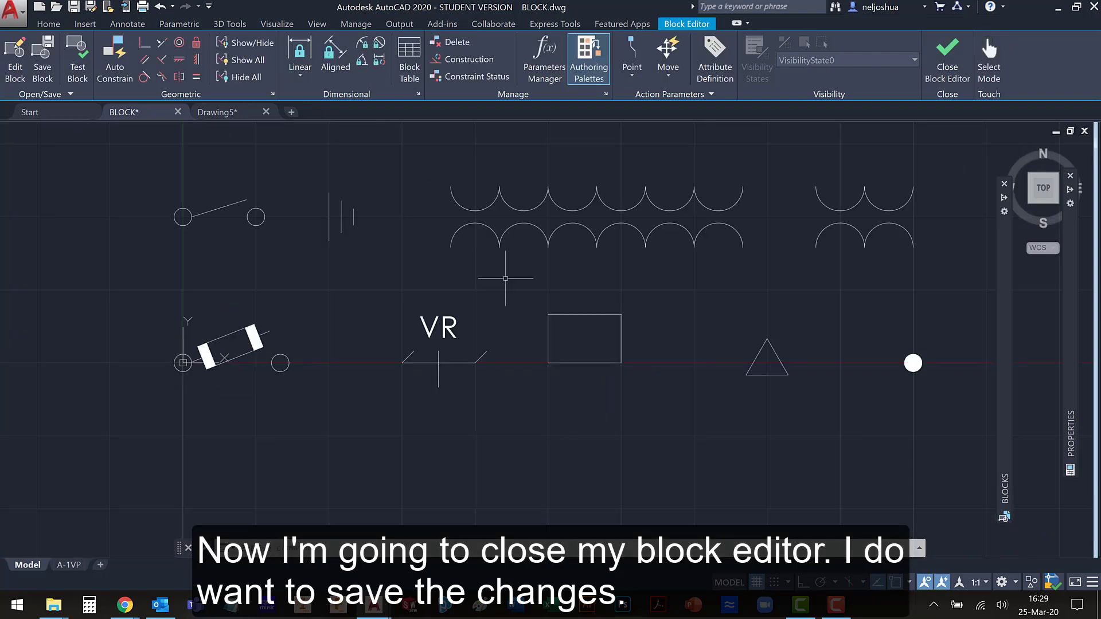
{"action": "left_click", "coordinate": [556, 315]}
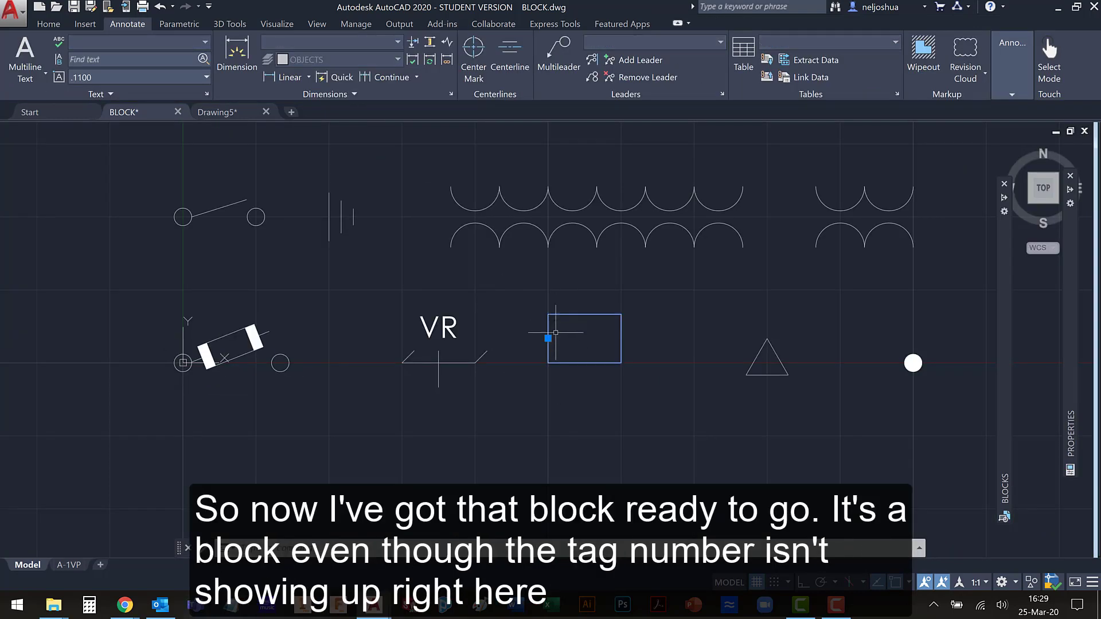
{"action": "key", "text": "Escape"}
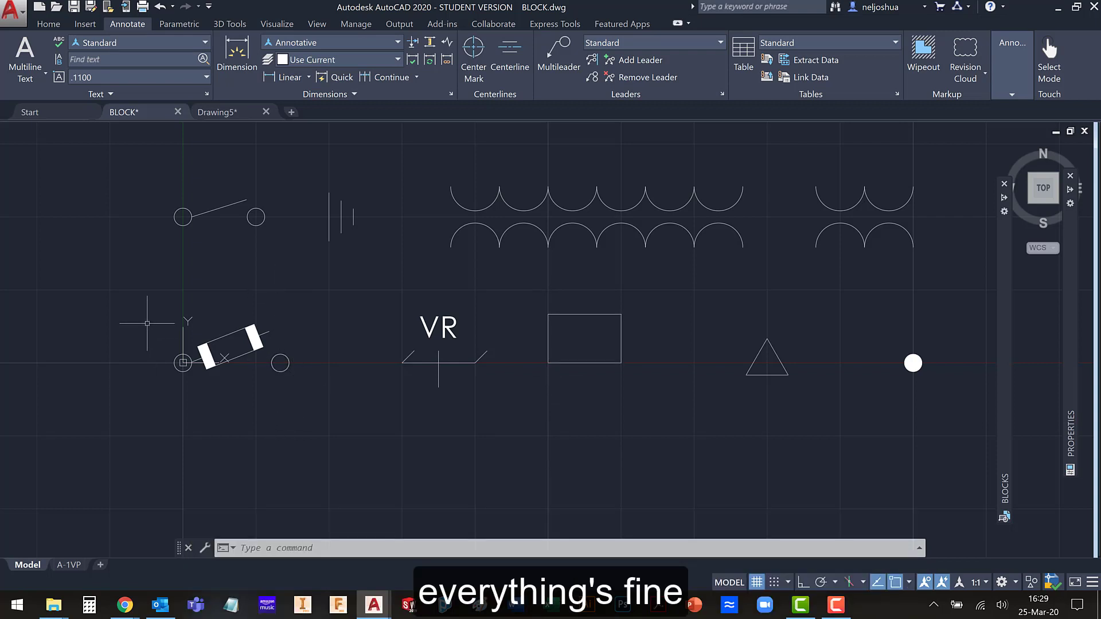
- Create a block named FU_SWITCH from the fused switch symbol's circles, line and fuse body, opening it in the Block Editor
{"action": "key", "text": "b"}
{"action": "key", "text": "Return"}
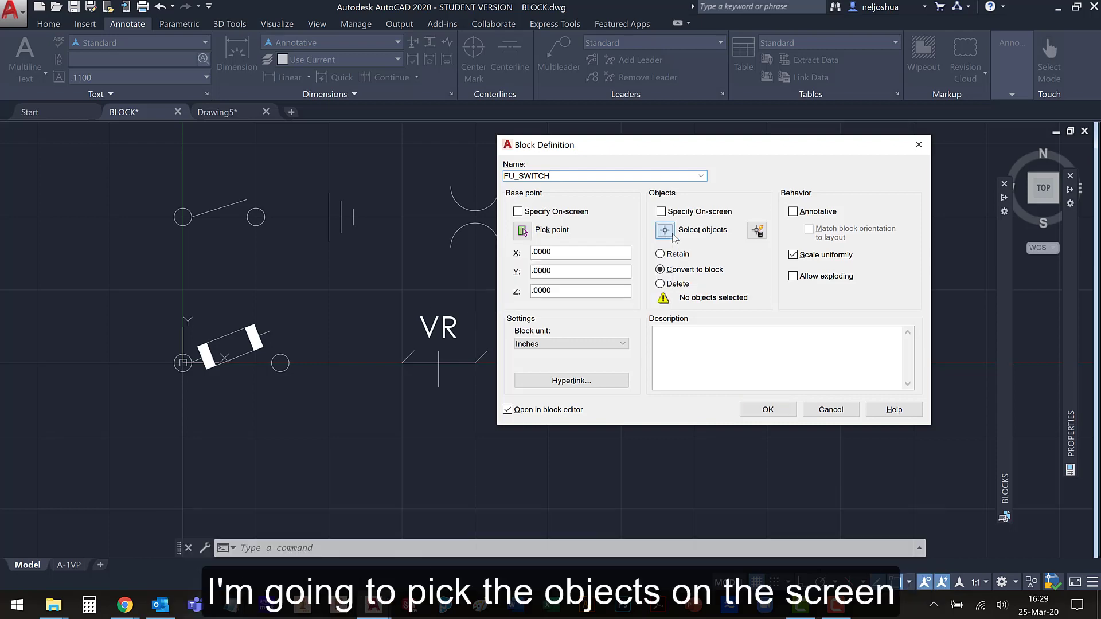
{"action": "left_click", "coordinate": [665, 230]}
{"action": "left_click", "coordinate": [310, 400]}
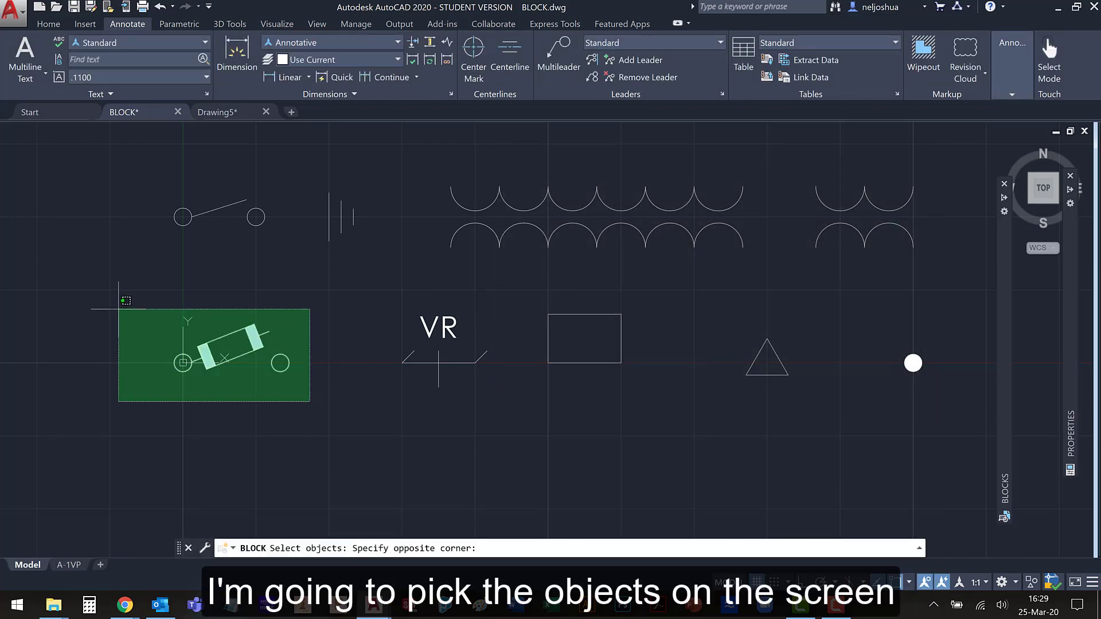
{"action": "left_click", "coordinate": [118, 305]}
{"action": "key", "text": "Return"}
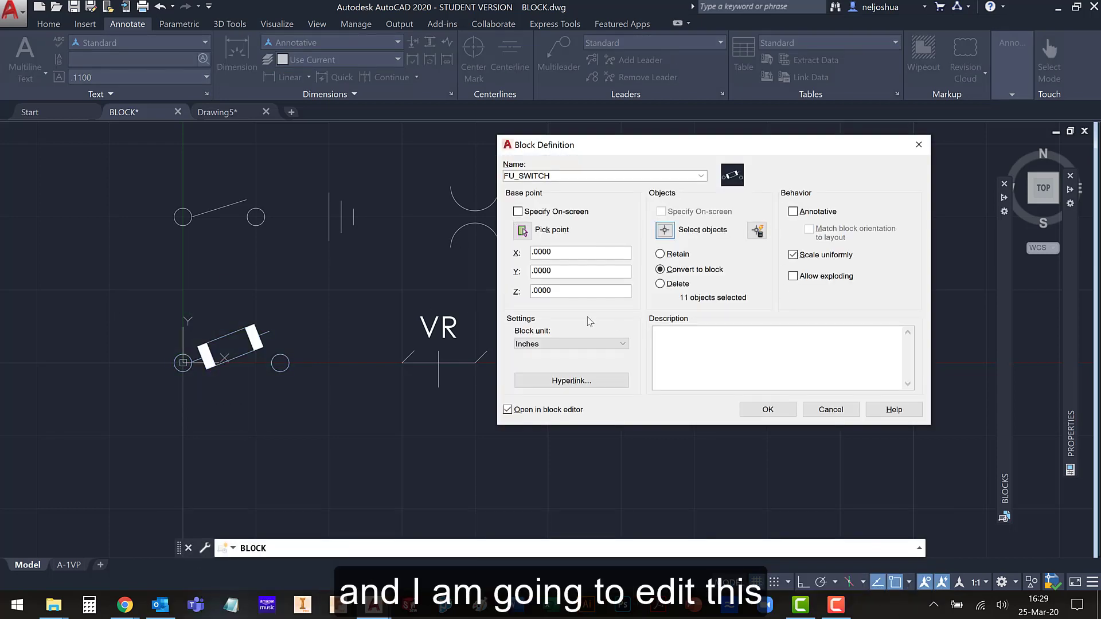
{"action": "left_click", "coordinate": [768, 410]}
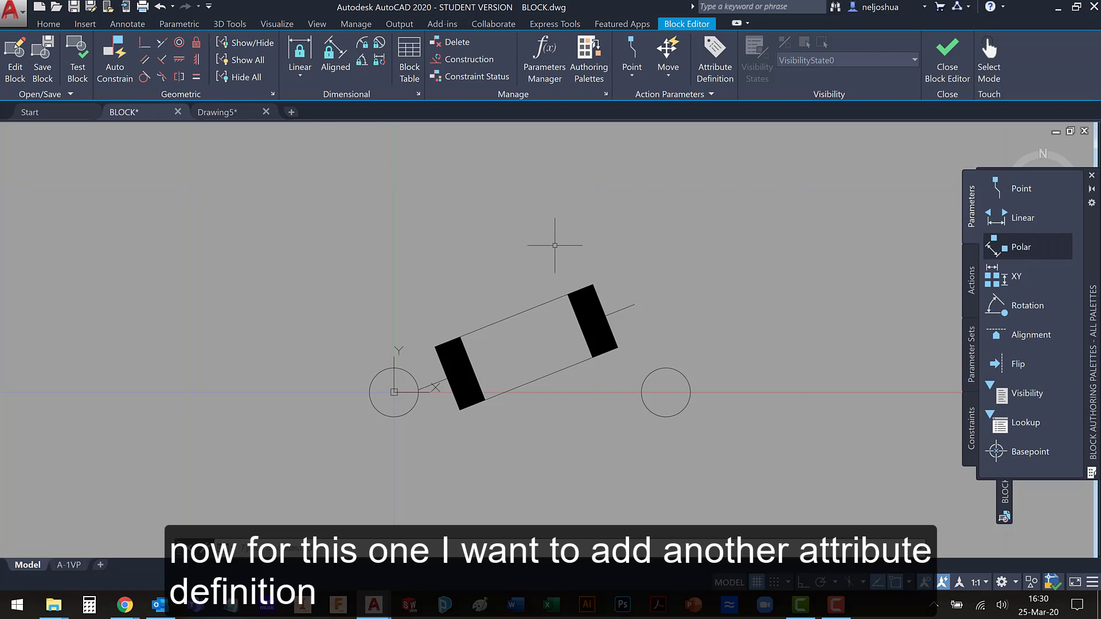
- Add a left-justified attribute with tag SWITCH_NO, prompt ENTER THE SWITCH NUMBER and default XXX, about 0.30 above the insertion point circle's center
{"action": "left_click", "coordinate": [712, 57]}
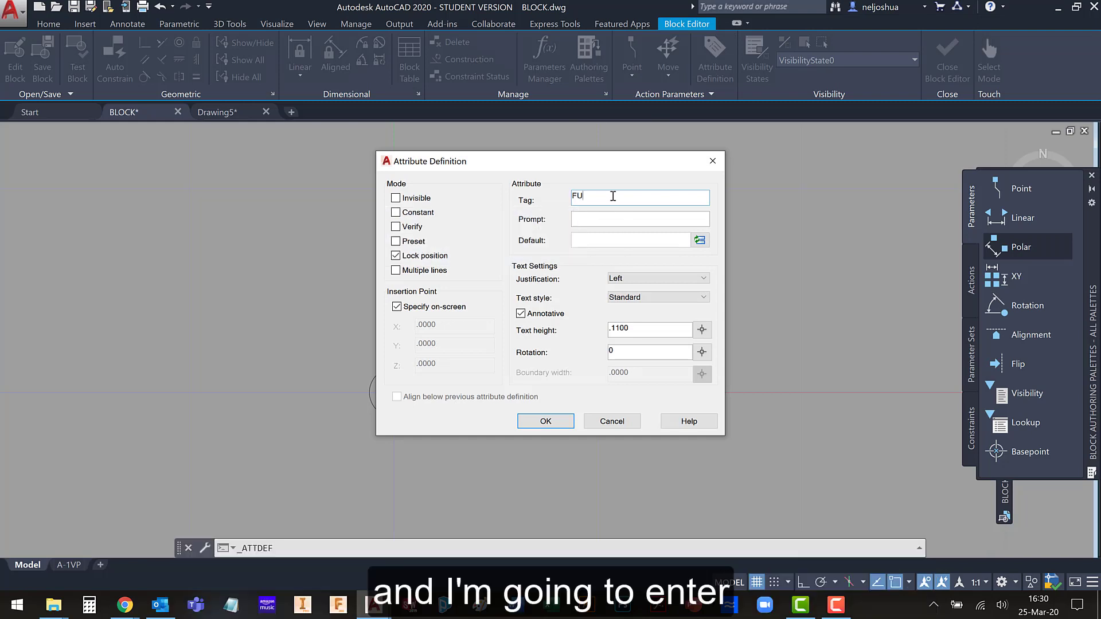
{"action": "type", "text": "SWITCH_NO"}
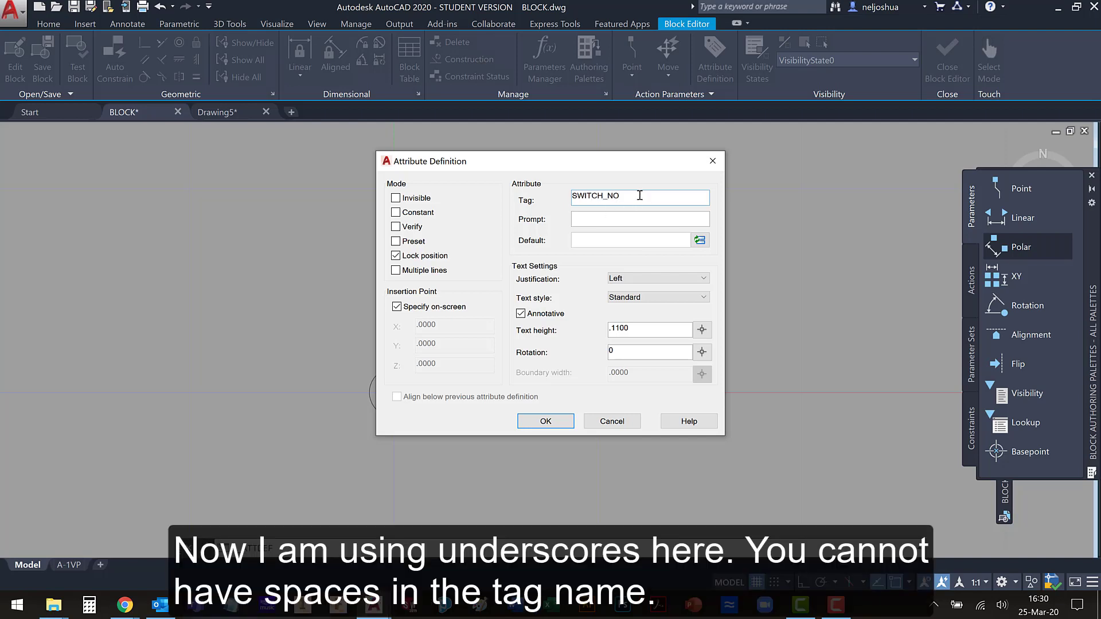
{"action": "left_click_drag", "start_coordinate": [606, 197], "coordinate": [598, 199]}
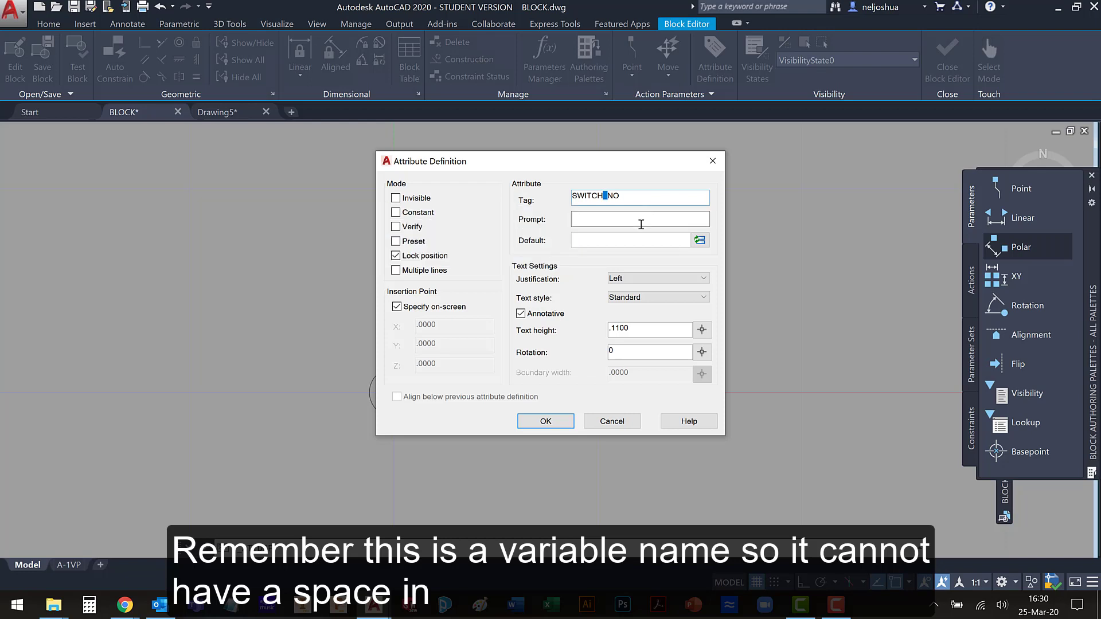
{"action": "left_click", "coordinate": [595, 220]}
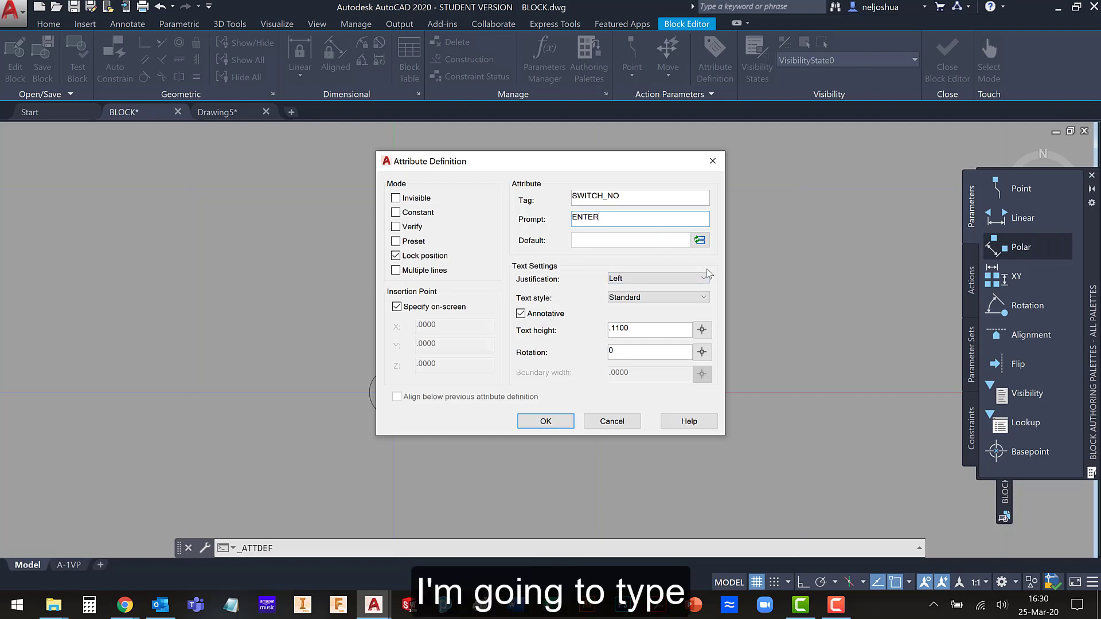
{"action": "type", "text": "THE SWITCH NUM"}
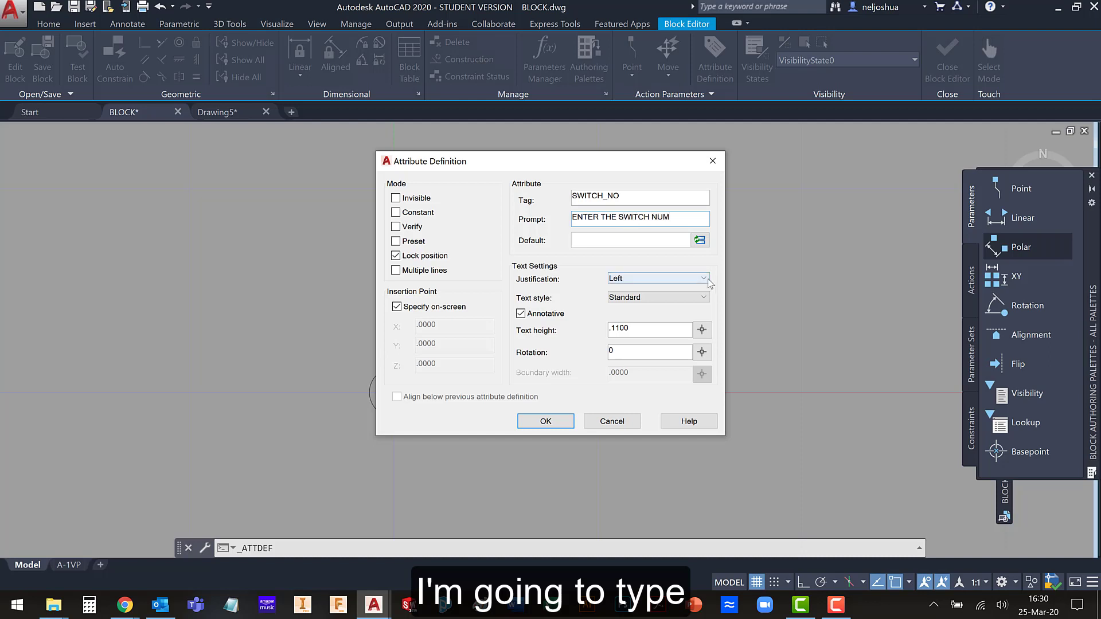
{"action": "type", "text": "BER"}
{"action": "left_click", "coordinate": [609, 240]}
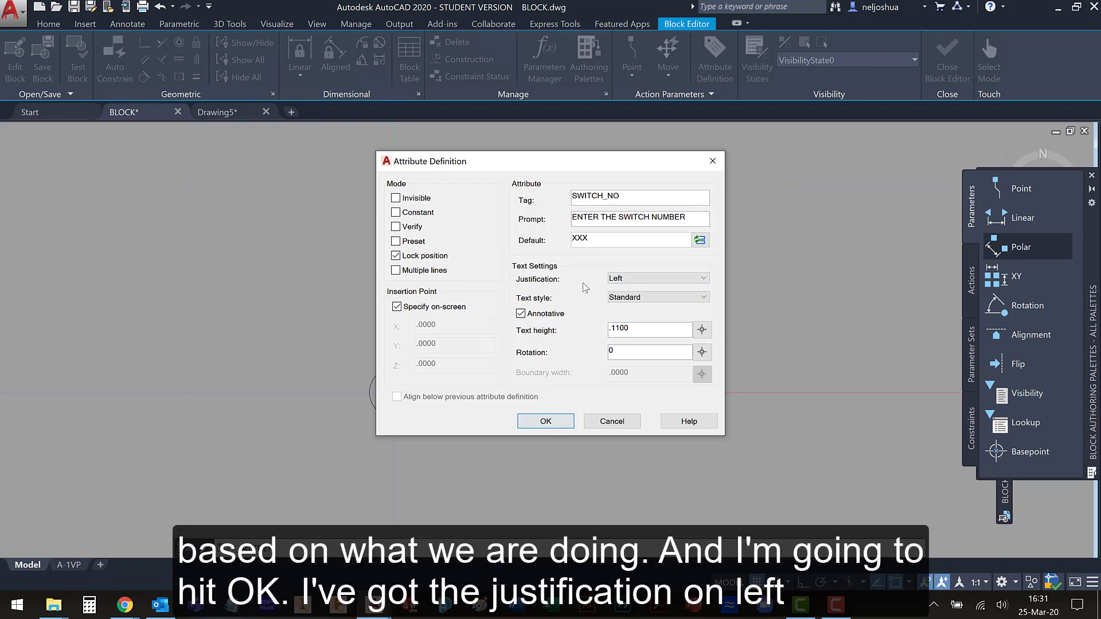
{"action": "left_click", "coordinate": [543, 420]}
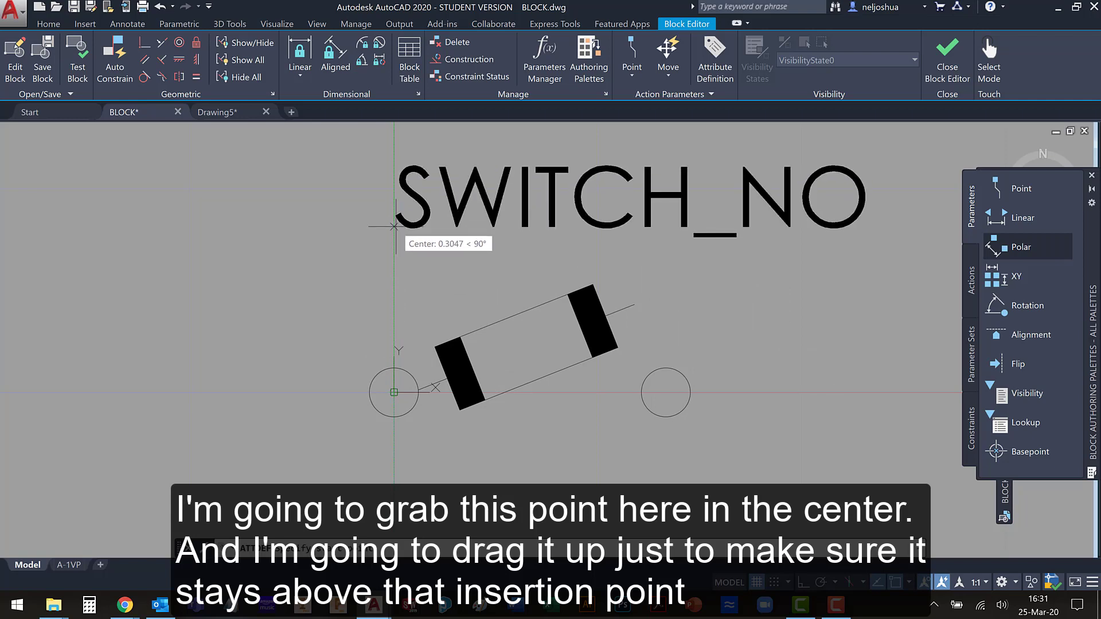
{"action": "left_click", "coordinate": [394, 227]}
- Close the Block Editor, saving the changes to FU_SWITCH
{"action": "left_click", "coordinate": [947, 55]}
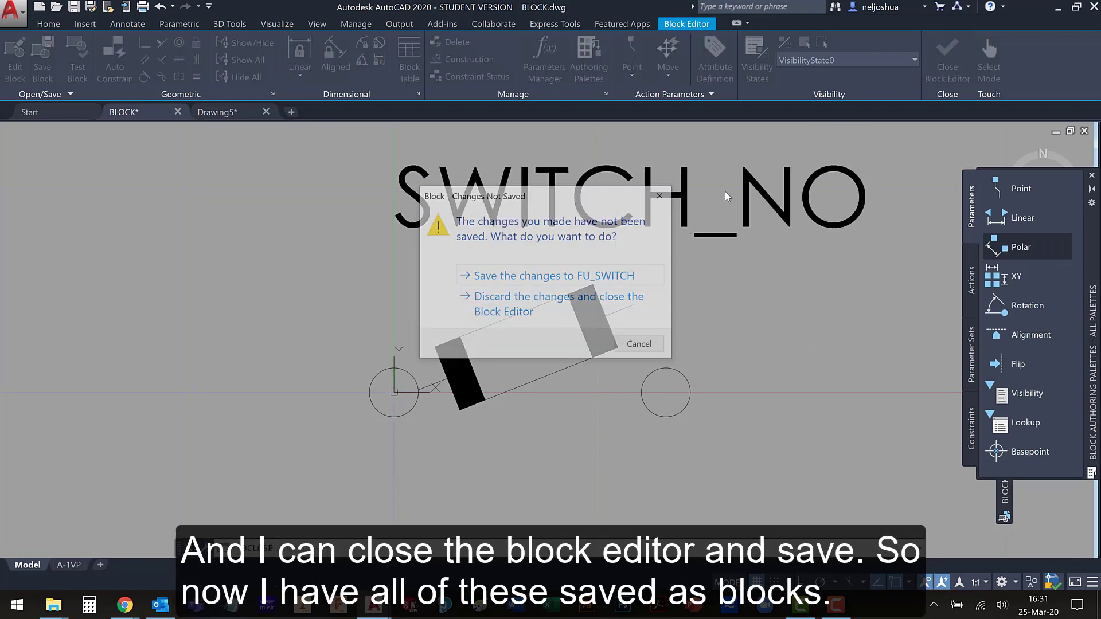
{"action": "left_click", "coordinate": [598, 276]}
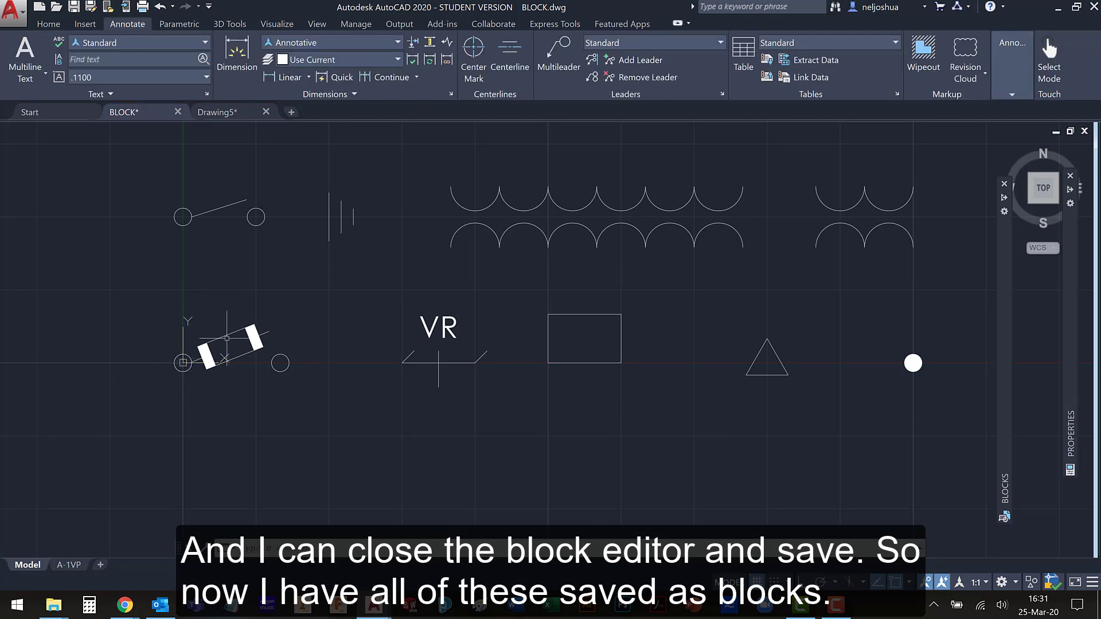
{"action": "left_click", "coordinate": [227, 335]}
{"action": "key", "text": "Escape"}
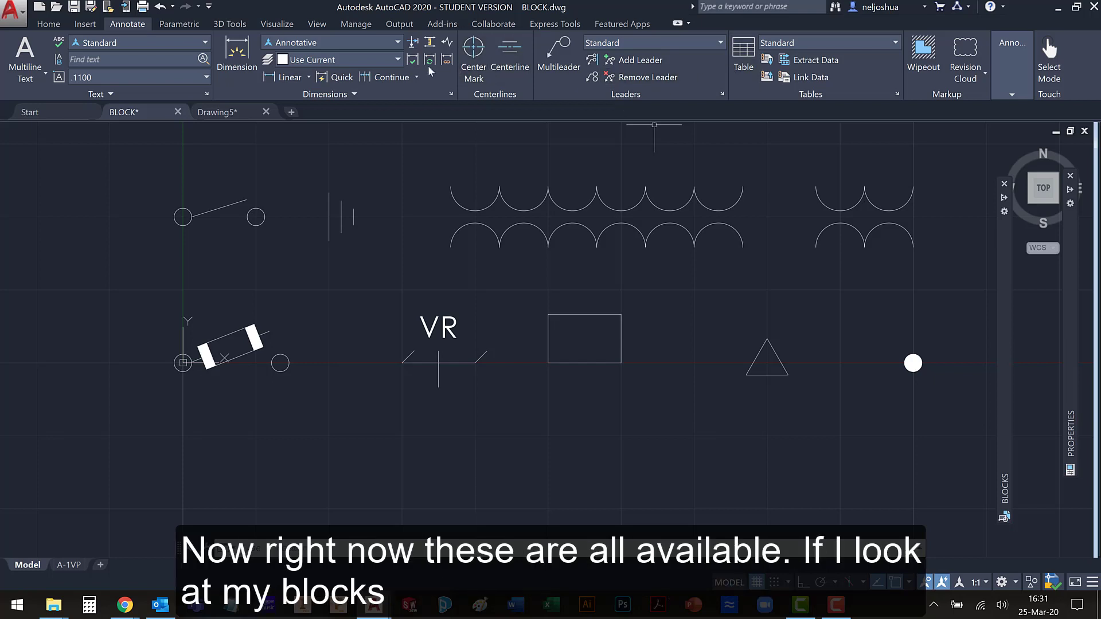
- Compare the blocks available for insertion in the BLOCK drawing with those available in Drawing5
{"action": "left_click", "coordinate": [50, 24]}
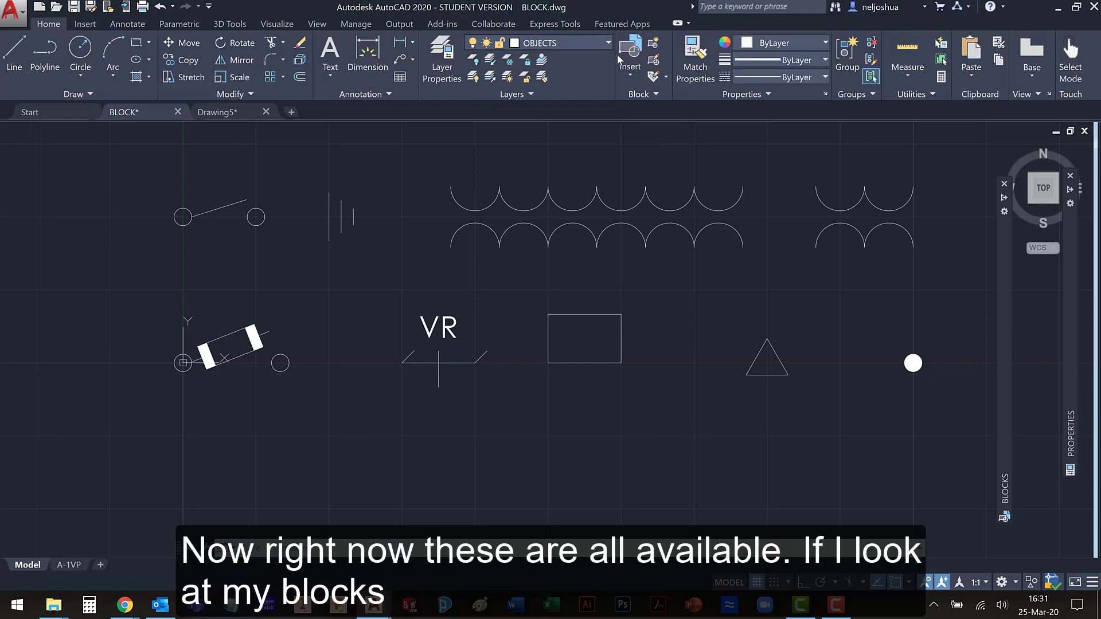
{"action": "left_click", "coordinate": [633, 57]}
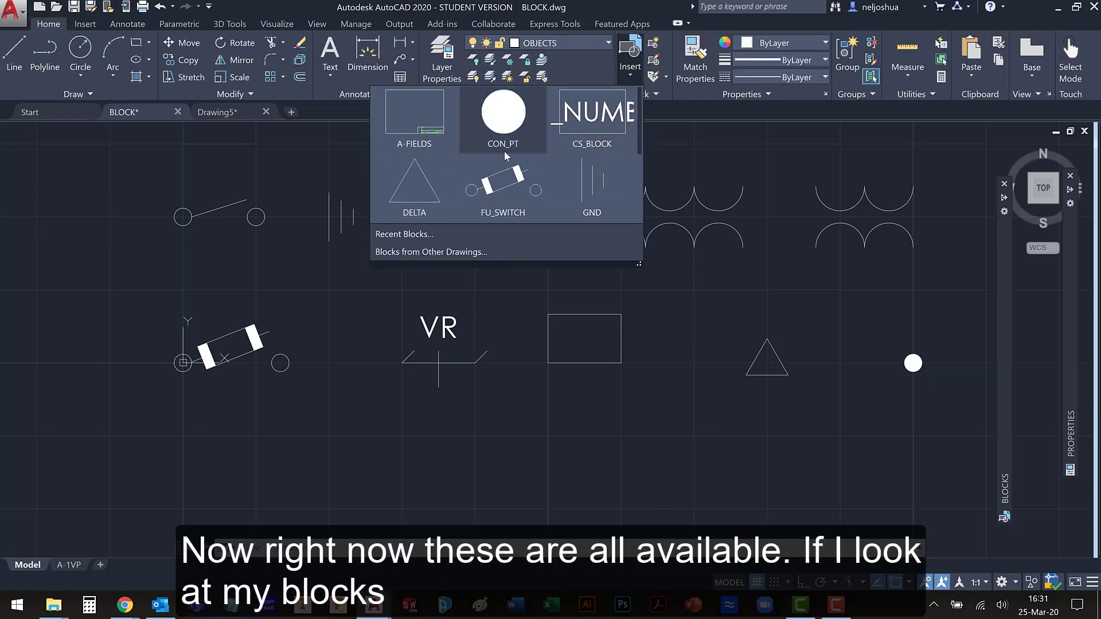
{"action": "scroll", "coordinate": [551, 195], "scroll_direction": "down", "scroll_amount": 1}
{"action": "scroll", "coordinate": [559, 189], "scroll_direction": "down", "scroll_amount": 1}
{"action": "scroll", "coordinate": [559, 189], "scroll_direction": "up", "scroll_amount": 2}
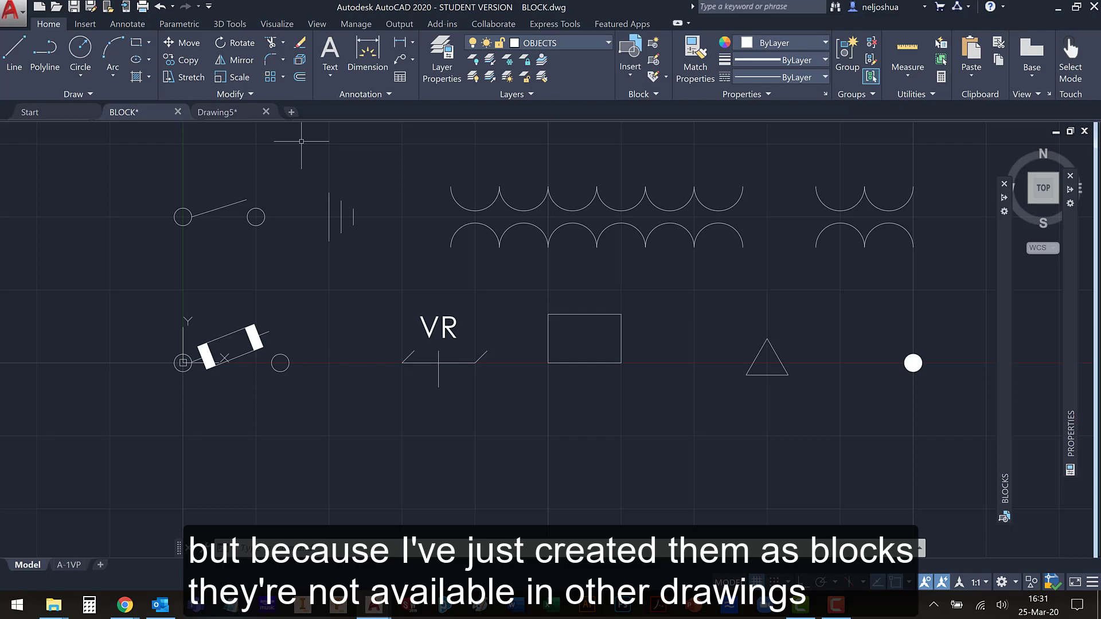
{"action": "left_click", "coordinate": [217, 112]}
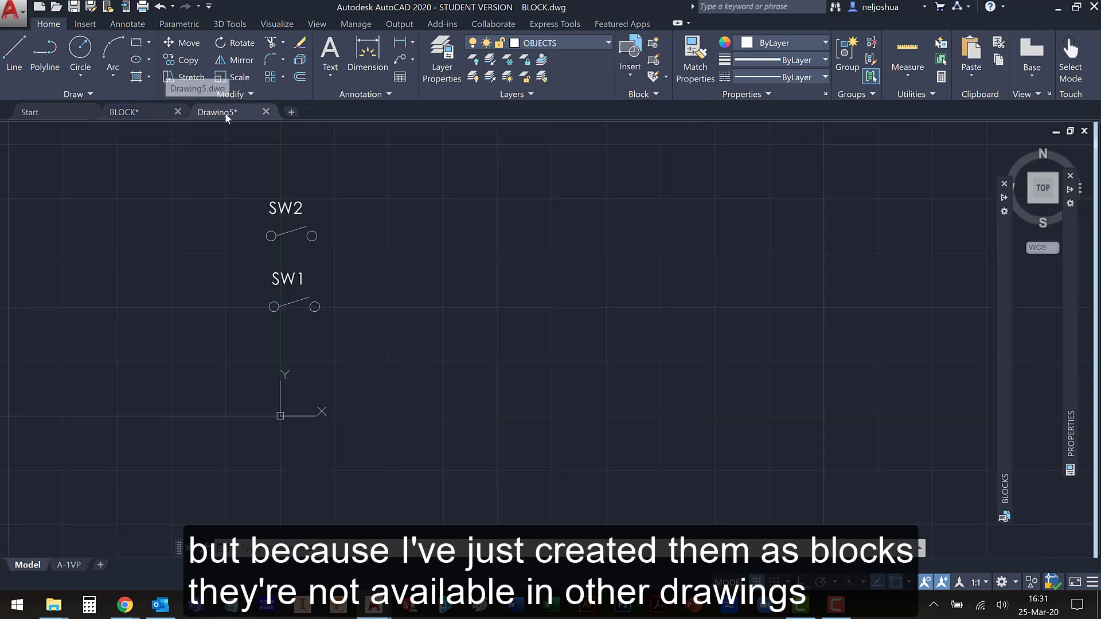
{"action": "left_click", "coordinate": [641, 62]}
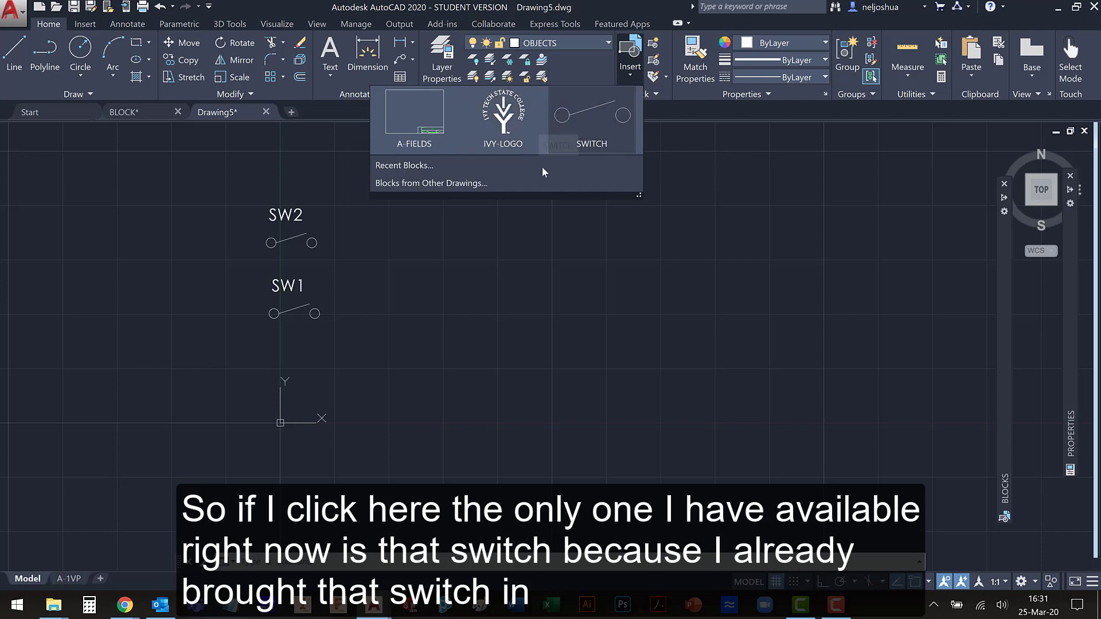
{"action": "left_click", "coordinate": [353, 268]}
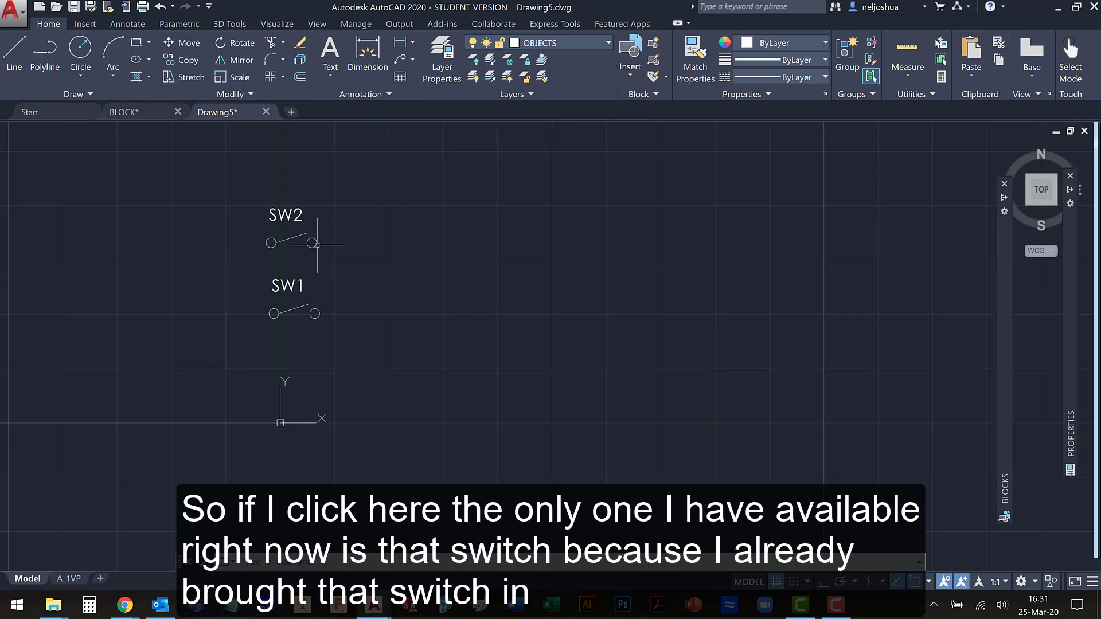
- In the BLOCK drawing, write the existing block CON_PT to the SCHEM_BLOCKS folder as CON_PT.dwg using WBLOCK
{"action": "left_click", "coordinate": [123, 112]}
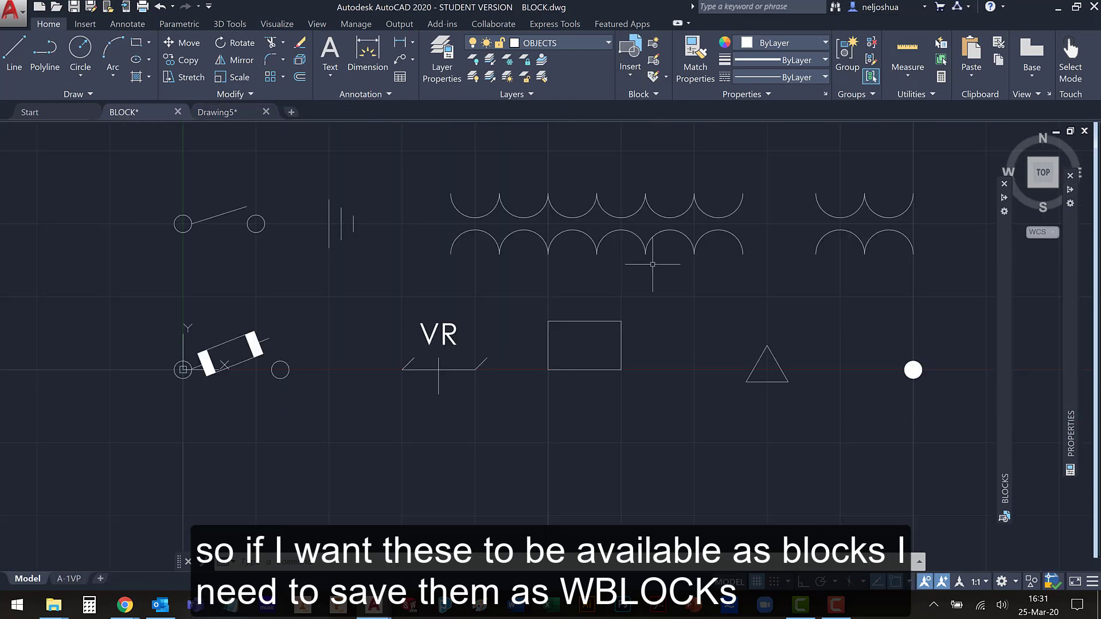
{"action": "type", "text": "wblock"}
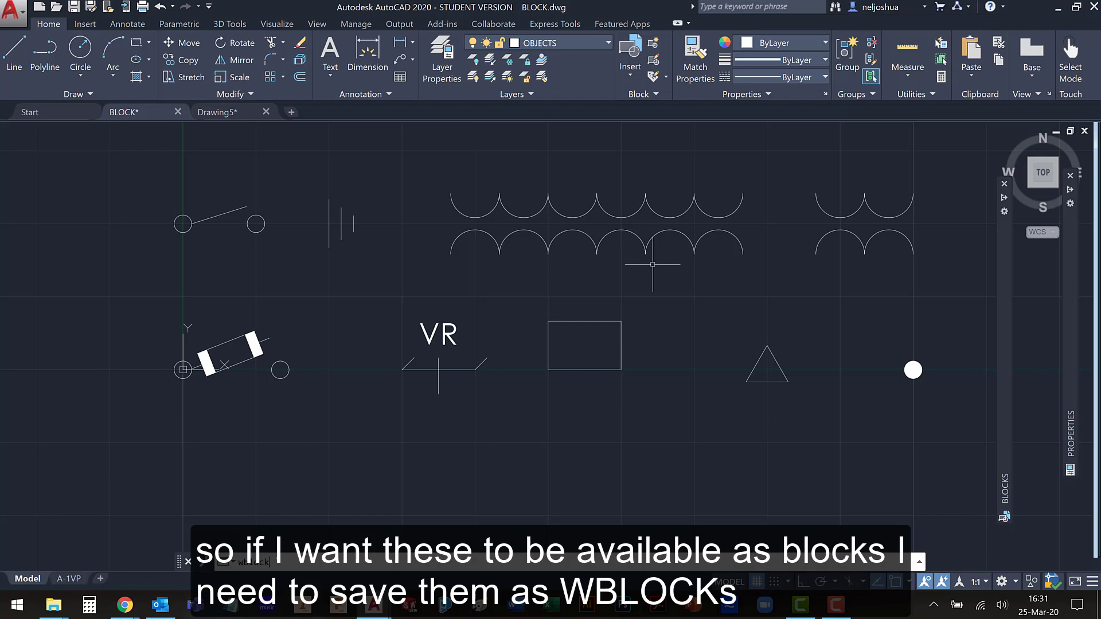
{"action": "key", "text": "Return"}
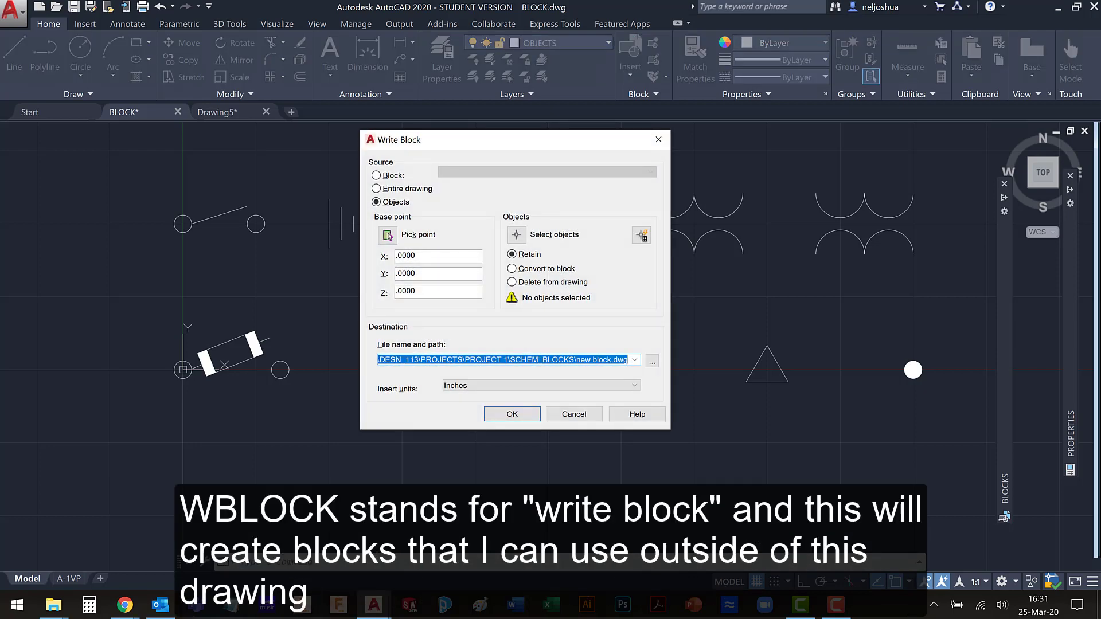
{"action": "left_click", "coordinate": [376, 176]}
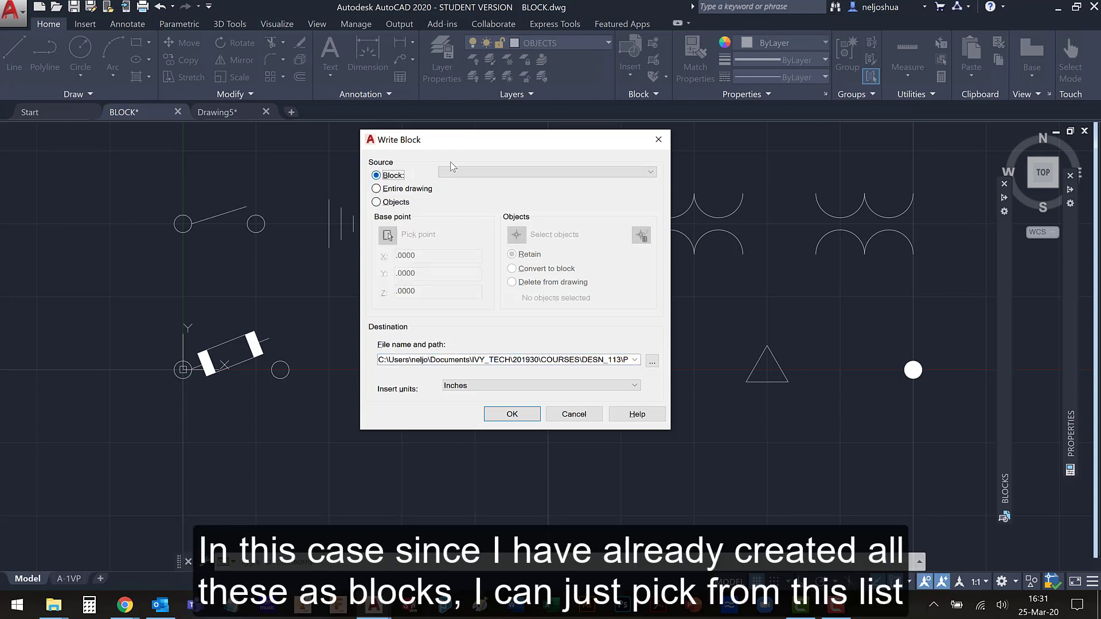
{"action": "left_click", "coordinate": [452, 172]}
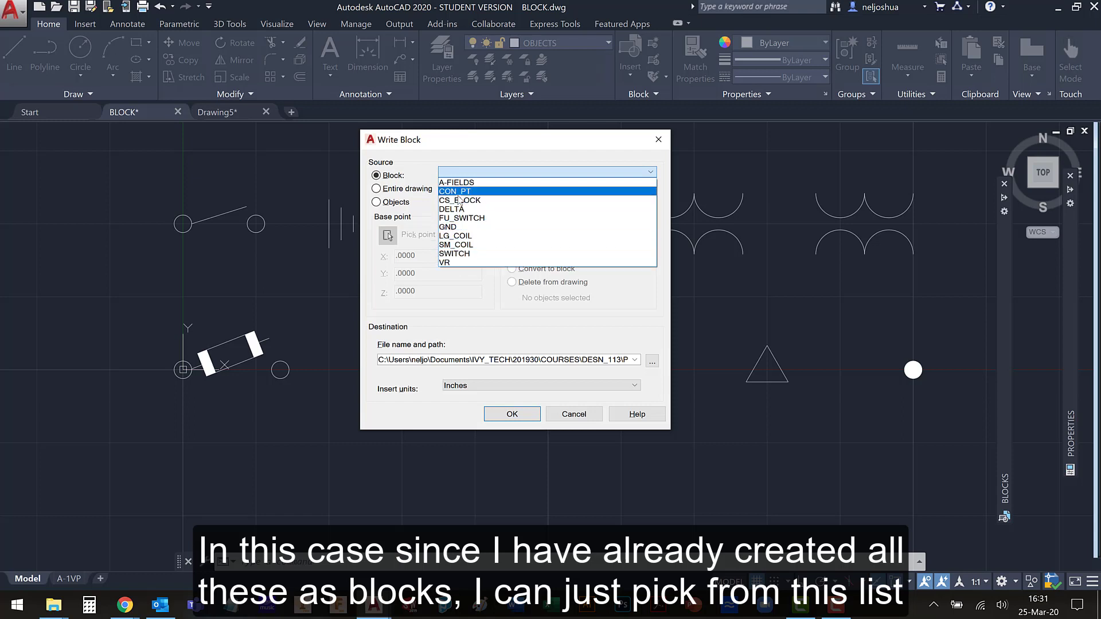
{"action": "left_click", "coordinate": [459, 191]}
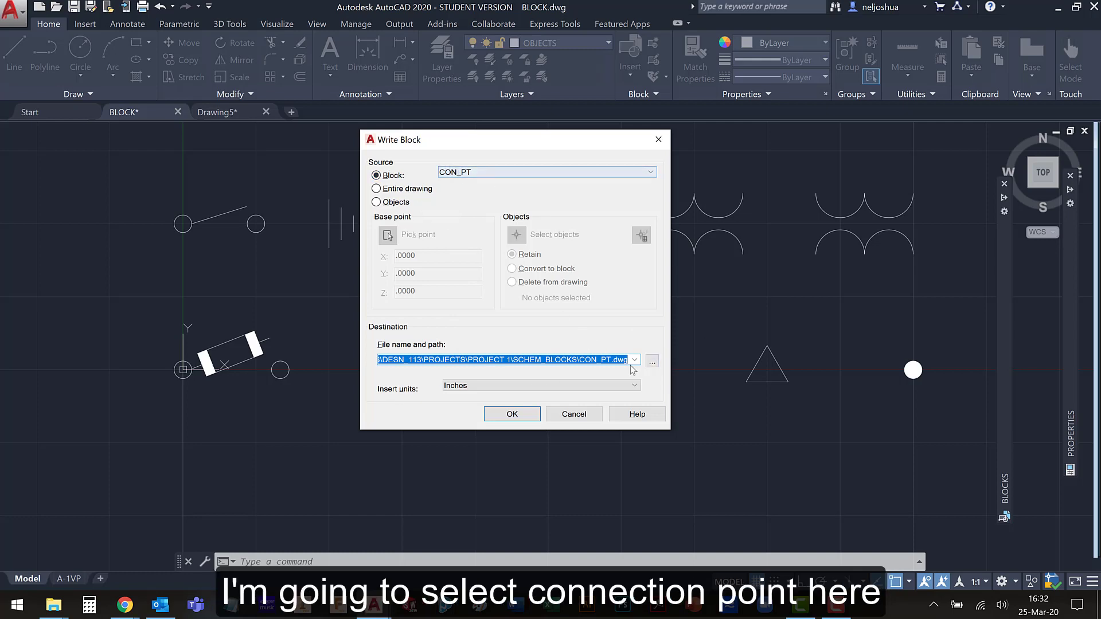
{"action": "left_click", "coordinate": [652, 361]}
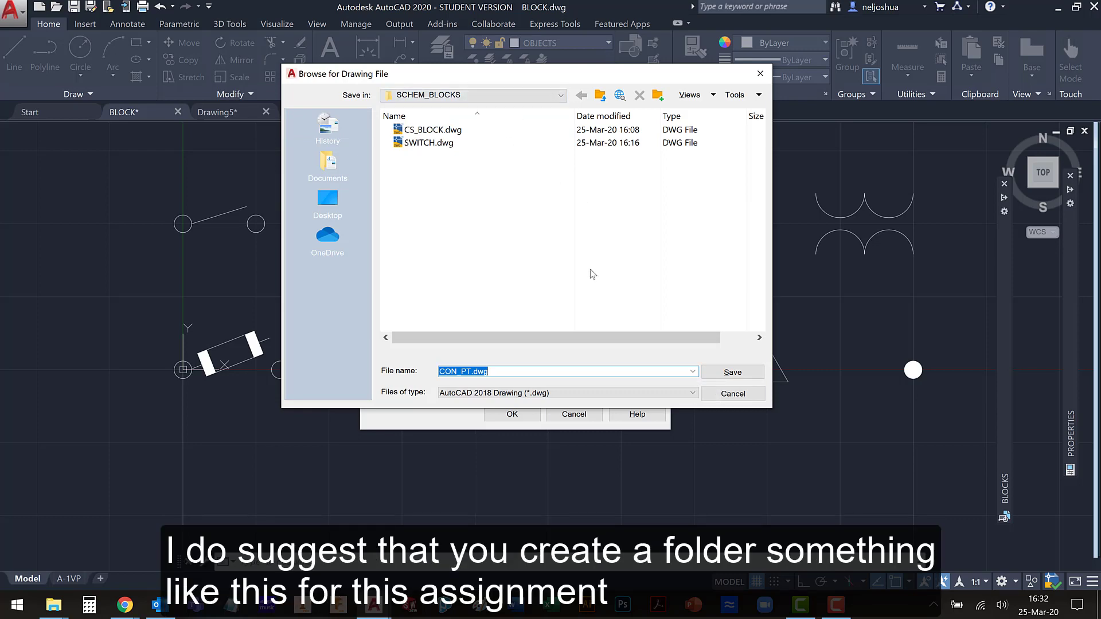
{"action": "left_click", "coordinate": [732, 372]}
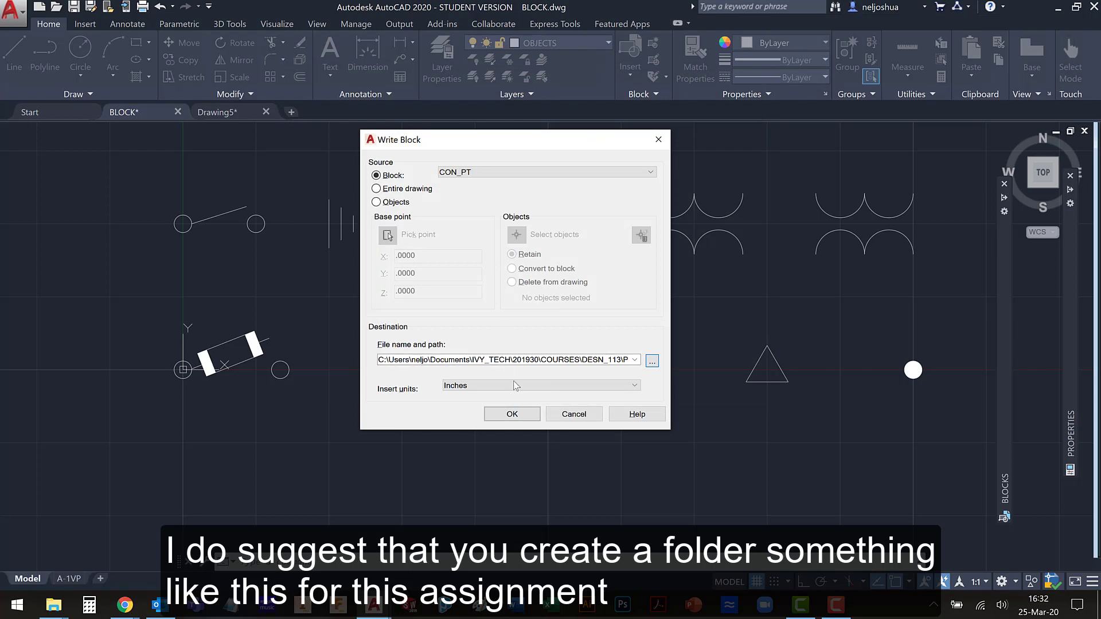
{"action": "left_click", "coordinate": [519, 412]}
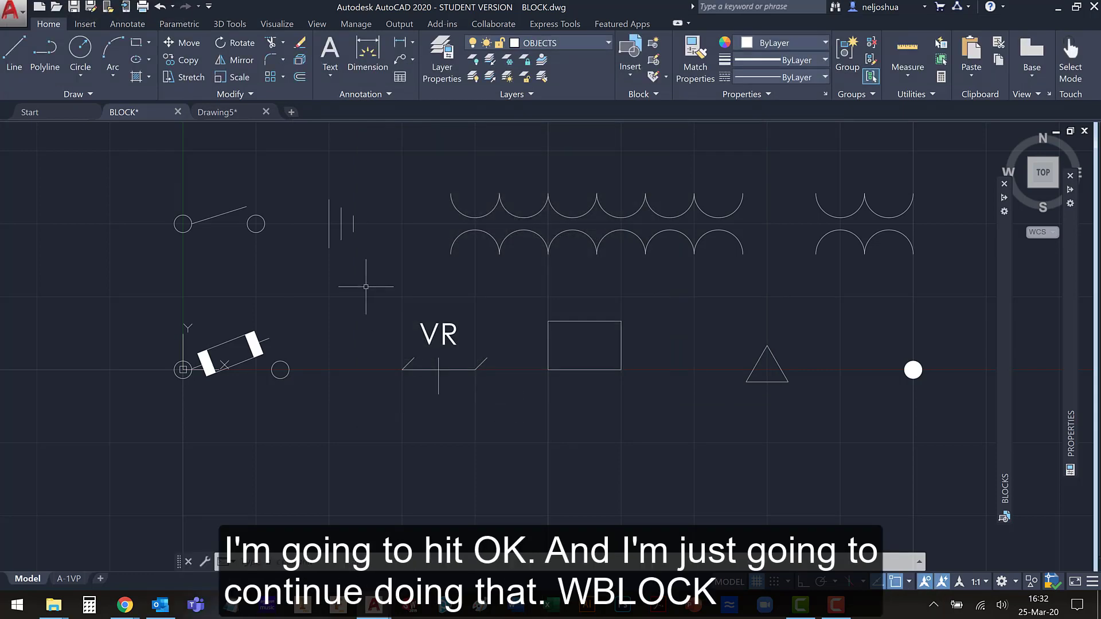
- Write the existing block CS_BLOCK to the SCHEM_BLOCKS folder, replacing the existing CS_BLOCK.dwg
{"action": "type", "text": "w"}
{"action": "key", "text": "Return"}
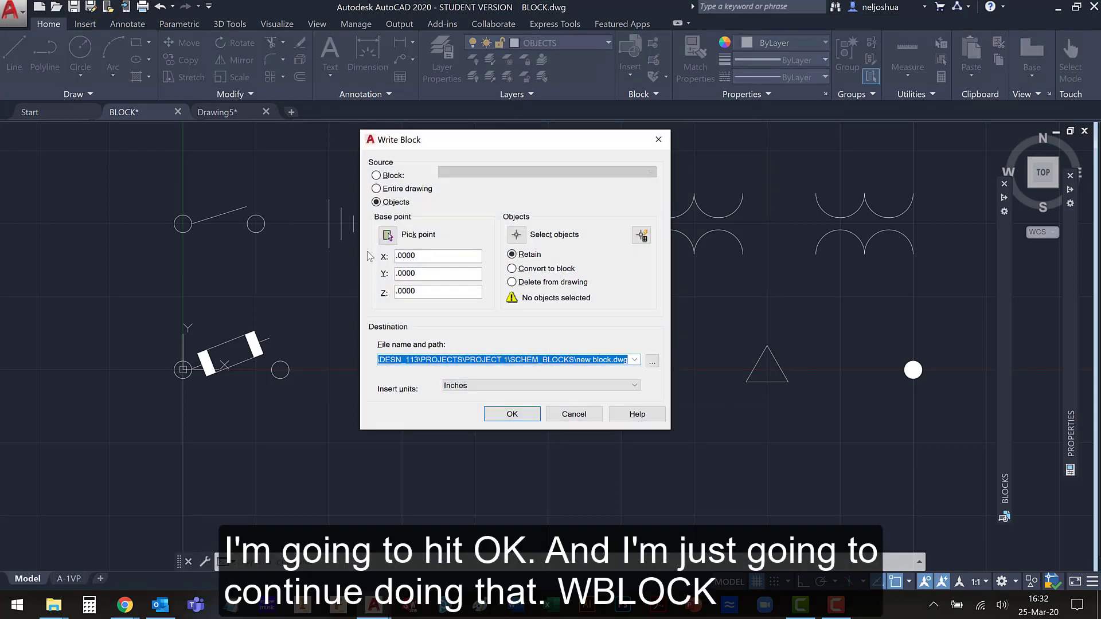
{"action": "left_click", "coordinate": [378, 175]}
{"action": "left_click", "coordinate": [462, 172]}
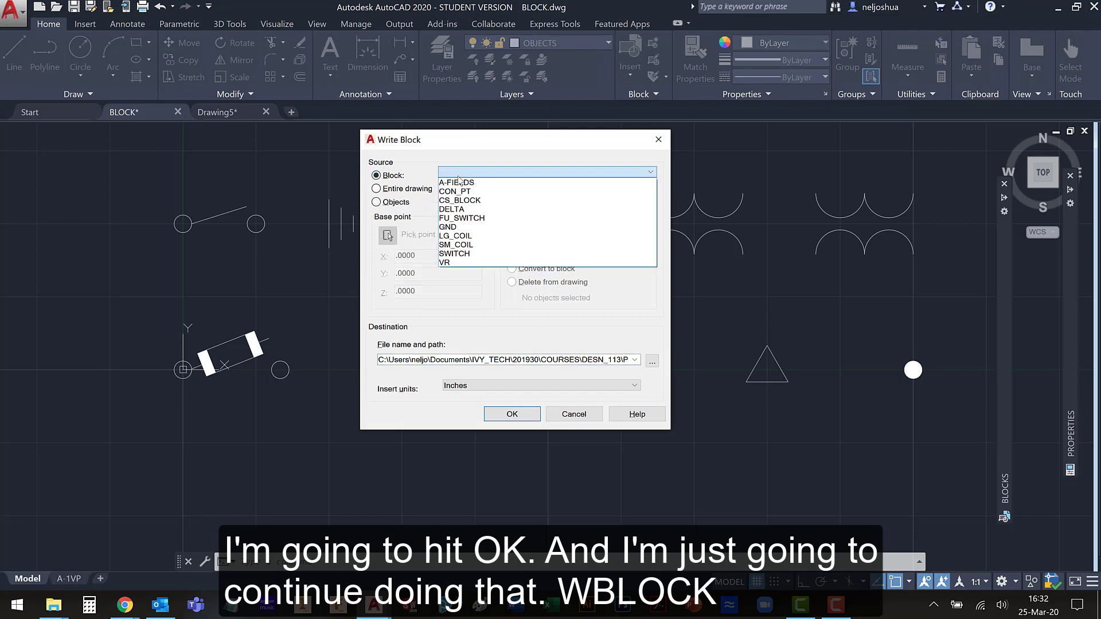
{"action": "left_click", "coordinate": [470, 206]}
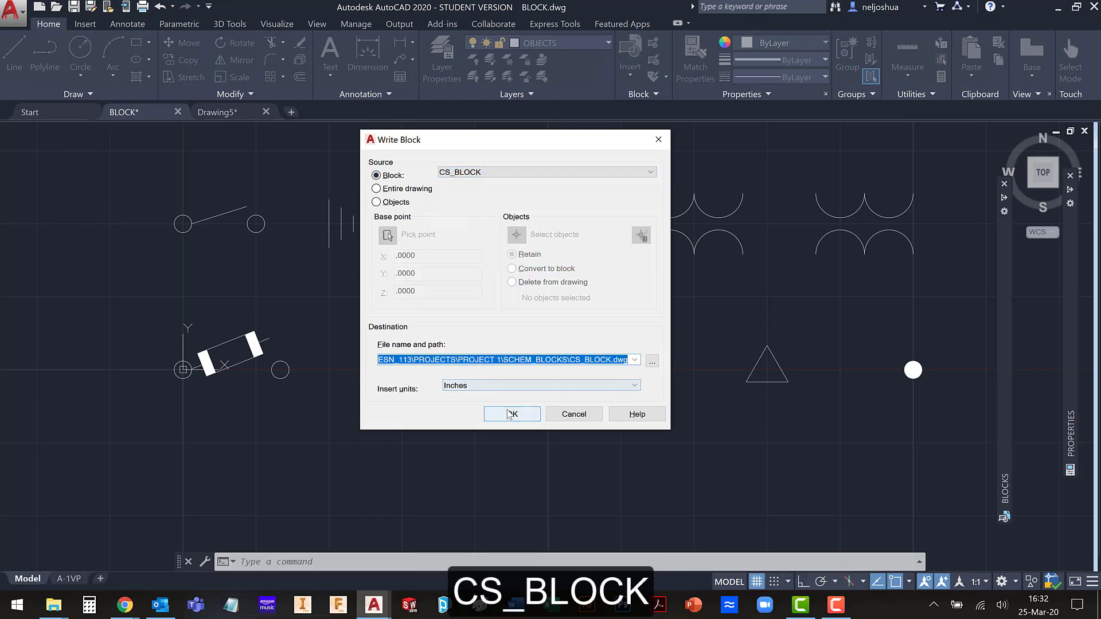
{"action": "left_click", "coordinate": [511, 413]}
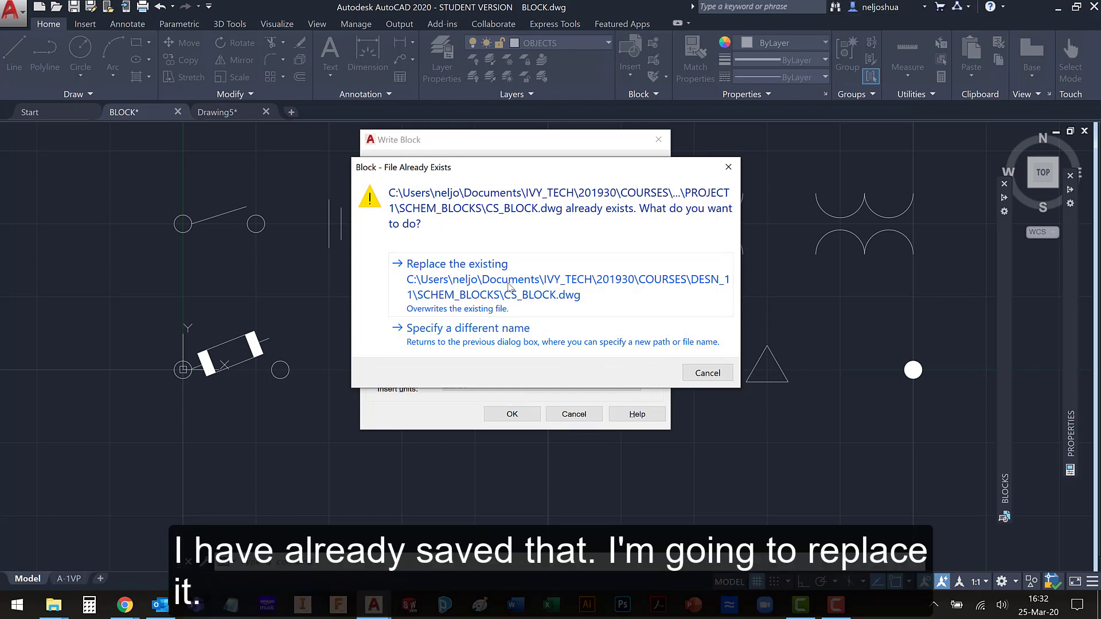
{"action": "left_click", "coordinate": [509, 287]}
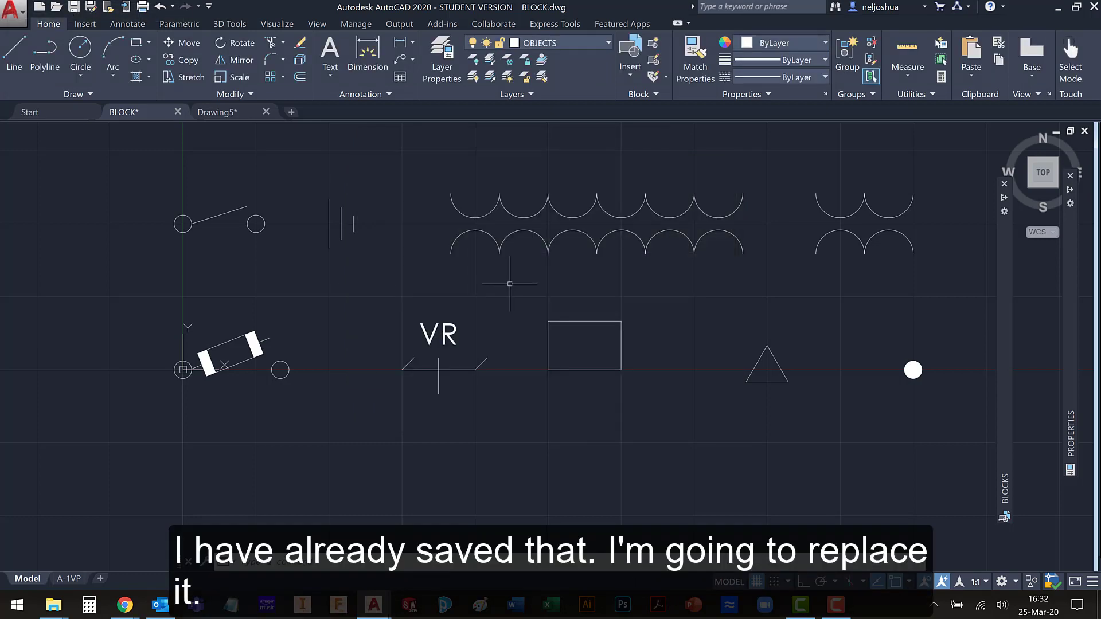
- Write the existing block DELTA to the SCHEM_BLOCKS folder with WBLOCK
{"action": "key", "text": "Return"}
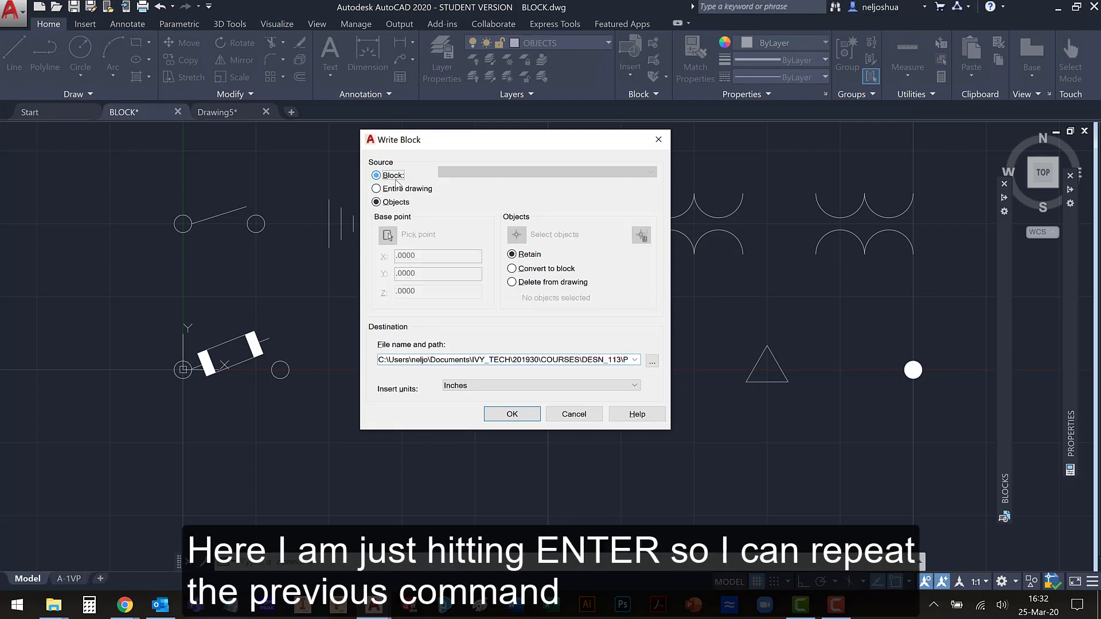
{"action": "left_click", "coordinate": [393, 175]}
{"action": "left_click", "coordinate": [476, 172]}
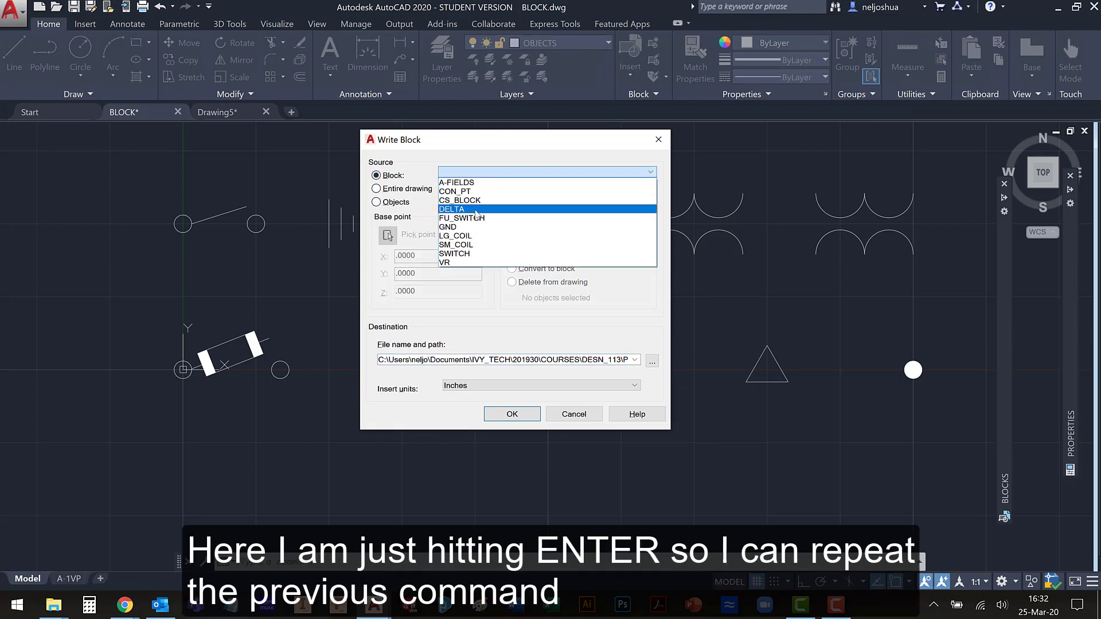
{"action": "left_click", "coordinate": [476, 210]}
{"action": "left_click", "coordinate": [511, 414]}
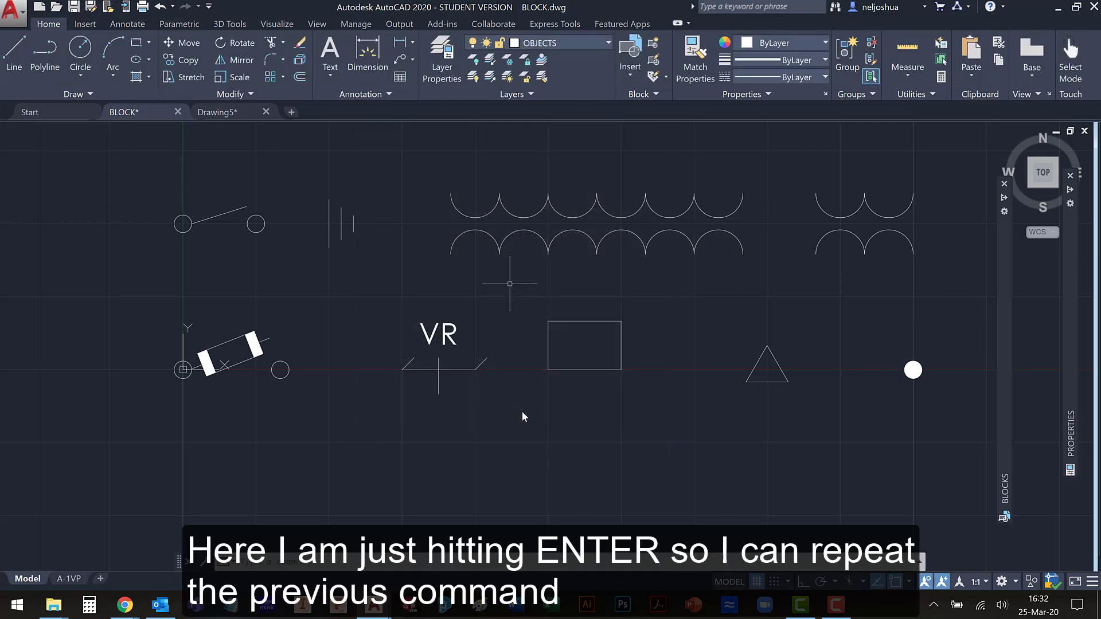
- Write the existing block FU_SWITCH to the SCHEM_BLOCKS folder as FU_SWITCH.dwg
{"action": "key", "text": "Return"}
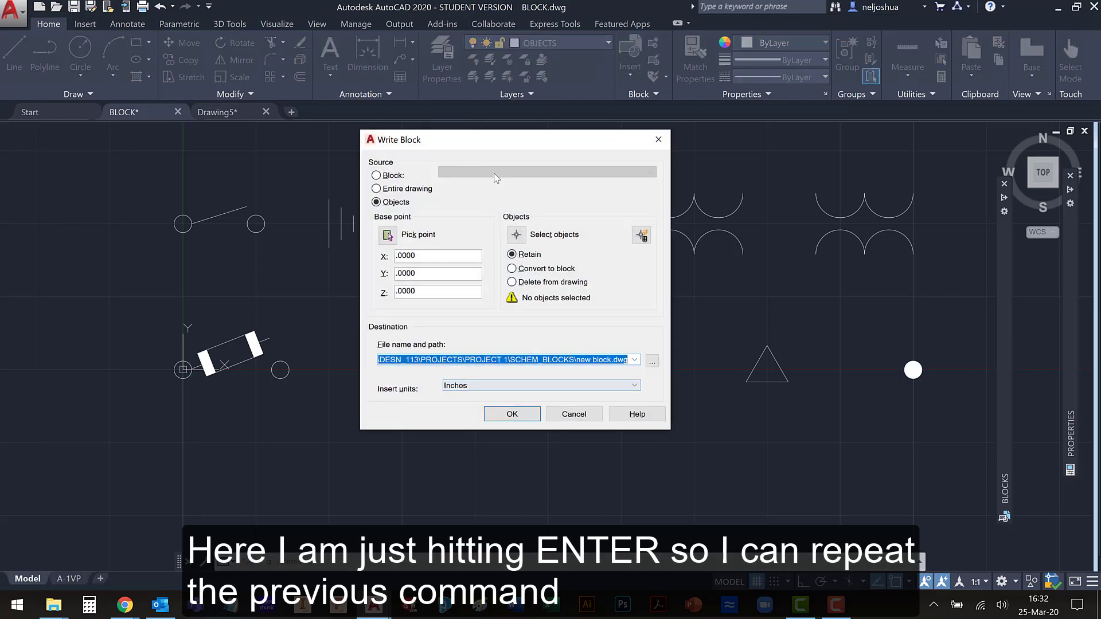
{"action": "left_click", "coordinate": [393, 175]}
{"action": "left_click", "coordinate": [457, 173]}
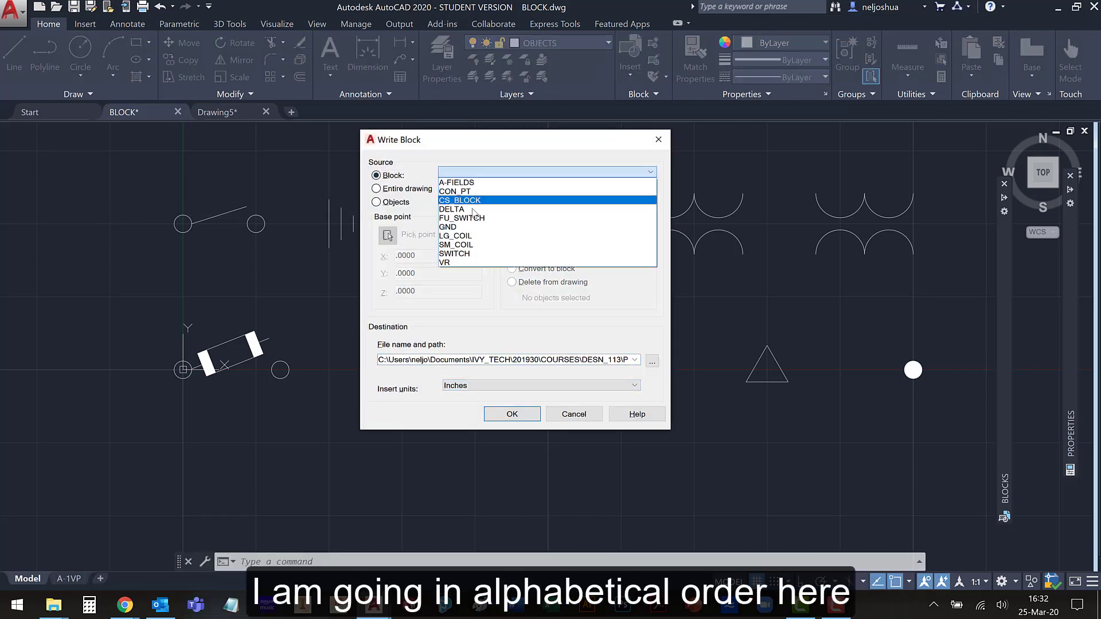
{"action": "left_click", "coordinate": [474, 221]}
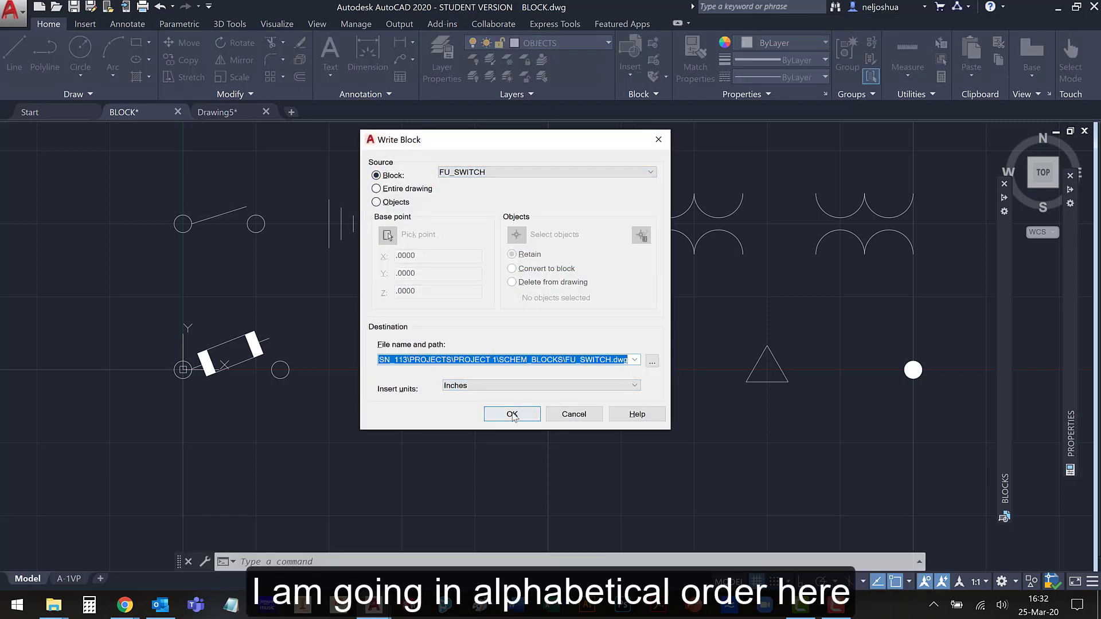
{"action": "left_click", "coordinate": [513, 414]}
- Write the existing block GND to the SCHEM_BLOCKS folder as GND.dwg
{"action": "key", "text": "Return"}
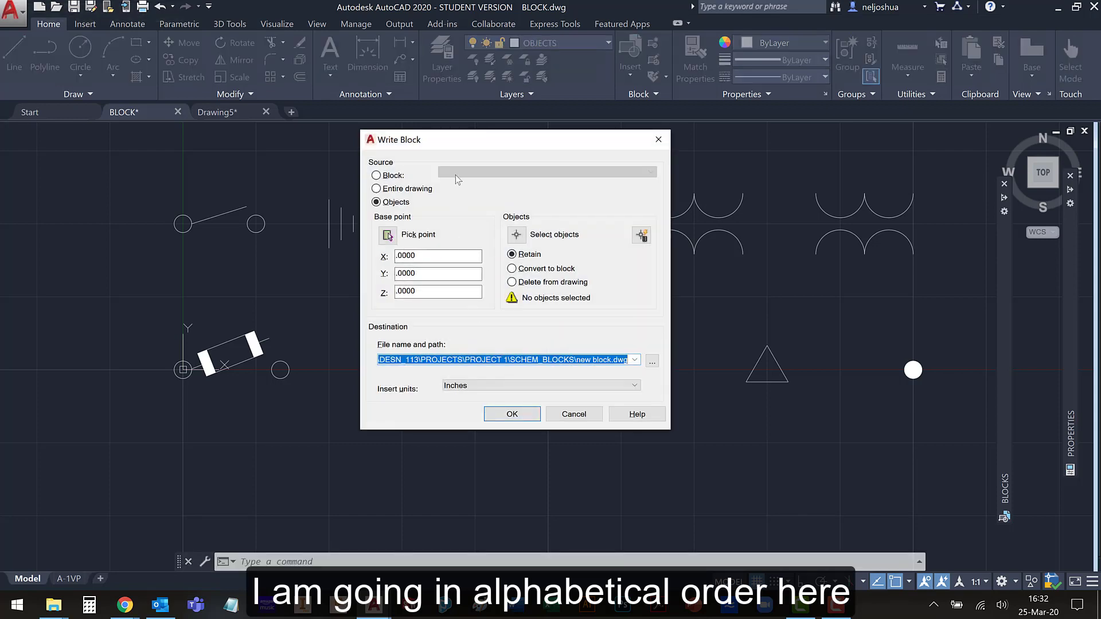
{"action": "left_click", "coordinate": [394, 175]}
{"action": "left_click", "coordinate": [468, 174]}
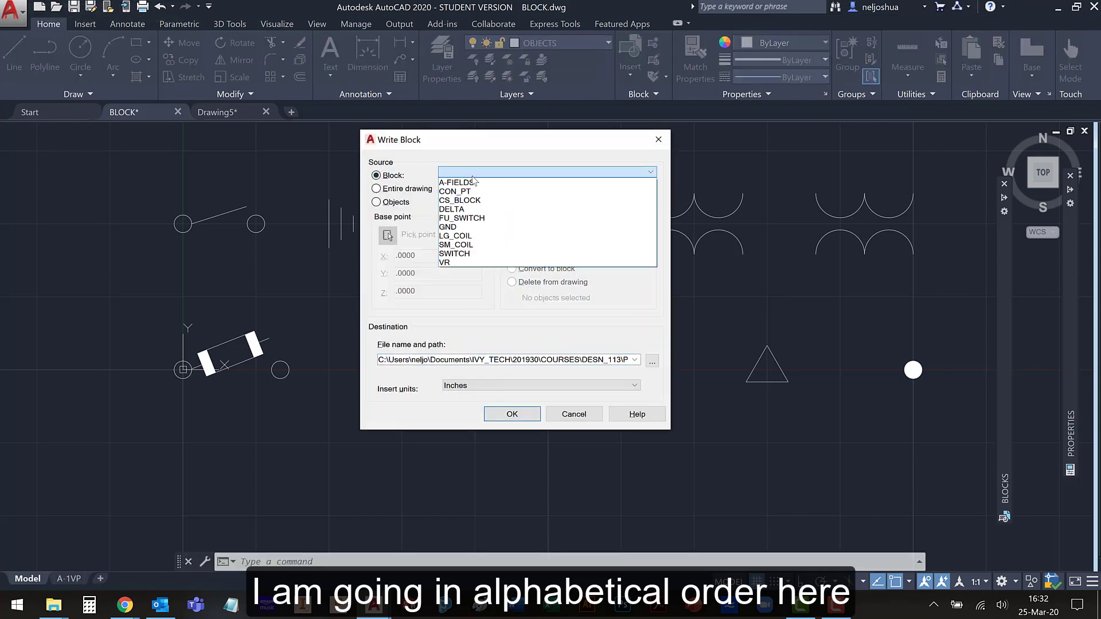
{"action": "left_click", "coordinate": [470, 231]}
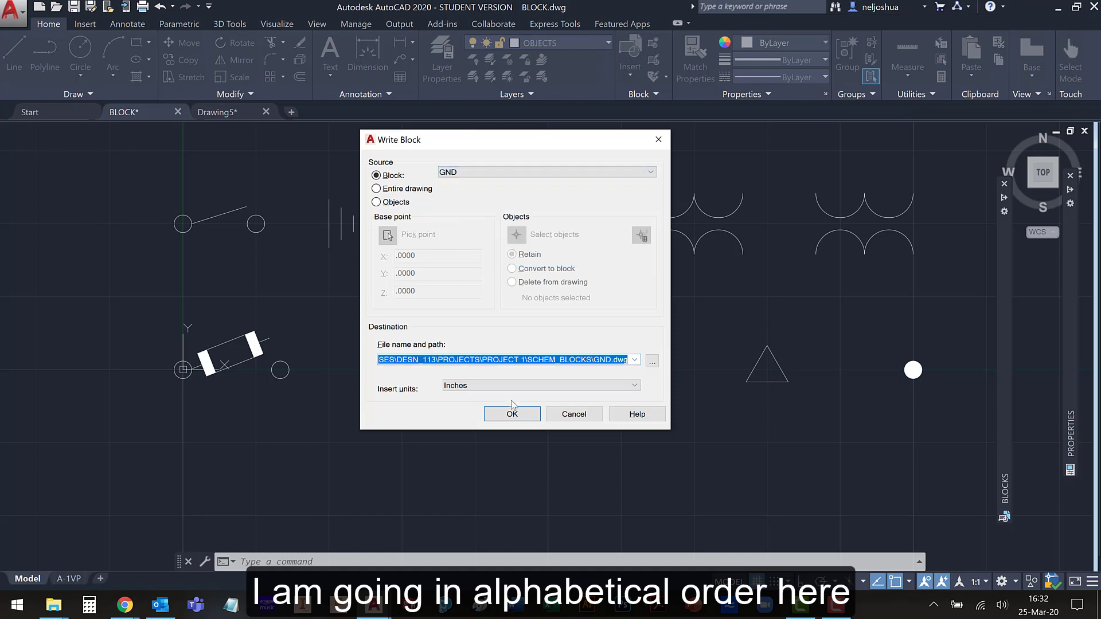
{"action": "left_click", "coordinate": [497, 411]}
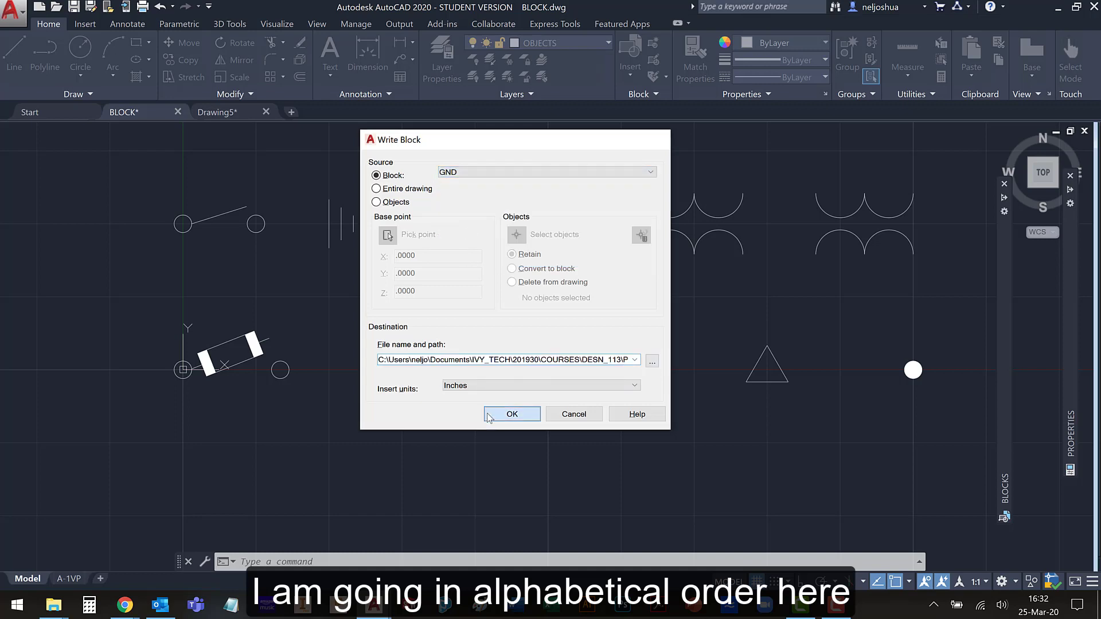
- Write the existing block LG_COIL to the SCHEM_BLOCKS folder as its own drawing file
{"action": "key", "text": "Return"}
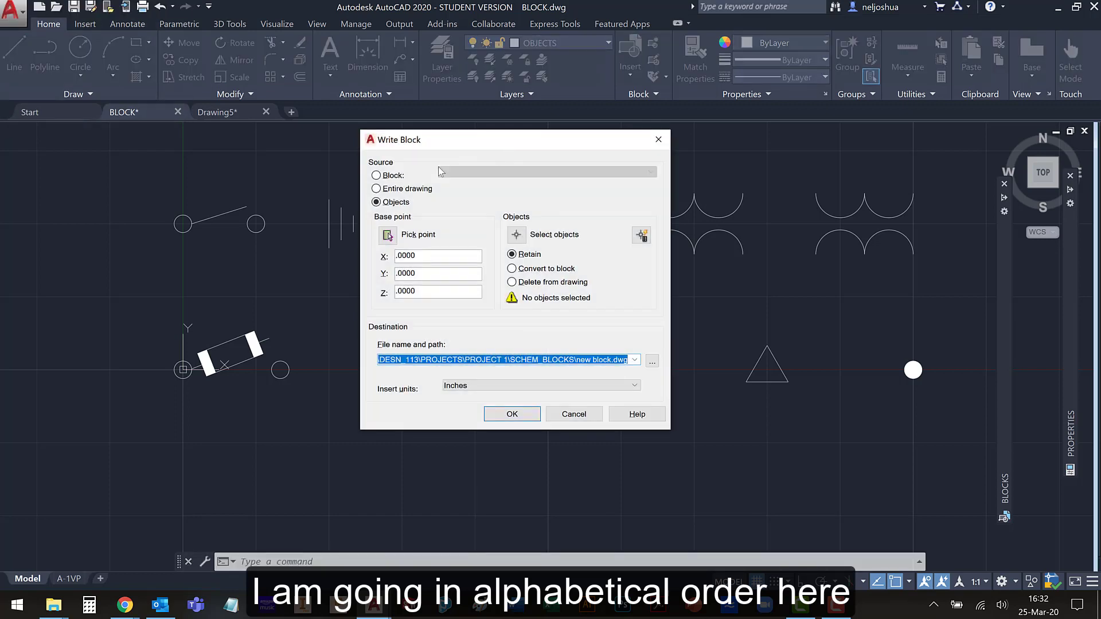
{"action": "left_click", "coordinate": [400, 176]}
{"action": "left_click", "coordinate": [485, 172]}
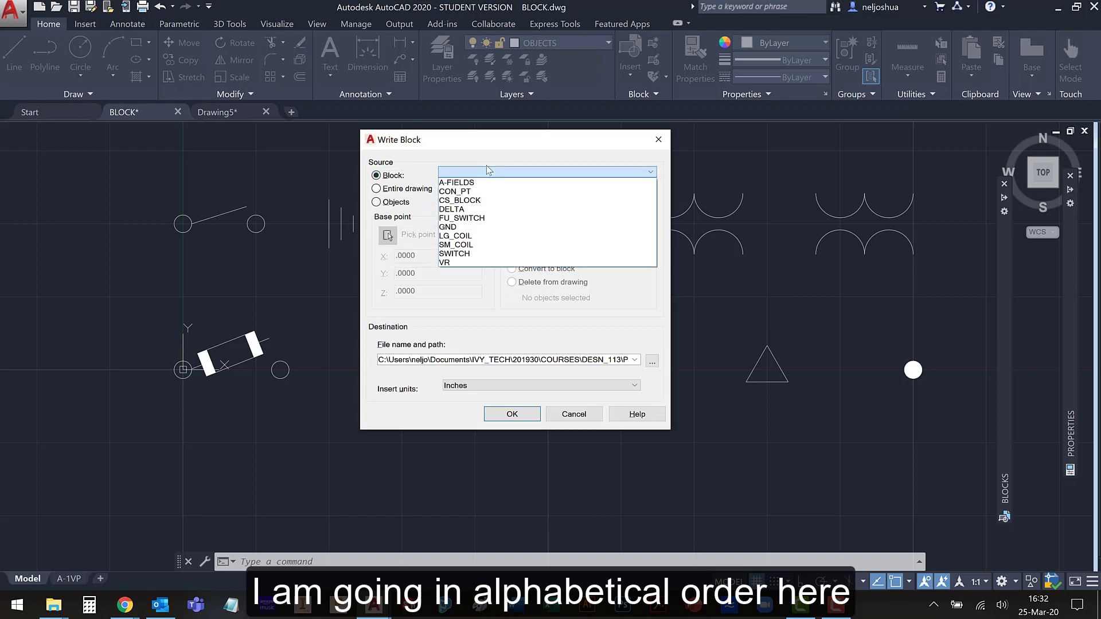
{"action": "left_click", "coordinate": [487, 240]}
{"action": "left_click", "coordinate": [505, 413]}
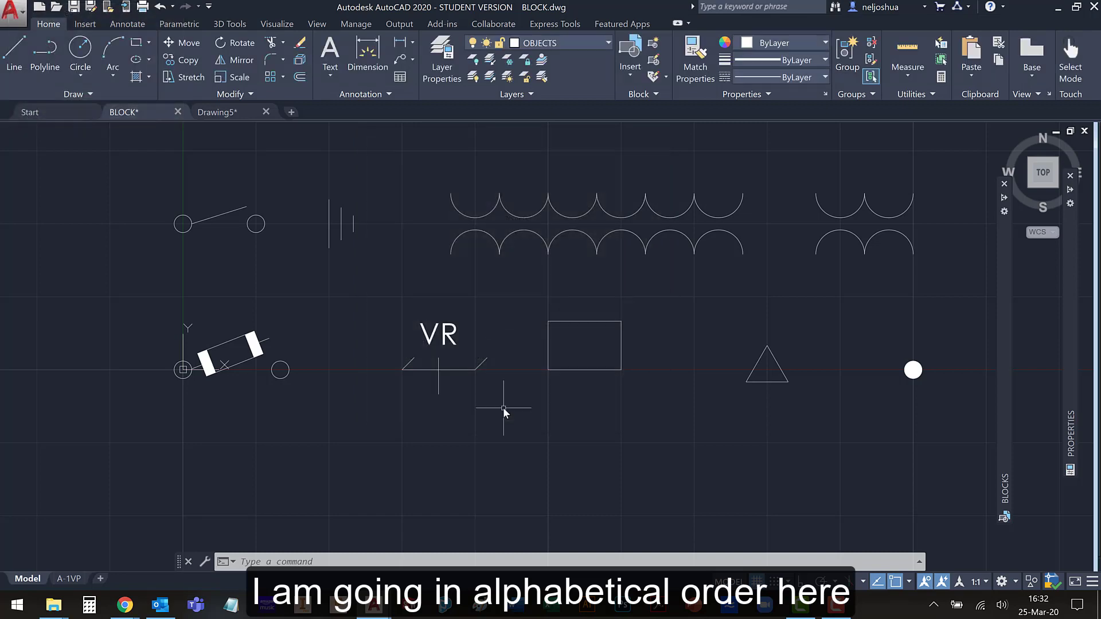
- Write the existing block SM_COIL to the SCHEM_BLOCKS folder as SM_COIL.dwg
{"action": "key", "text": "Return"}
{"action": "left_click", "coordinate": [376, 176]}
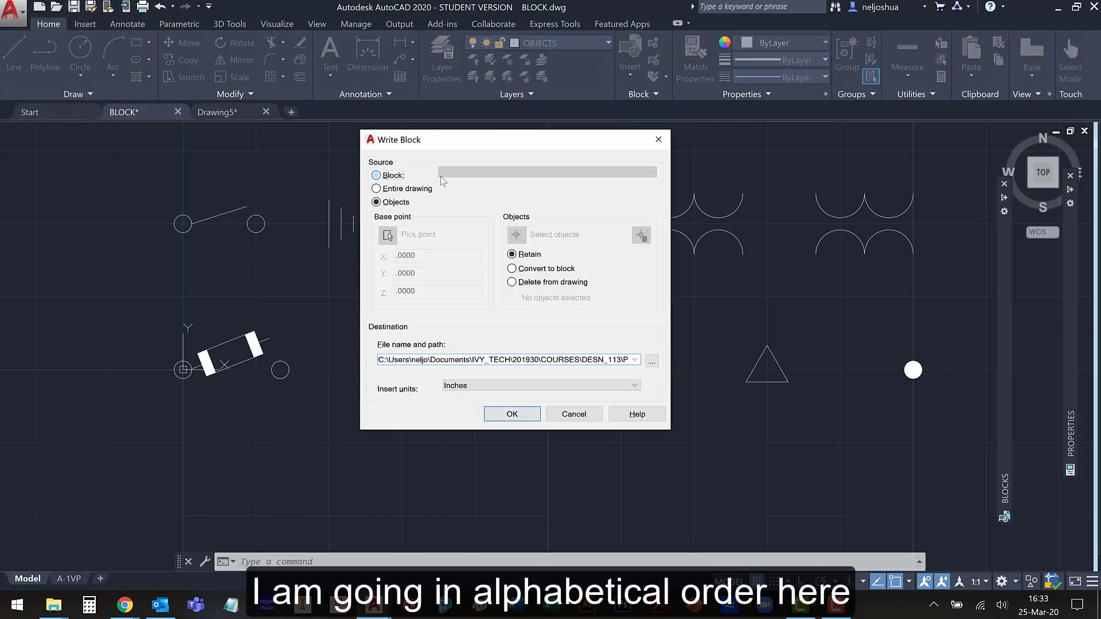
{"action": "left_click", "coordinate": [459, 172]}
{"action": "left_click", "coordinate": [459, 244]}
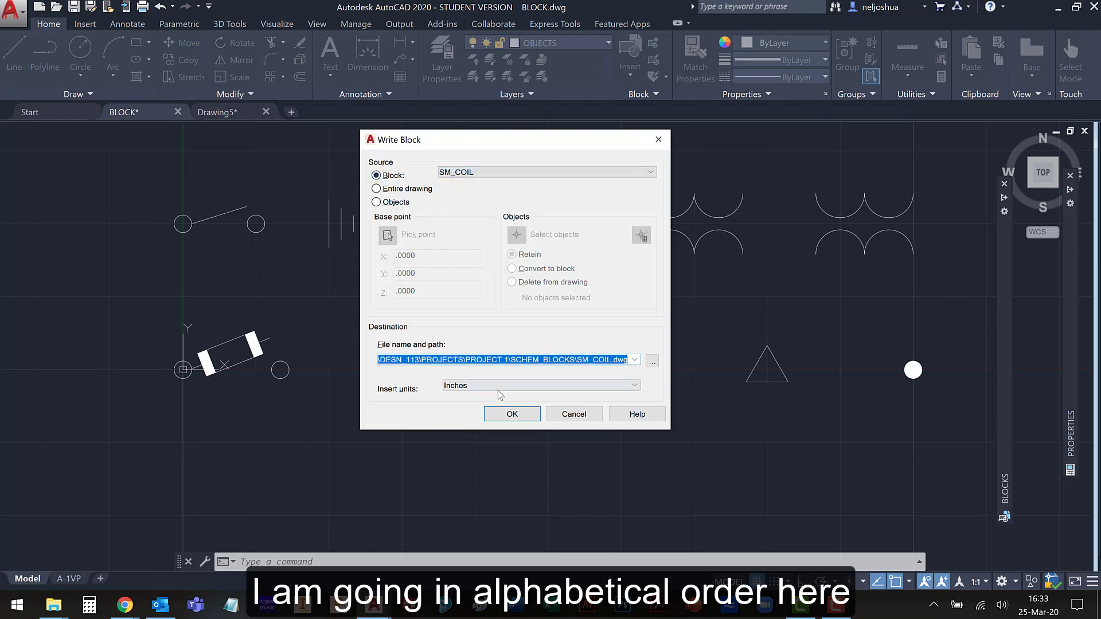
{"action": "left_click", "coordinate": [498, 414]}
{"action": "key", "text": "Return"}
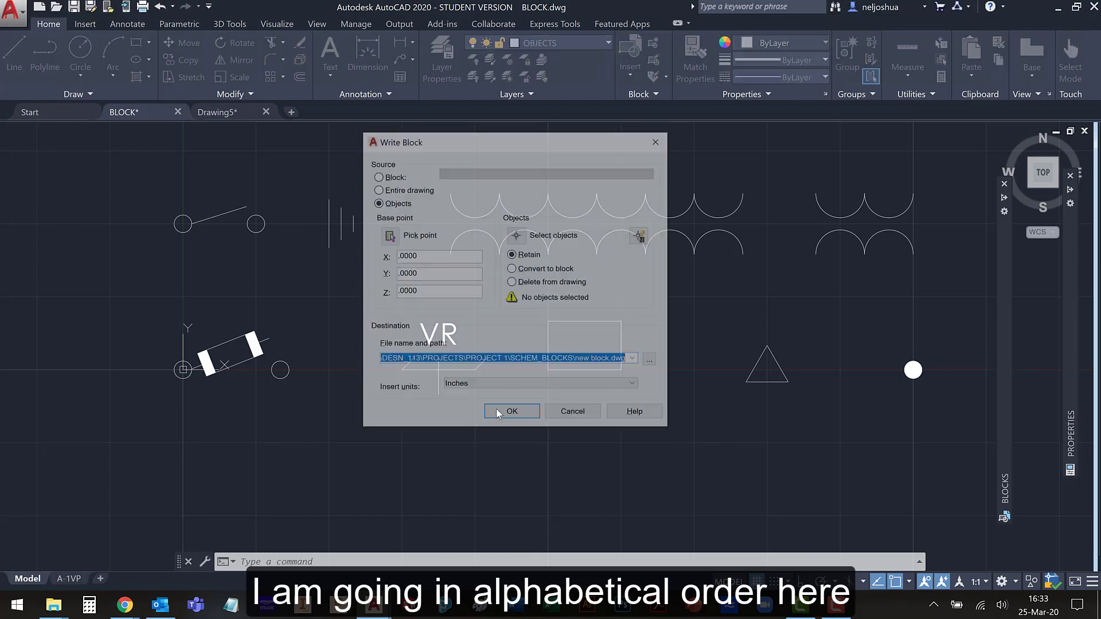
{"action": "left_click", "coordinate": [377, 176]}
{"action": "left_click", "coordinate": [459, 172]}
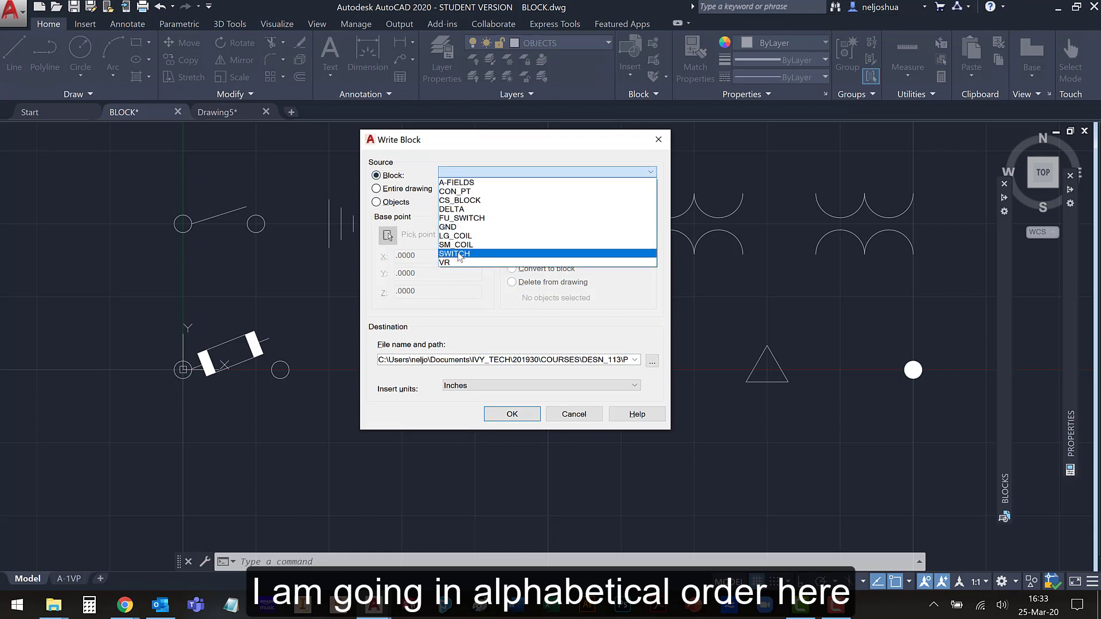
{"action": "left_click", "coordinate": [460, 246]}
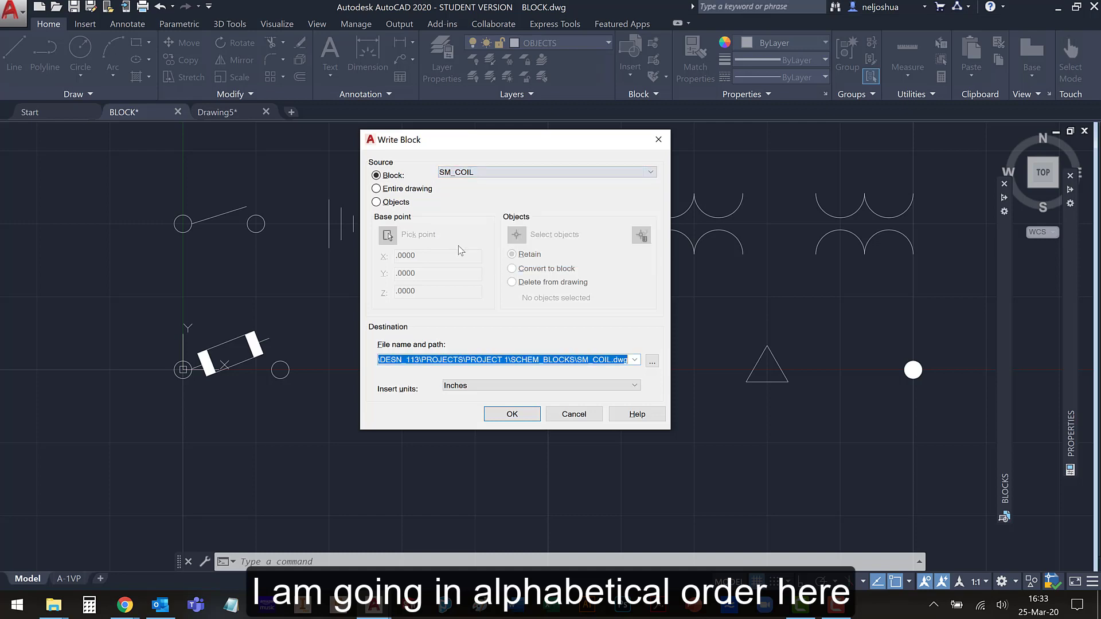
{"action": "key", "text": "Return"}
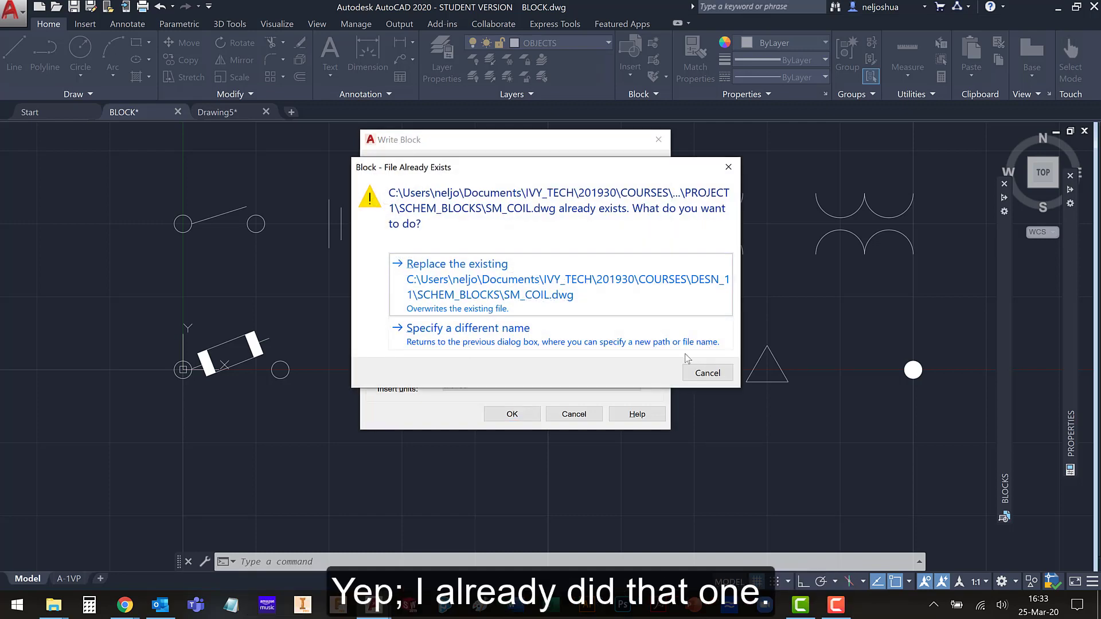
{"action": "left_click", "coordinate": [707, 374]}
- Write the existing block SWITCH to the SCHEM_BLOCKS folder, replacing the existing SWITCH.dwg
{"action": "left_click", "coordinate": [487, 174]}
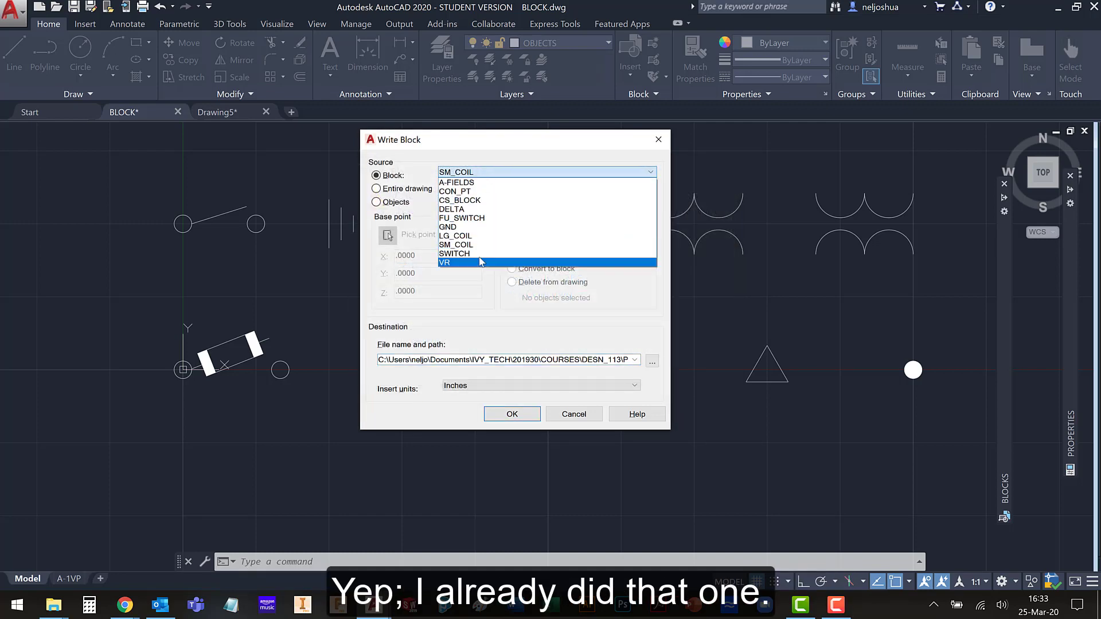
{"action": "left_click", "coordinate": [481, 254]}
{"action": "key", "text": "Return"}
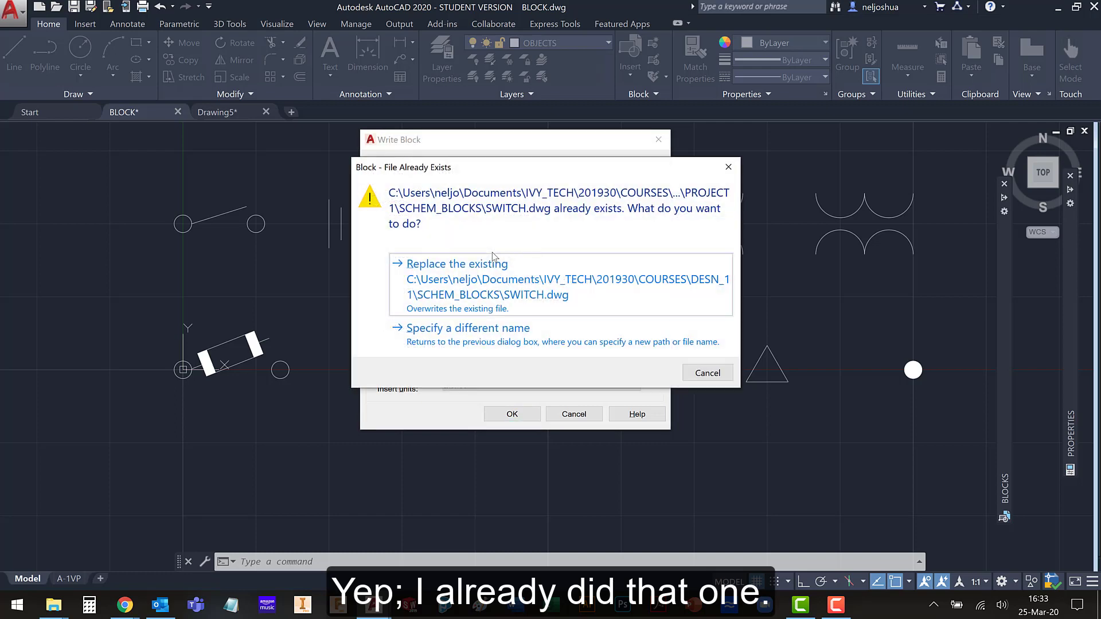
{"action": "left_click", "coordinate": [481, 293]}
- Write the existing block VR to the SCHEM_BLOCKS folder with WBLOCK
{"action": "key", "text": "Return"}
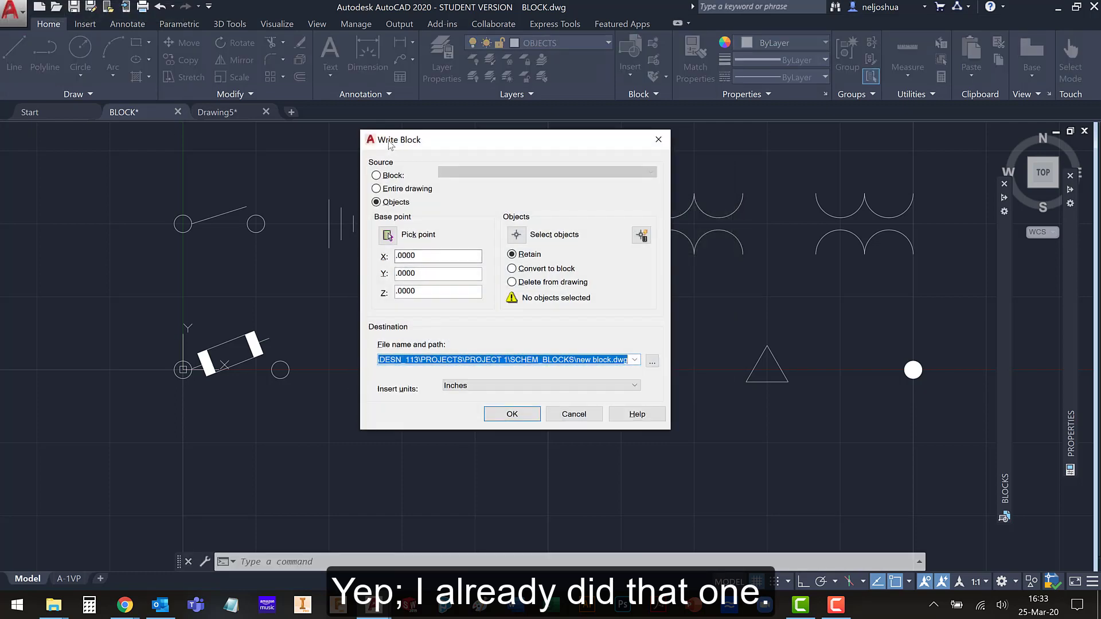
{"action": "left_click", "coordinate": [387, 176]}
{"action": "left_click", "coordinate": [476, 172]}
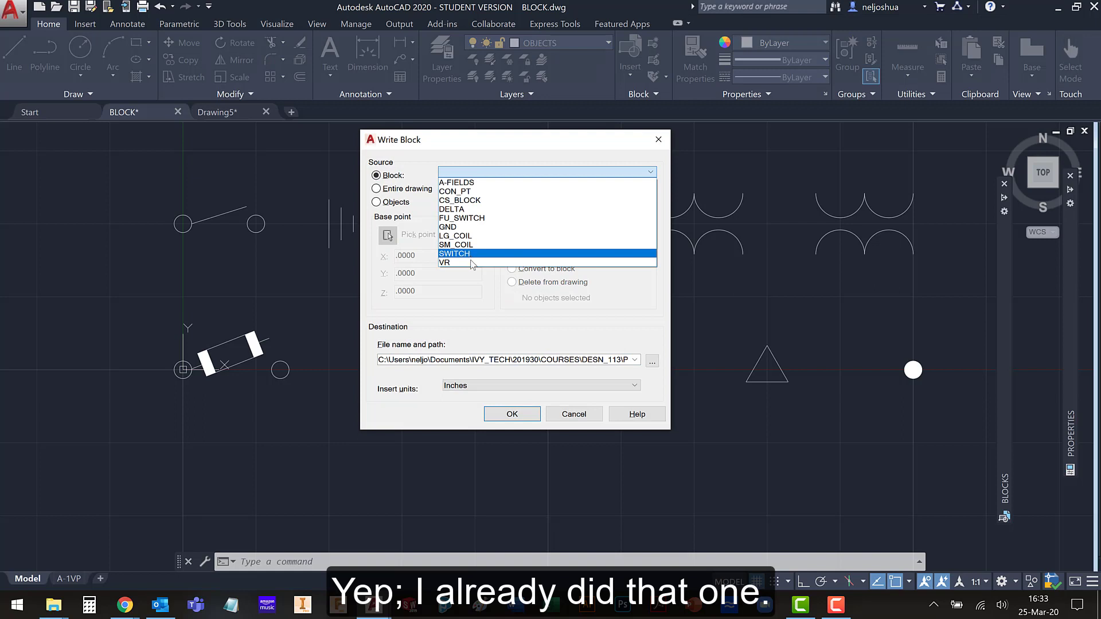
{"action": "left_click", "coordinate": [472, 262]}
{"action": "key", "text": "Return"}
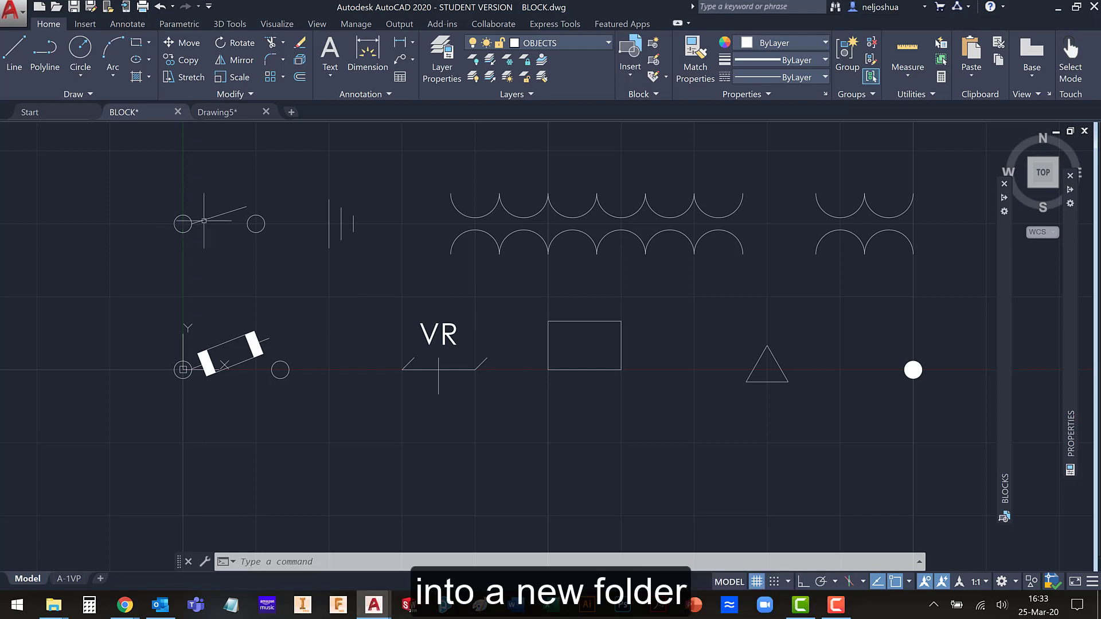
- In Drawing5, delete the two switch blocks labelled SW1 and SW2
{"action": "left_click", "coordinate": [219, 112]}
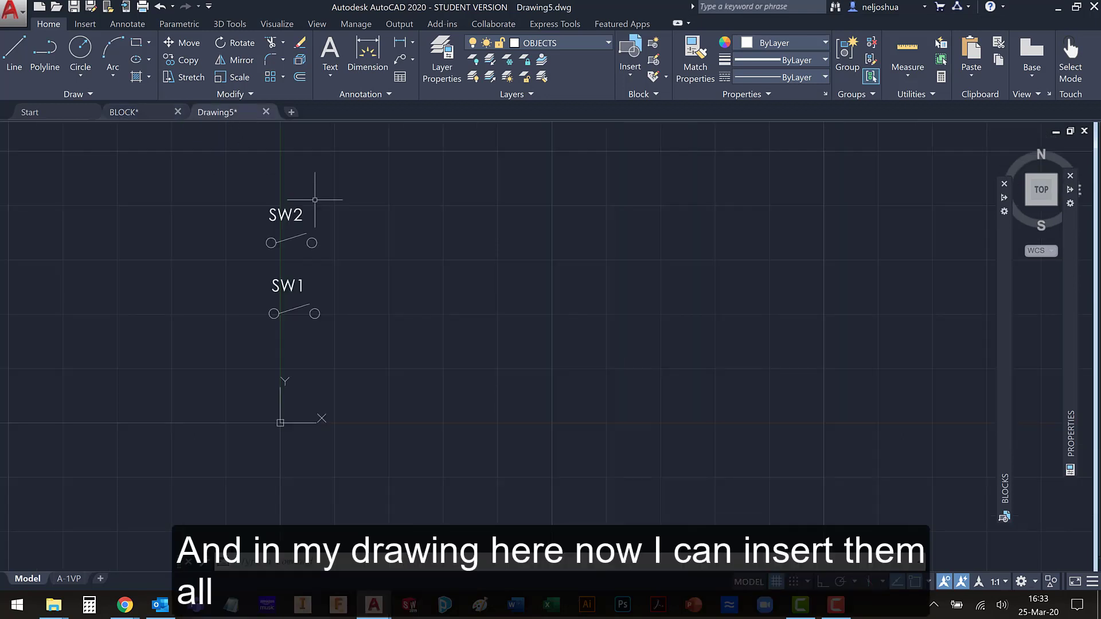
{"action": "left_click", "coordinate": [362, 383]}
{"action": "left_click", "coordinate": [258, 205]}
{"action": "key", "text": "Delete"}
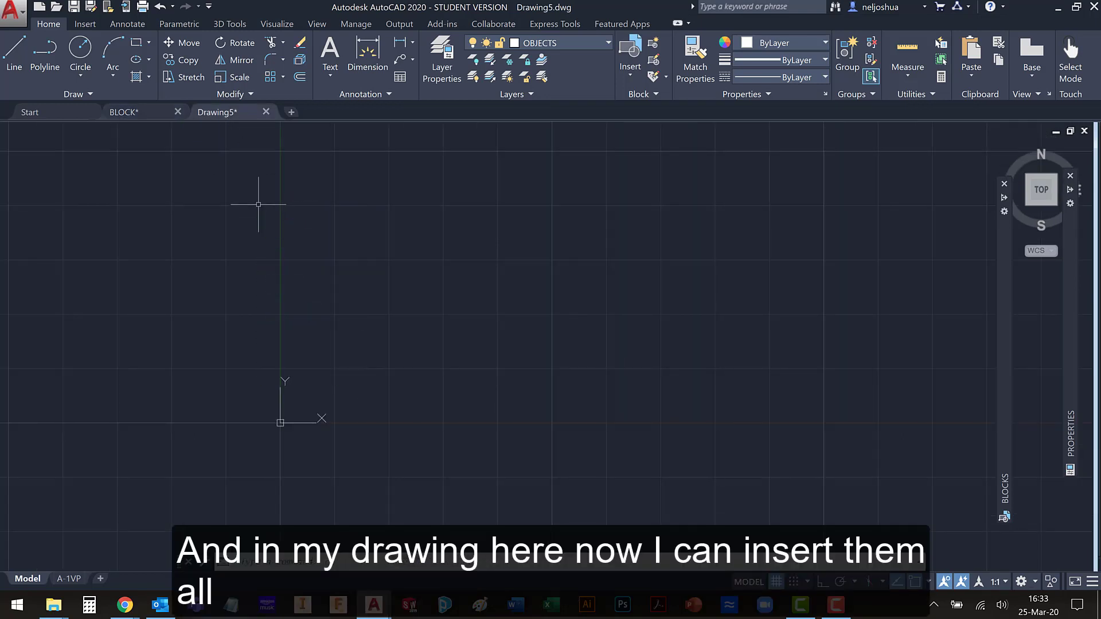
- Insert CON_PT.dwg from the SCHEM_BLOCKS folder as a block and place it above the origin, close to the Y axis
{"action": "middle_click_drag", "start_coordinate": [270, 298], "coordinate": [397, 272]}
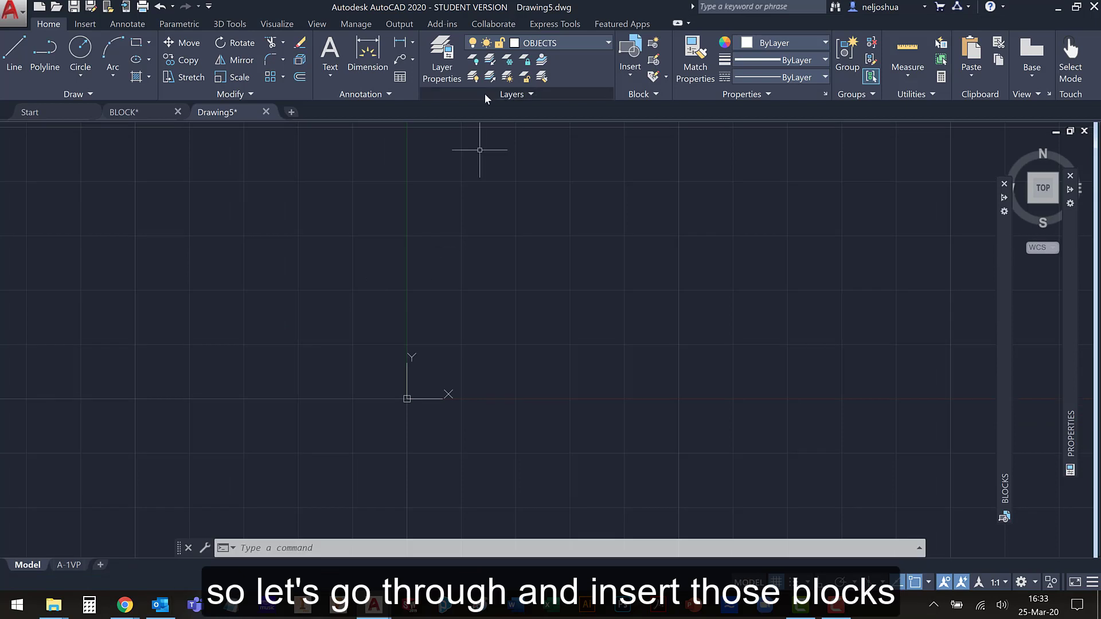
{"action": "left_click", "coordinate": [626, 75]}
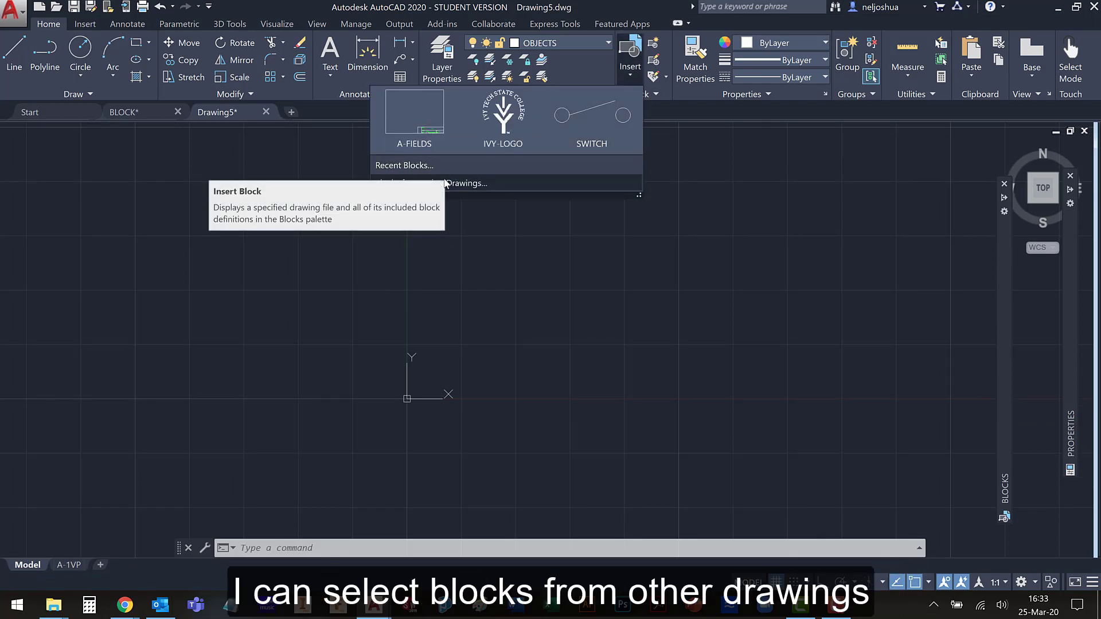
{"action": "left_click", "coordinate": [464, 183]}
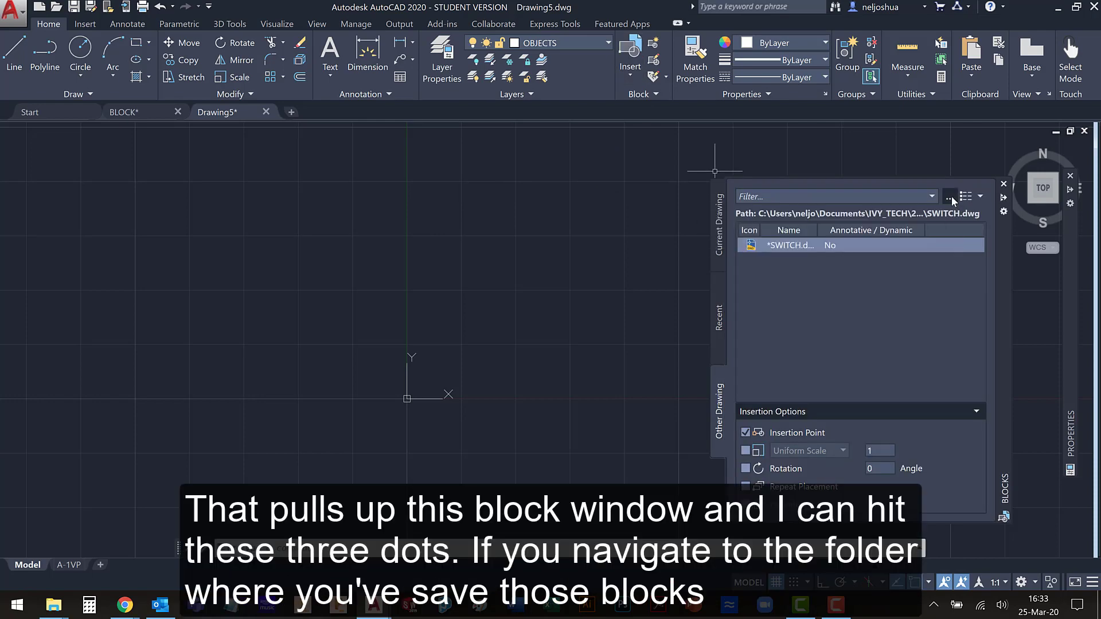
{"action": "left_click", "coordinate": [951, 196]}
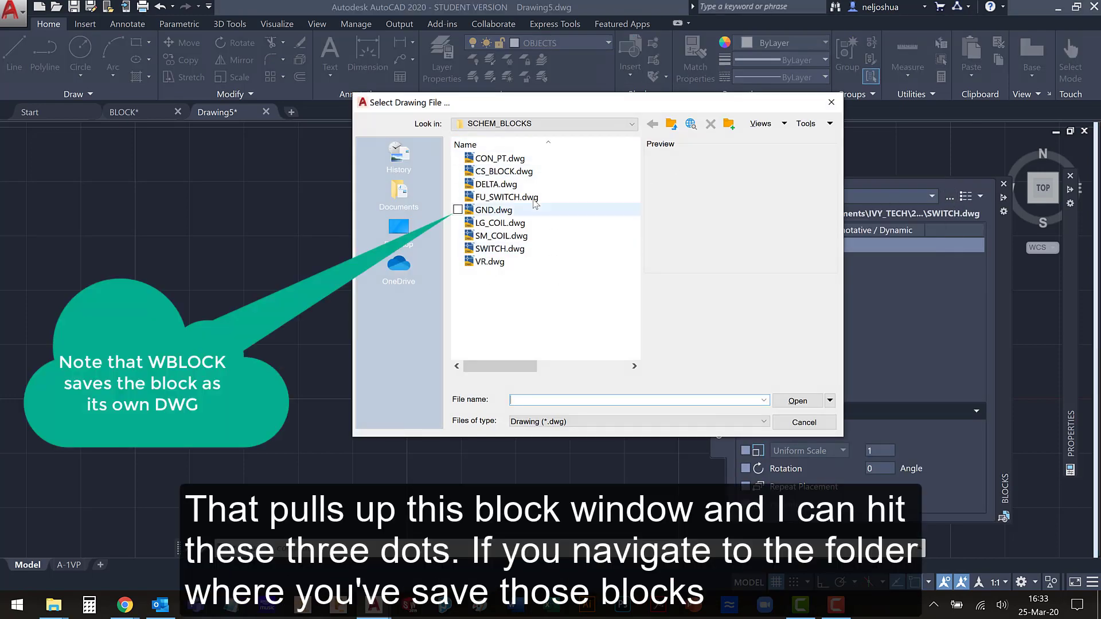
{"action": "left_click", "coordinate": [520, 162]}
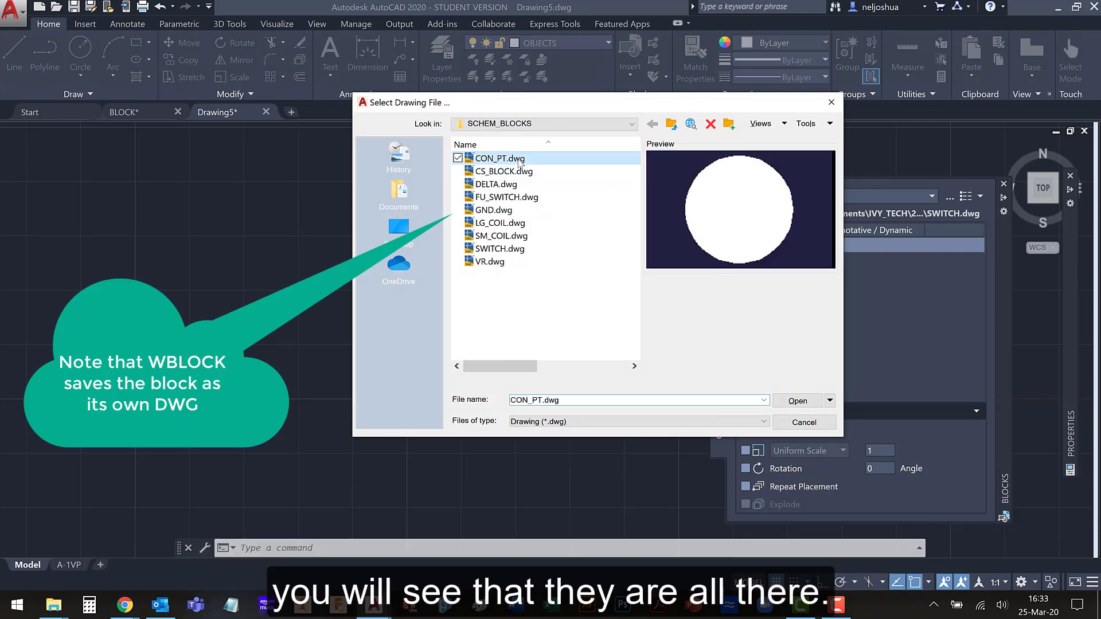
{"action": "left_click", "coordinate": [797, 401]}
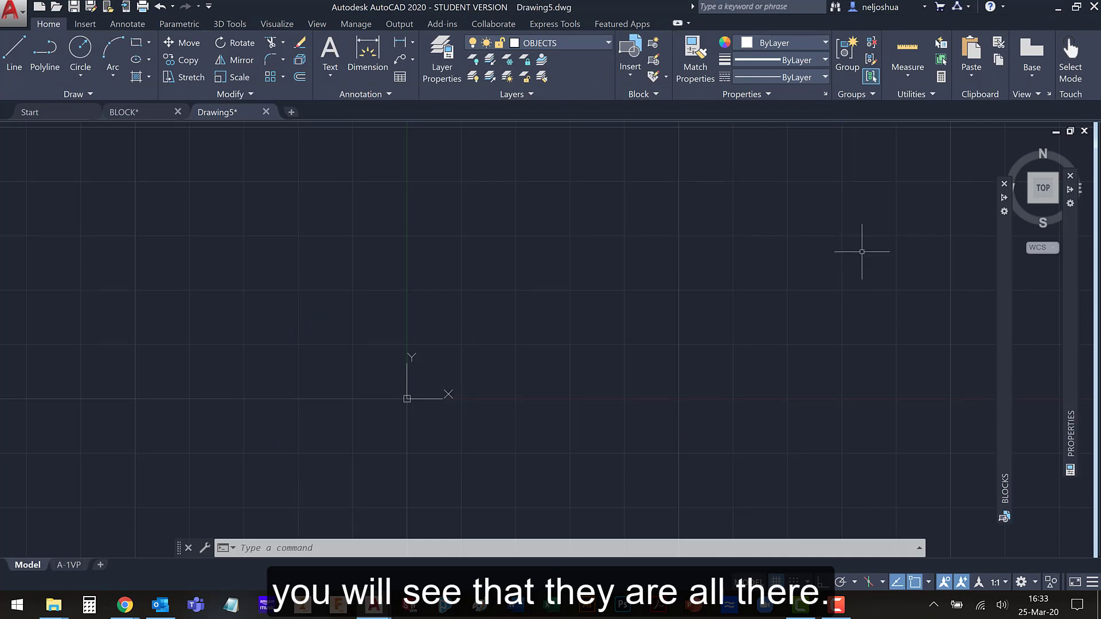
{"action": "mouse_move", "coordinate": [1004, 241]}
{"action": "left_click", "coordinate": [812, 246]}
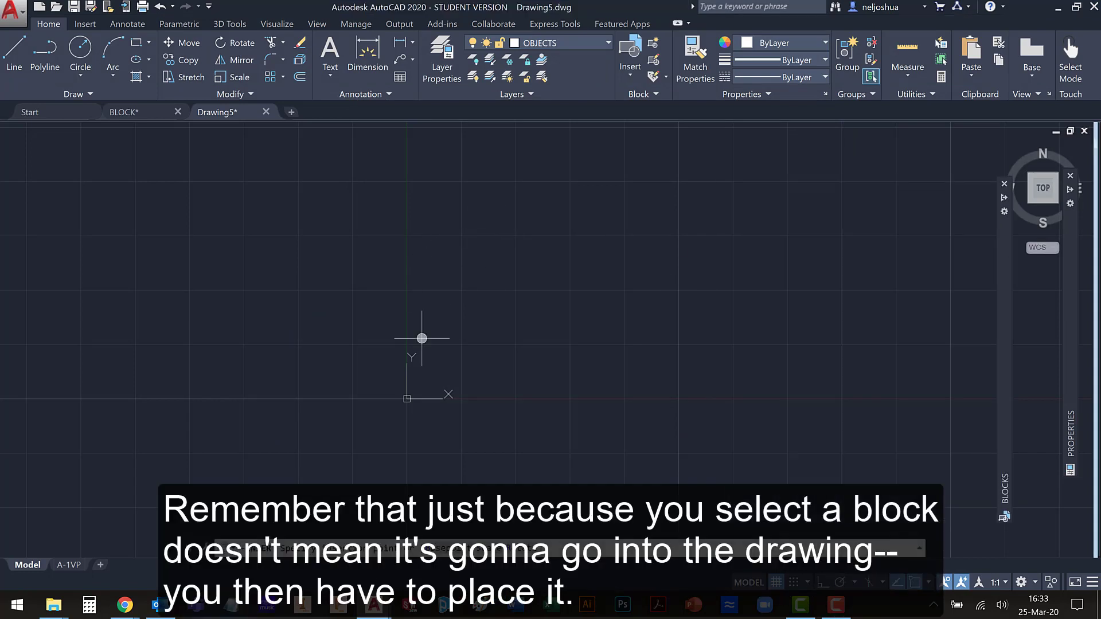
{"action": "left_click", "coordinate": [410, 232]}
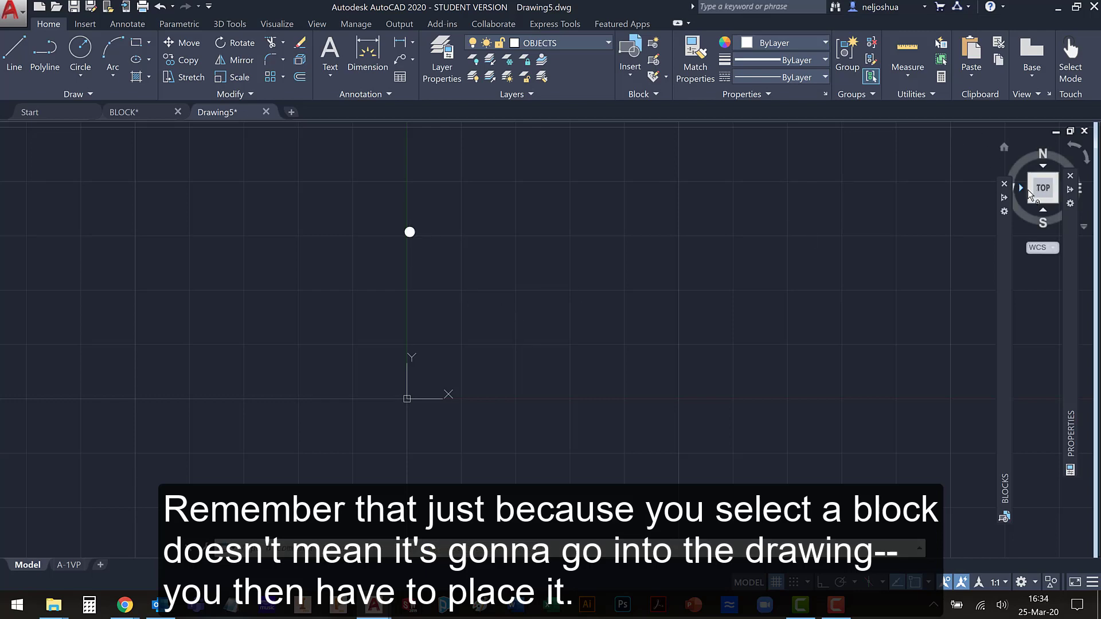
{"action": "mouse_move", "coordinate": [1008, 206]}
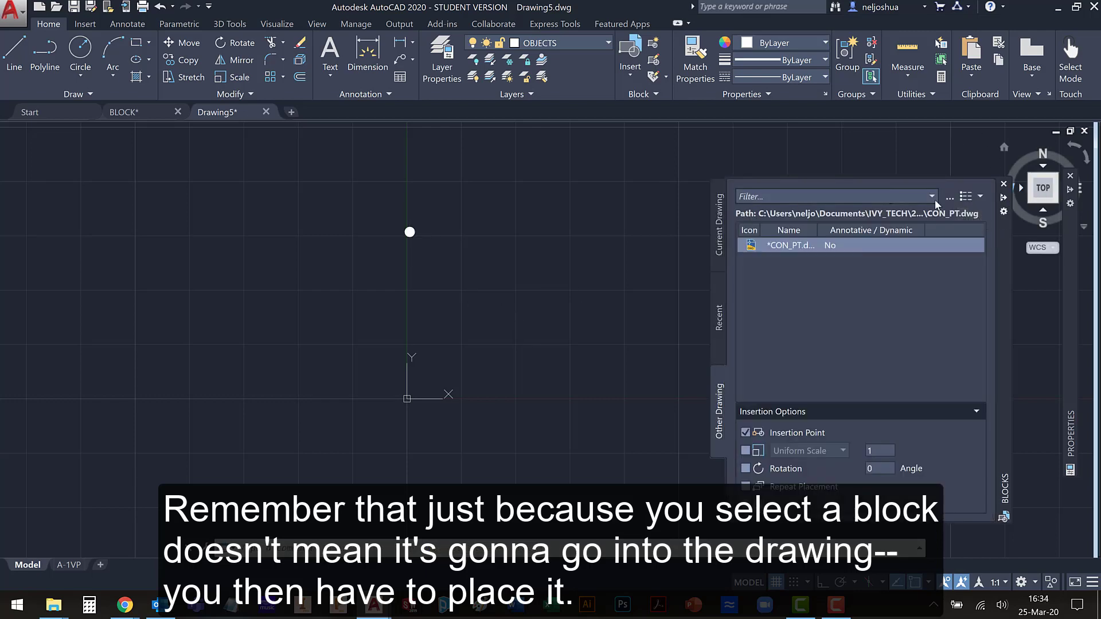
- Insert CS_BLOCK.dwg from the SCHEM_BLOCKS folder, place it just below the connection point and set its component number to CS1
{"action": "left_click", "coordinate": [947, 197]}
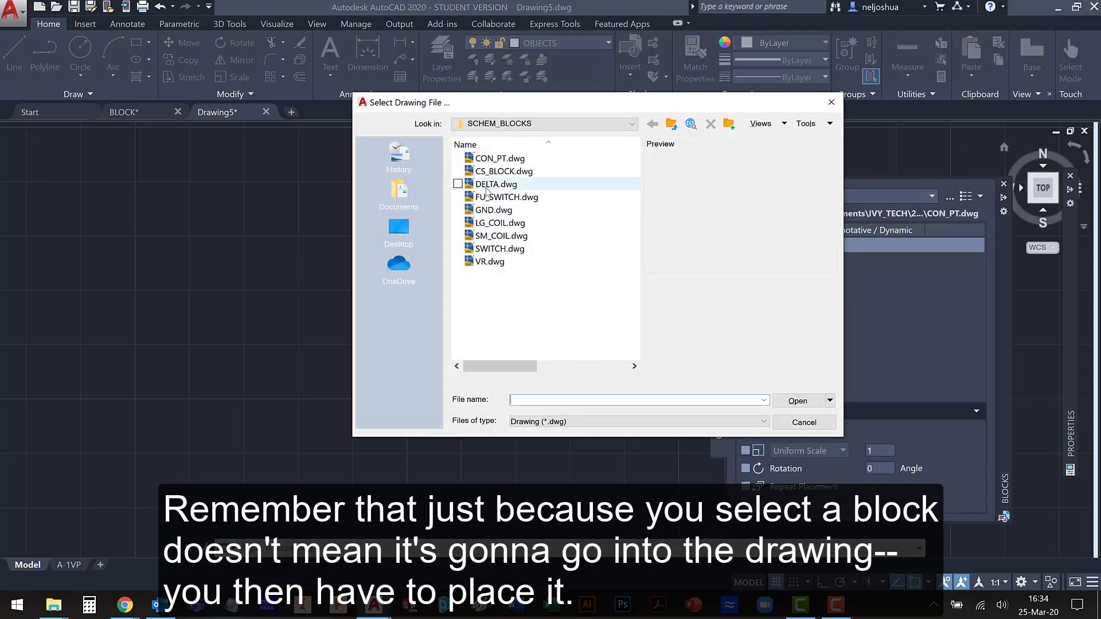
{"action": "left_click", "coordinate": [486, 174]}
{"action": "left_click", "coordinate": [799, 399]}
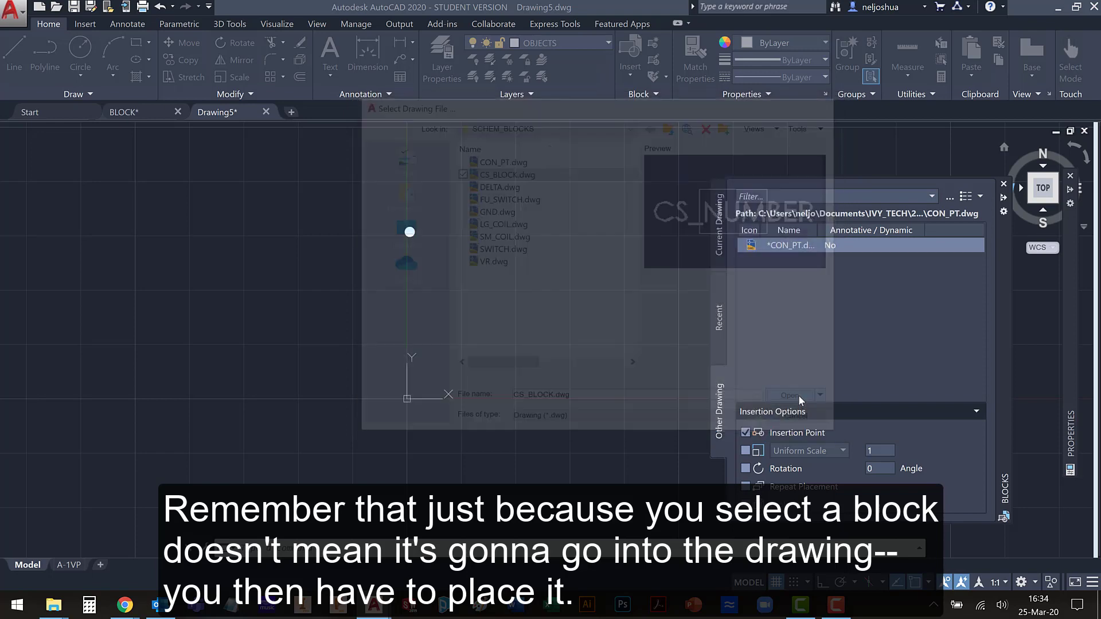
{"action": "left_click", "coordinate": [787, 245]}
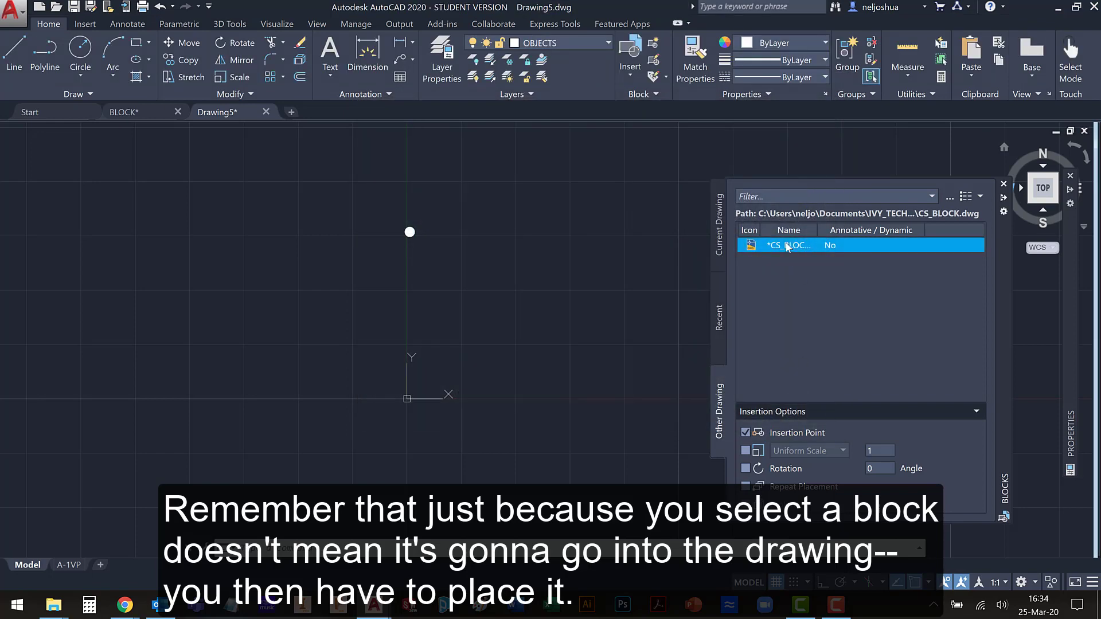
{"action": "left_click", "coordinate": [787, 247]}
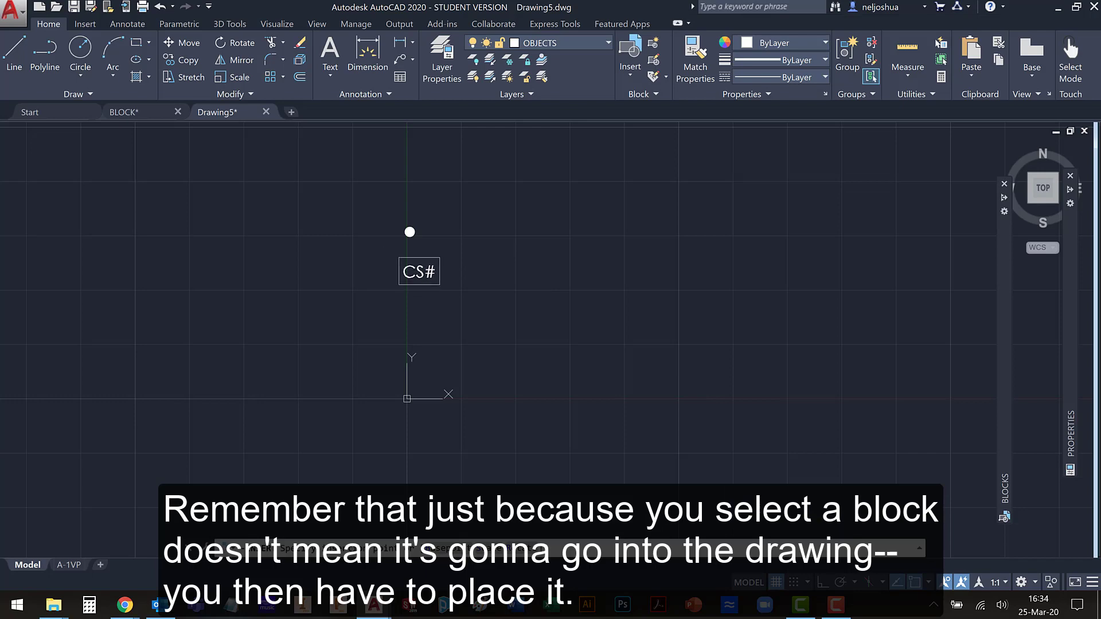
{"action": "left_click", "coordinate": [433, 342]}
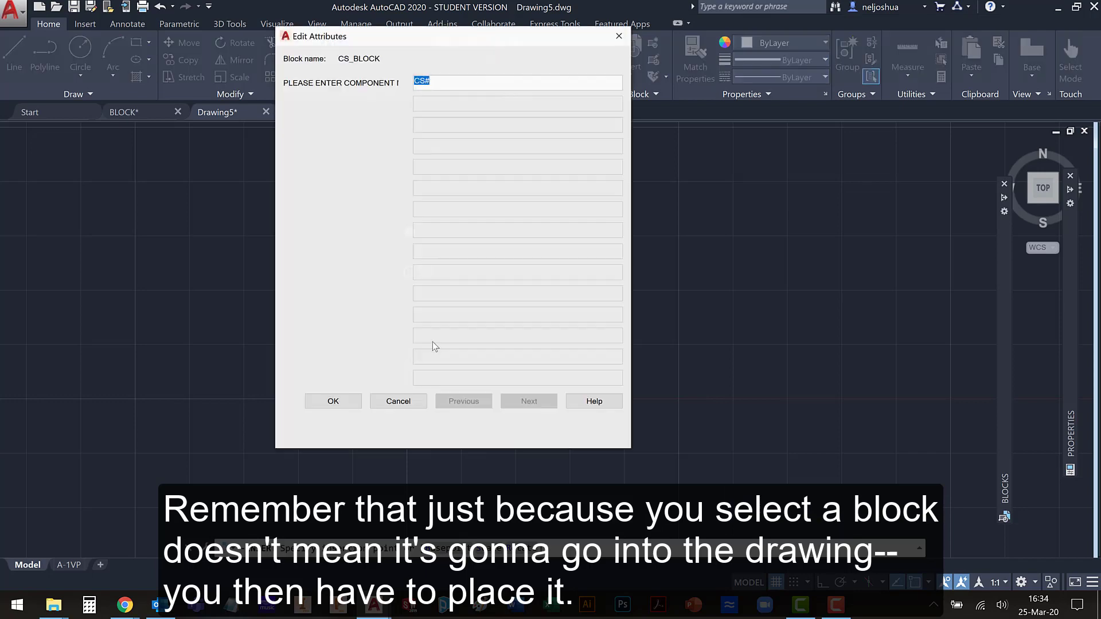
{"action": "double_click", "coordinate": [443, 83]}
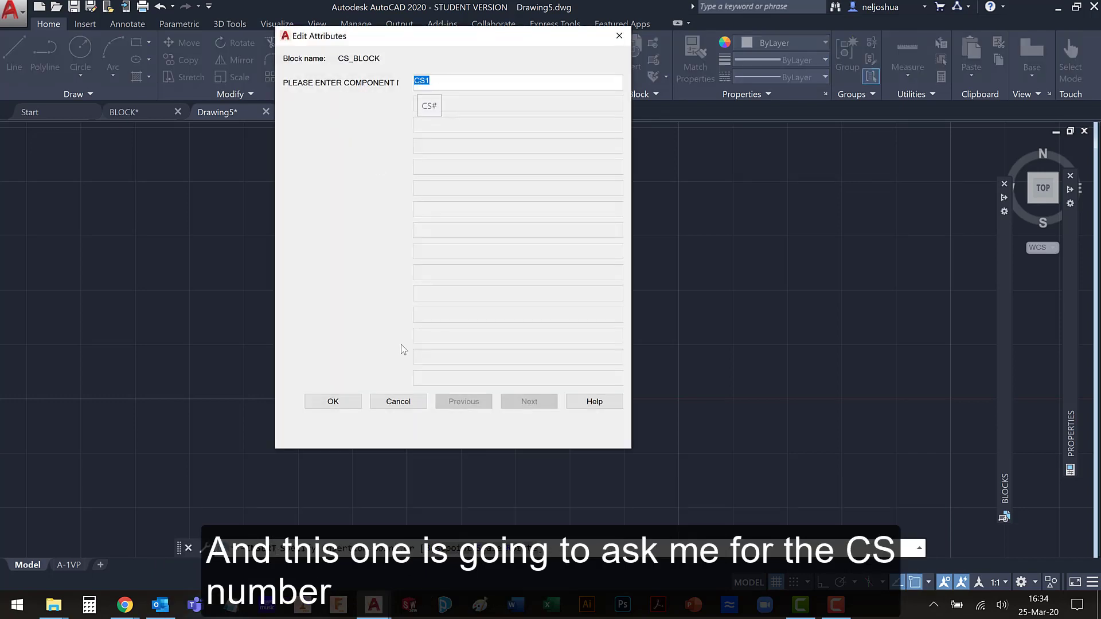
{"action": "left_click", "coordinate": [333, 402]}
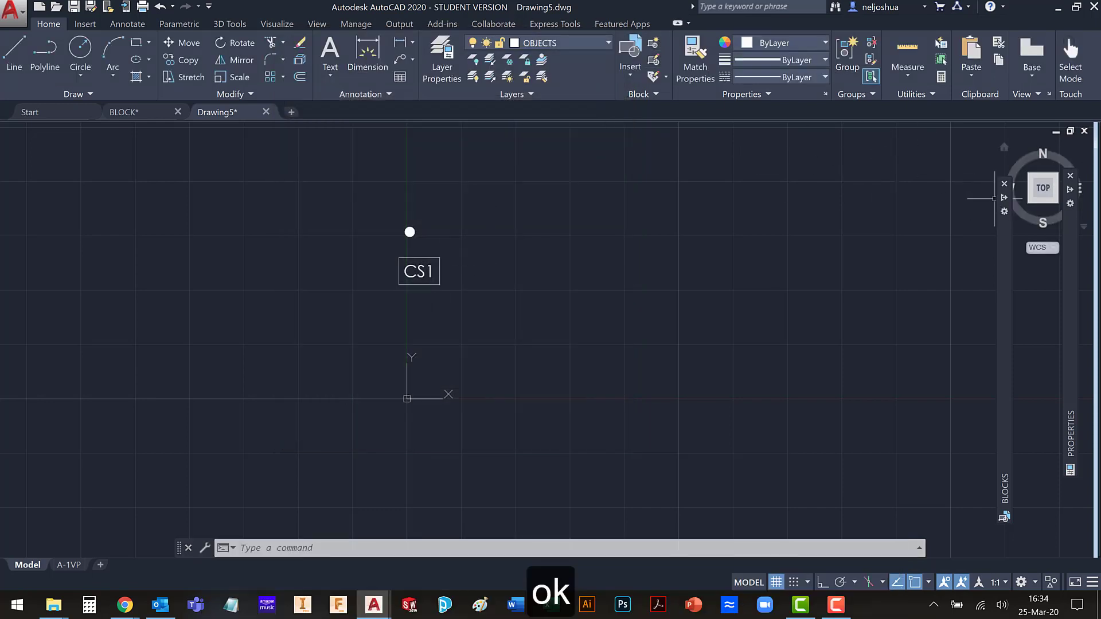
- Insert DELTA.dwg from the SCHEM_BLOCKS folder as a block and place it up and to the right of the connection point
{"action": "mouse_move", "coordinate": [1007, 221]}
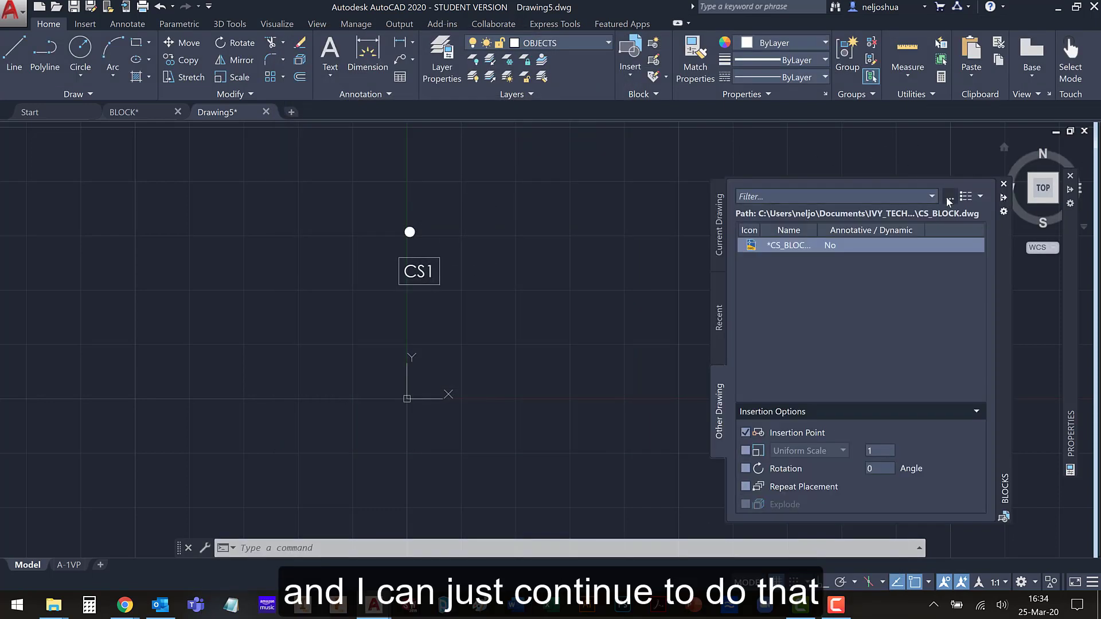
{"action": "left_click", "coordinate": [945, 198]}
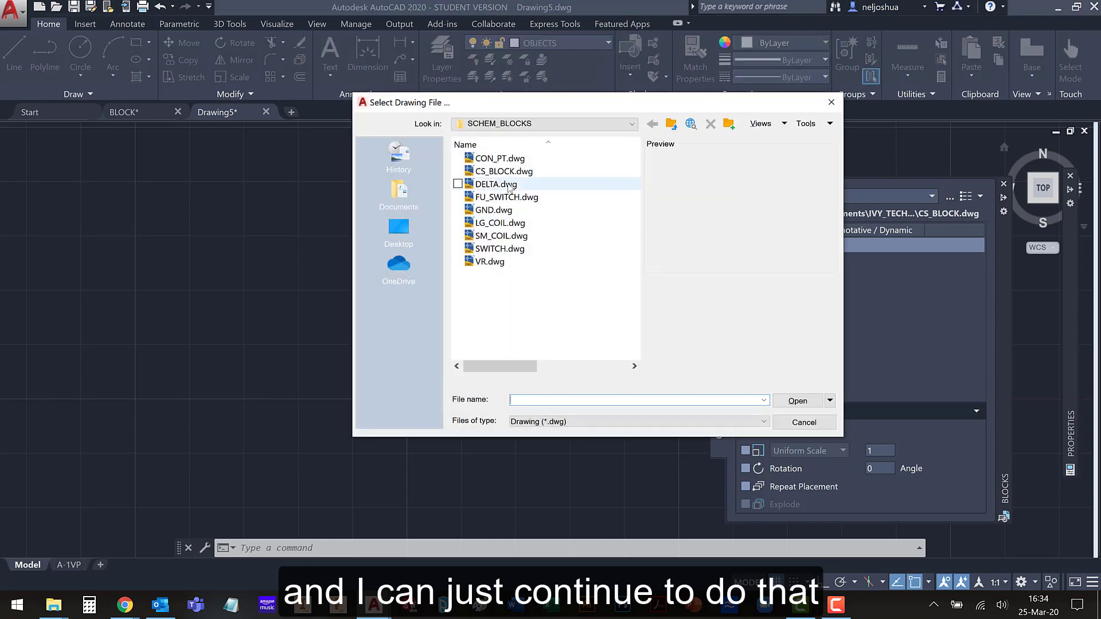
{"action": "left_click", "coordinate": [496, 184]}
{"action": "left_click", "coordinate": [796, 405]}
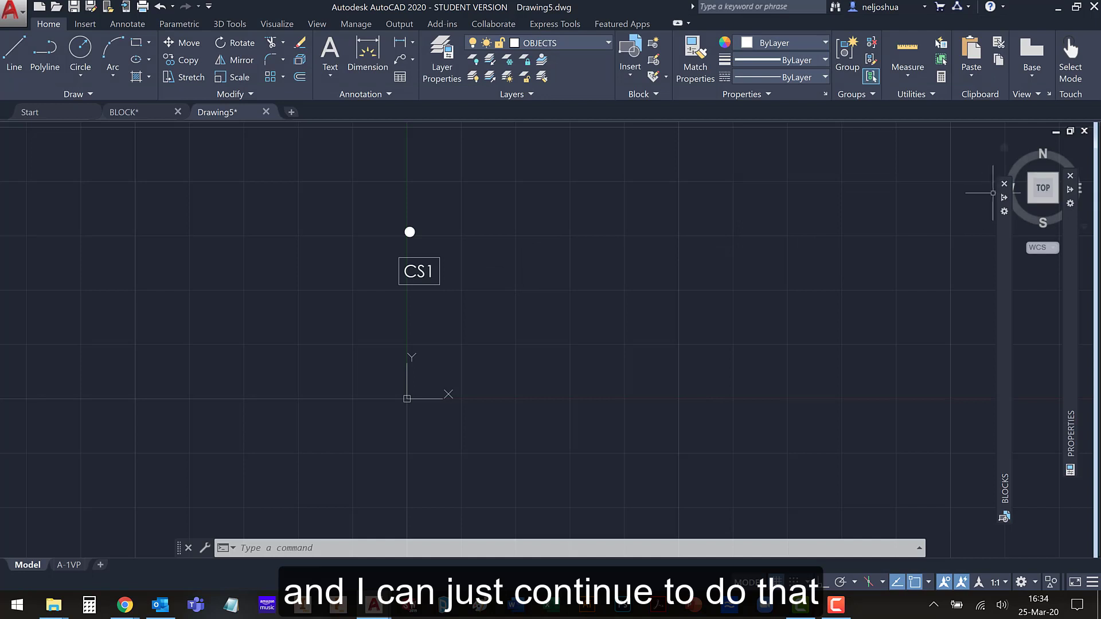
{"action": "mouse_move", "coordinate": [999, 204]}
{"action": "left_click", "coordinate": [788, 245]}
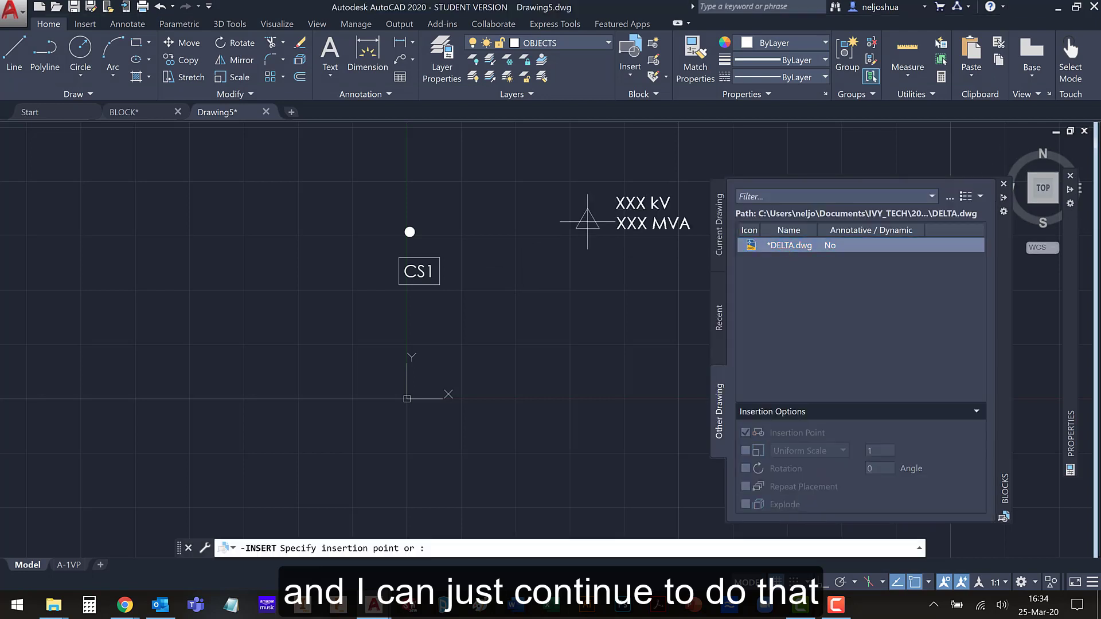
{"action": "left_click", "coordinate": [571, 235]}
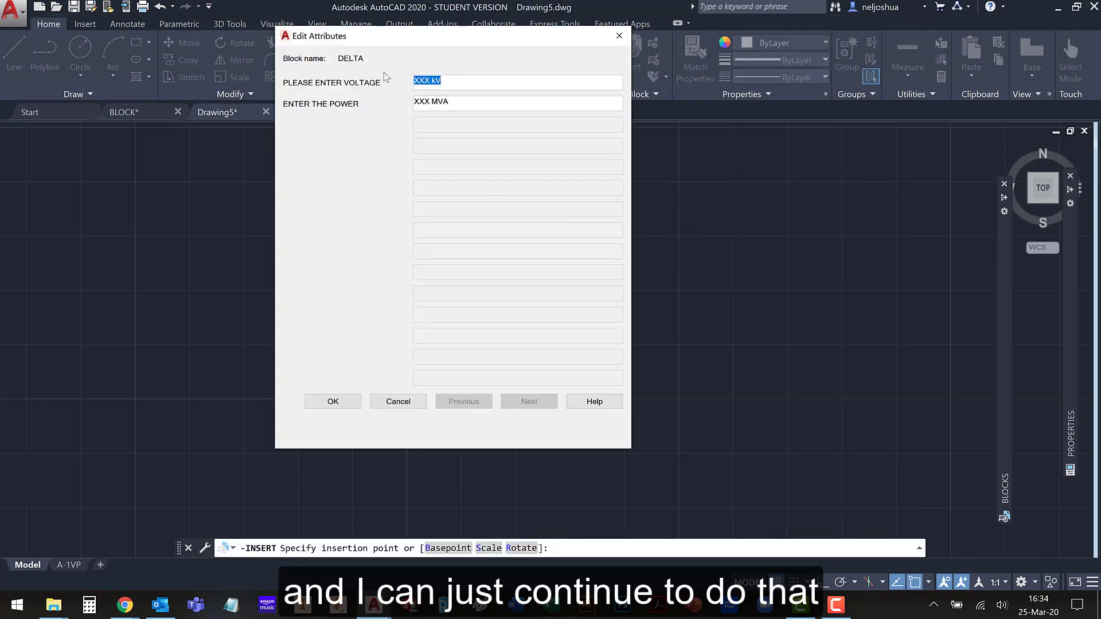
- Set the delta block's voltage to 100 kV and its power to 30 MVA
{"action": "left_click", "coordinate": [427, 84]}
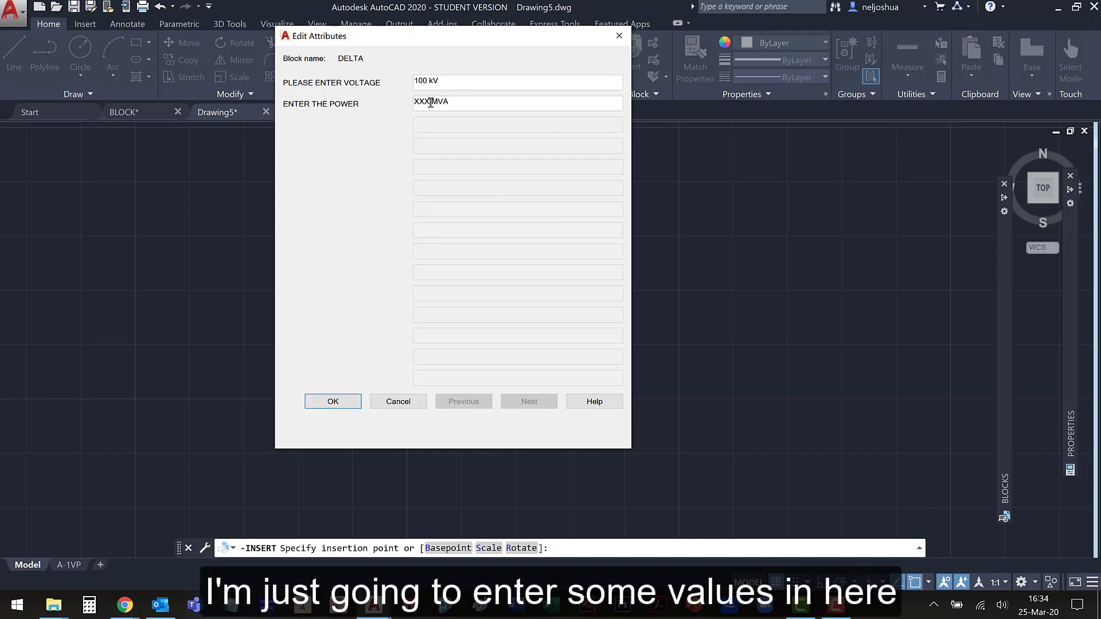
{"action": "left_click_drag", "start_coordinate": [431, 103], "coordinate": [402, 102]}
{"action": "type", "text": "30"}
{"action": "left_click", "coordinate": [333, 403]}
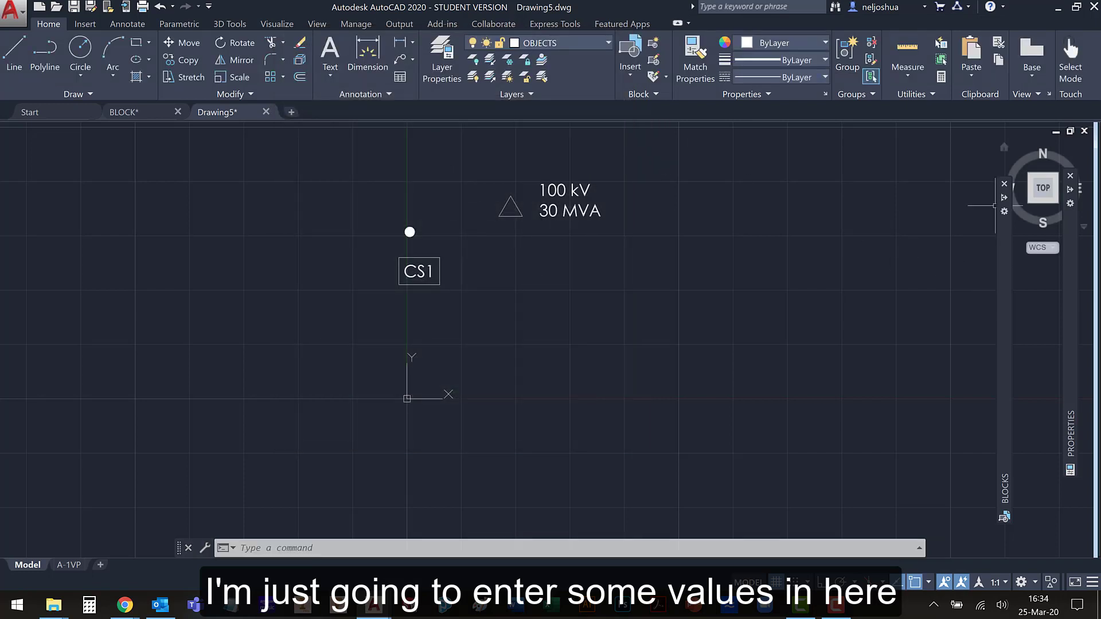
- Insert FU_SWITCH.dwg from the SCHEM_BLOCKS folder, place it below the delta symbol and set its switch number to MAIN1
{"action": "mouse_move", "coordinate": [1006, 225]}
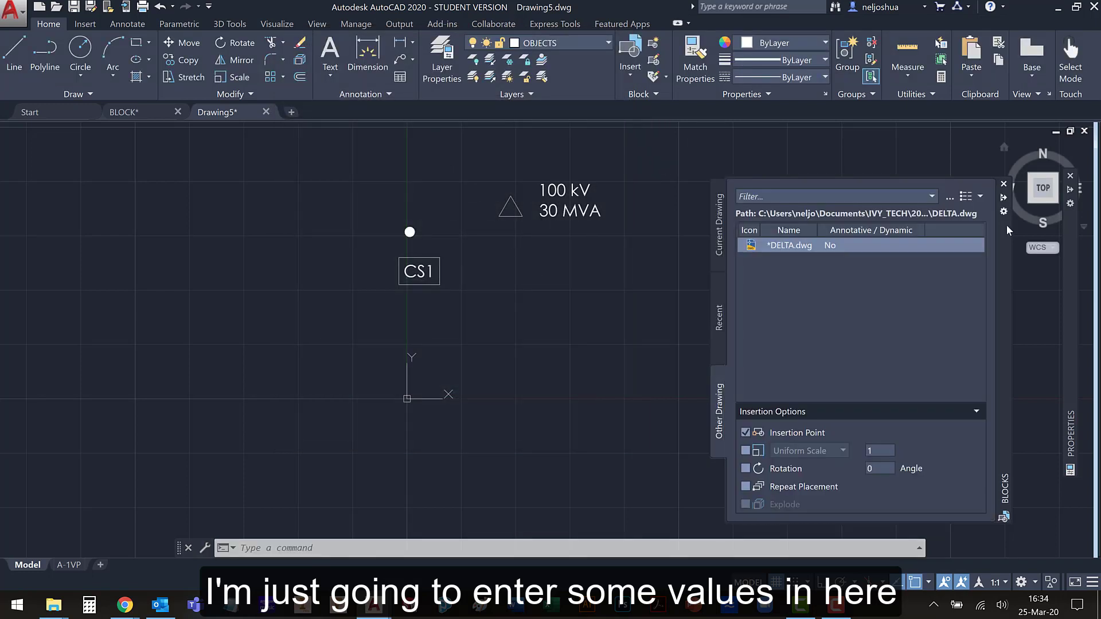
{"action": "left_click", "coordinate": [950, 197]}
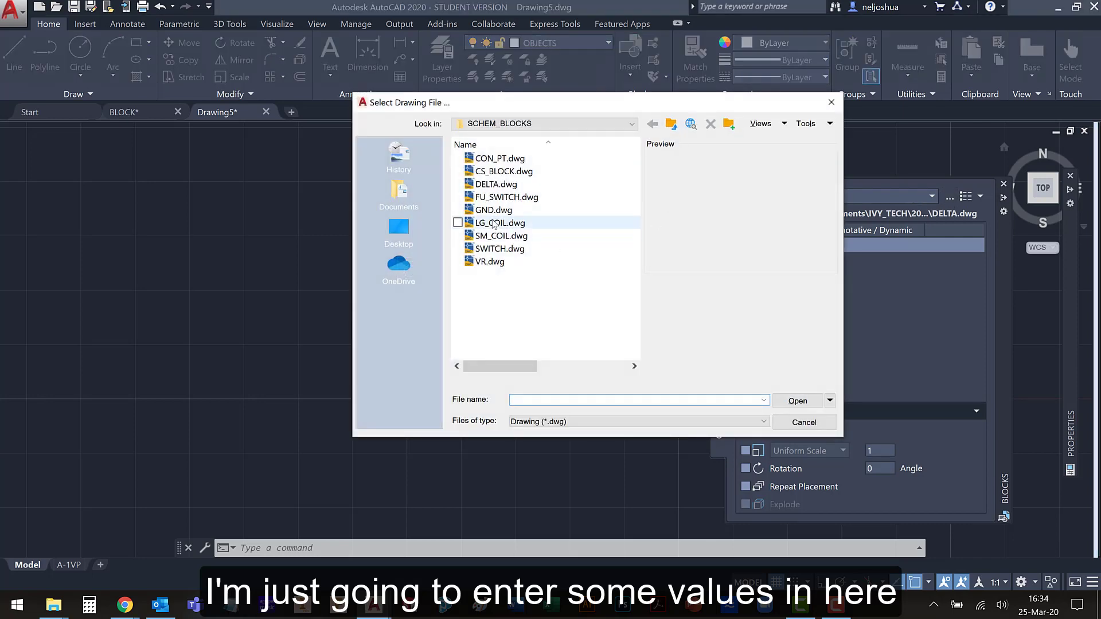
{"action": "left_click", "coordinate": [496, 198]}
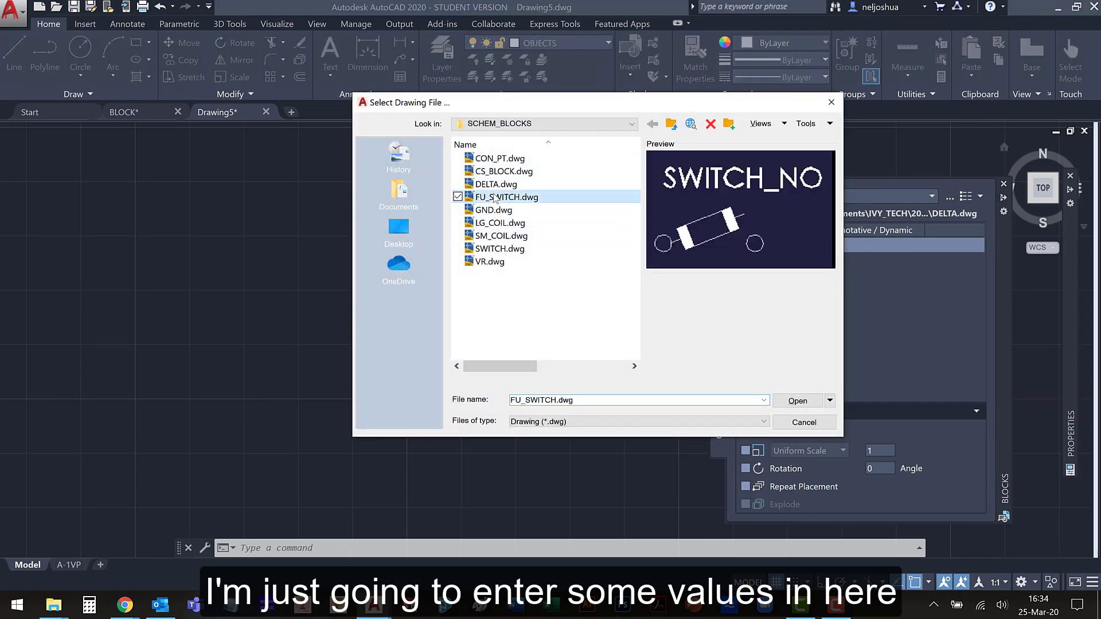
{"action": "left_click", "coordinate": [798, 401]}
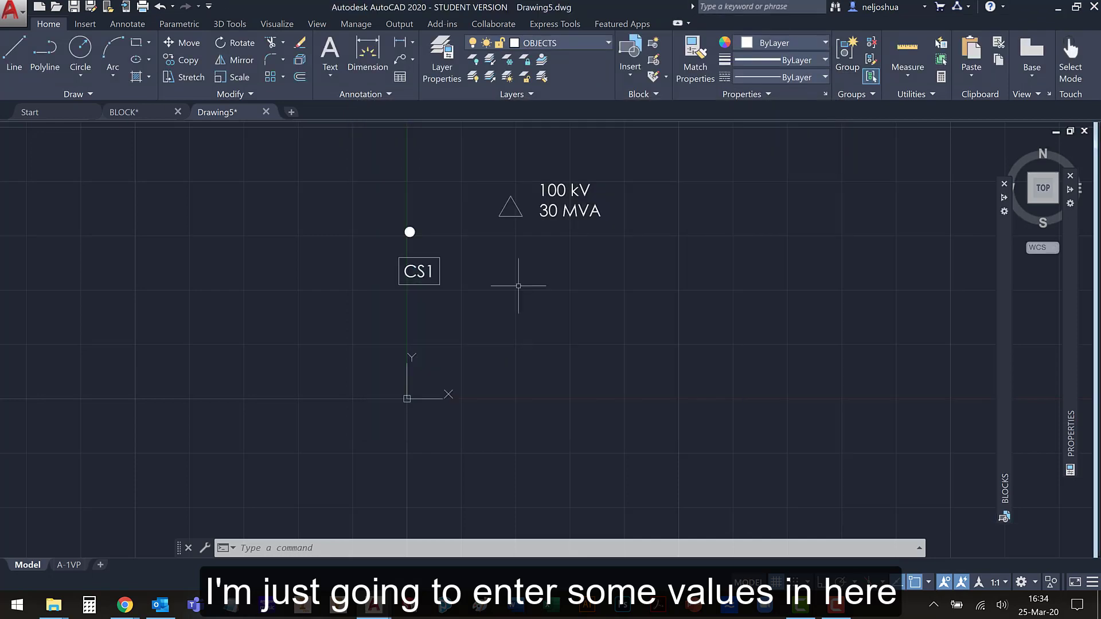
{"action": "mouse_move", "coordinate": [1001, 222]}
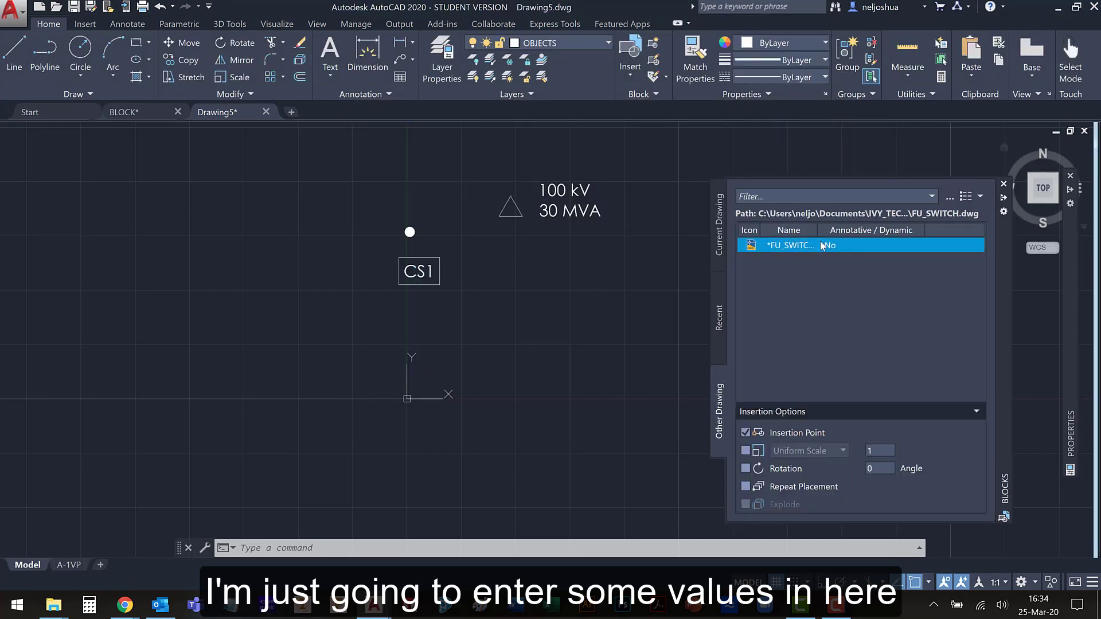
{"action": "left_click", "coordinate": [824, 245]}
{"action": "left_click", "coordinate": [520, 289]}
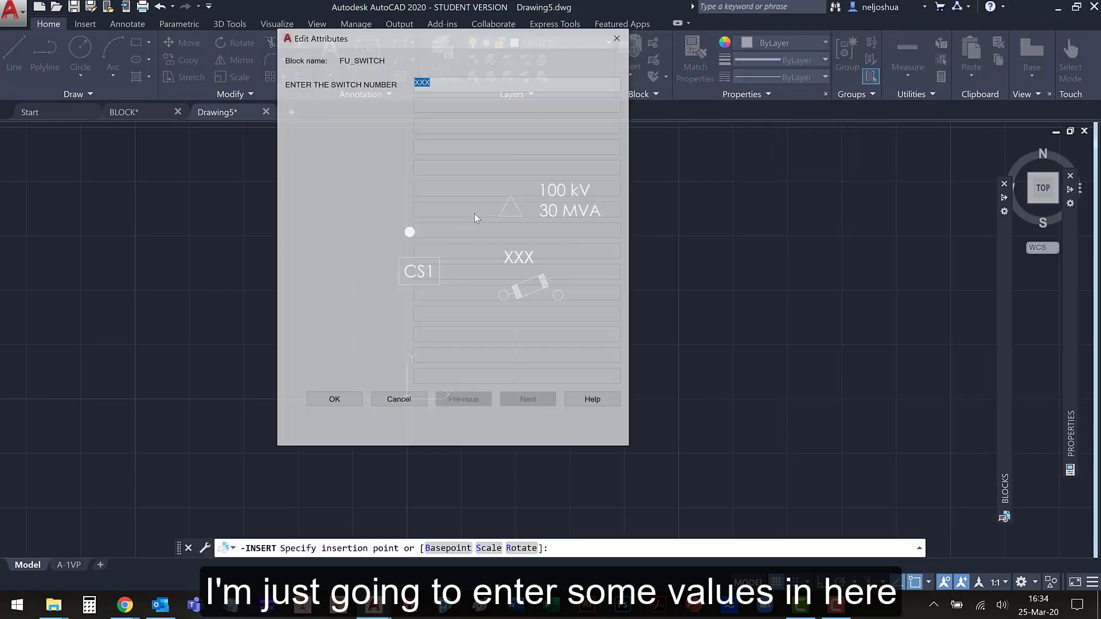
{"action": "type", "text": "MAIN1"}
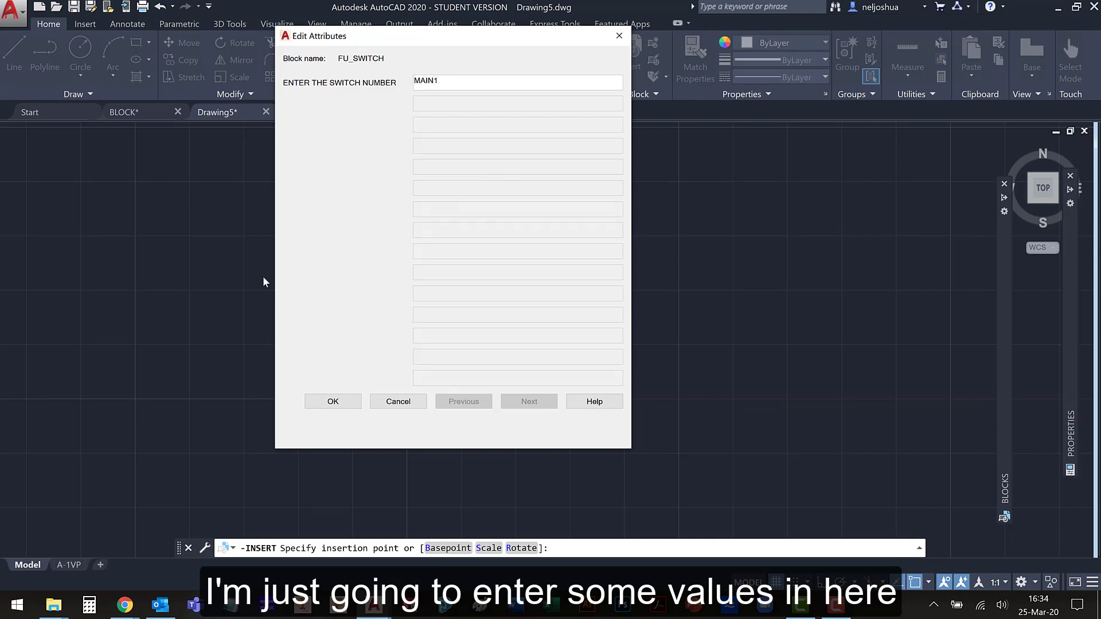
{"action": "left_click", "coordinate": [330, 407]}
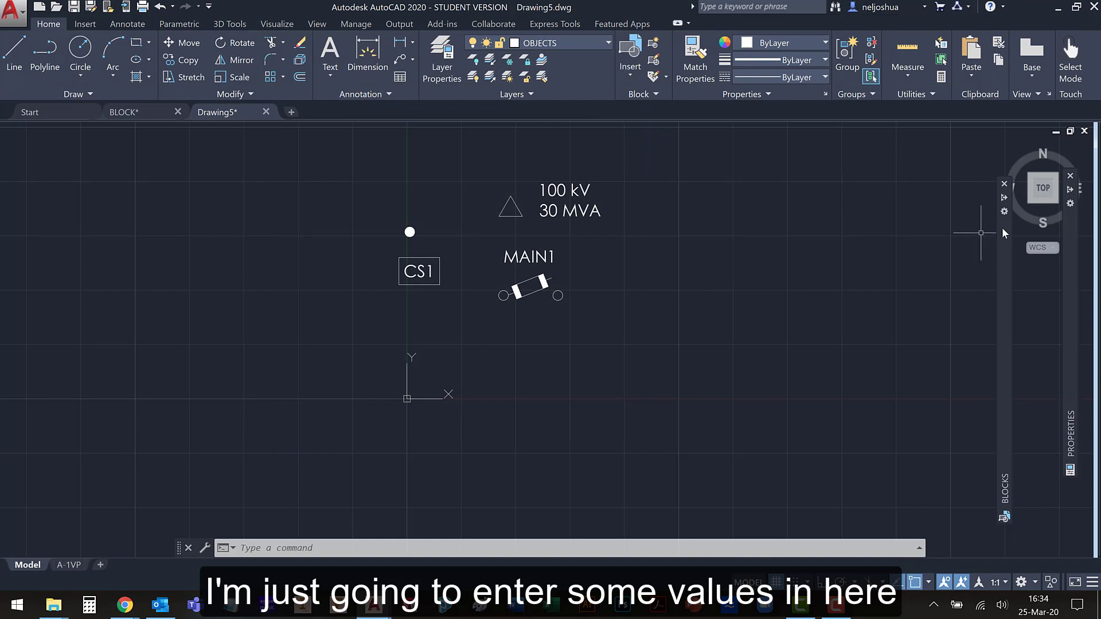
- Insert another CS_BLOCK from the current drawing's blocks to the right of the delta symbol, with component number CS2
{"action": "mouse_move", "coordinate": [1002, 221]}
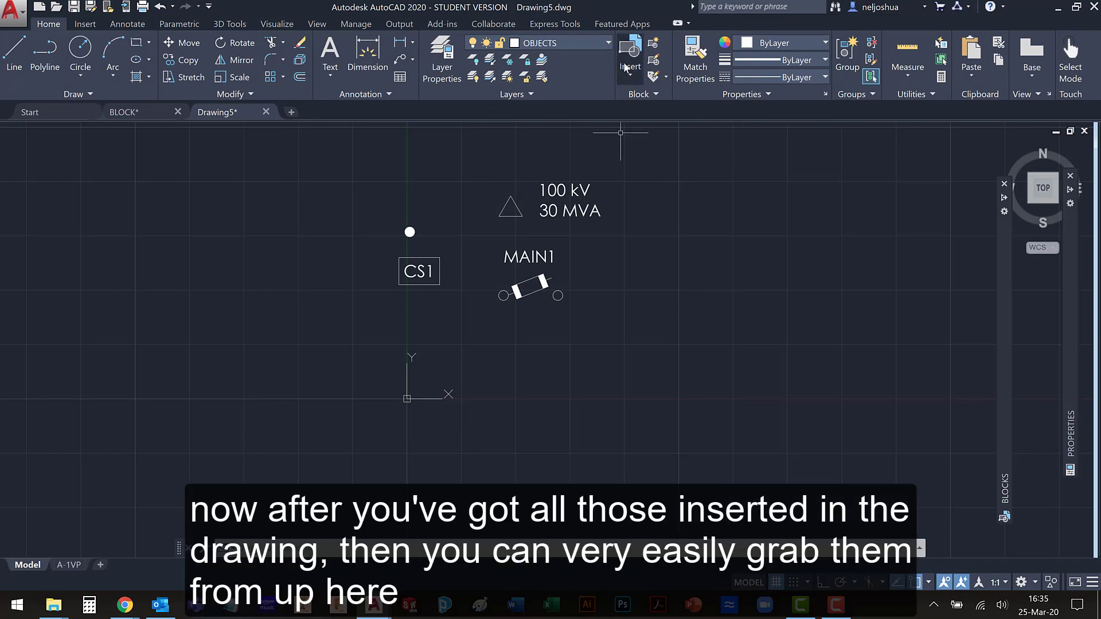
{"action": "left_click", "coordinate": [625, 68]}
{"action": "left_click", "coordinate": [606, 128]}
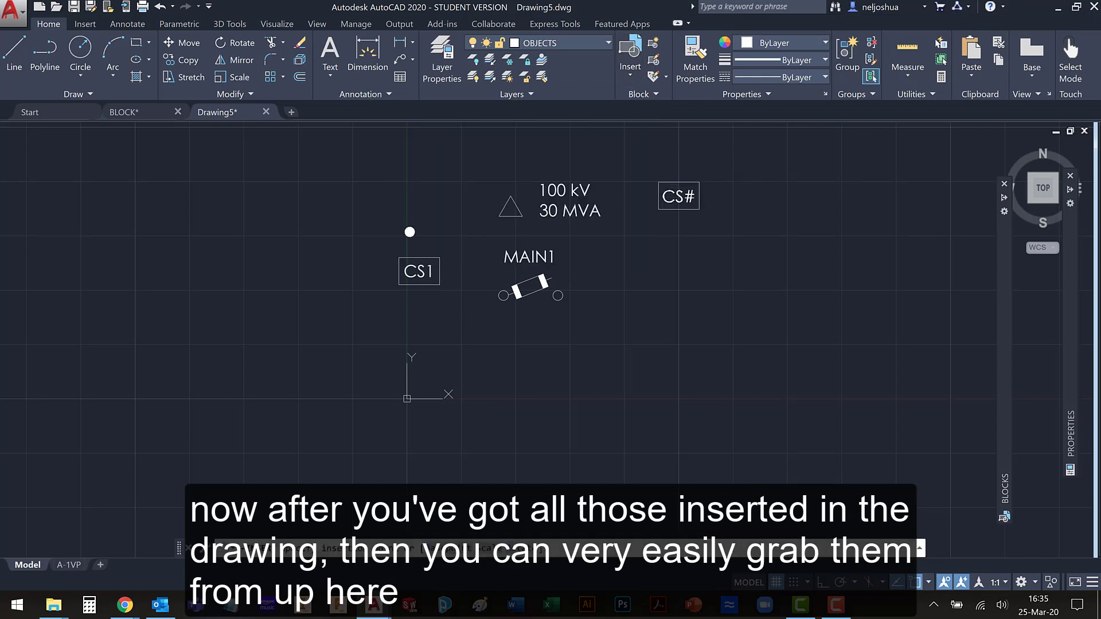
{"action": "left_click", "coordinate": [679, 197]}
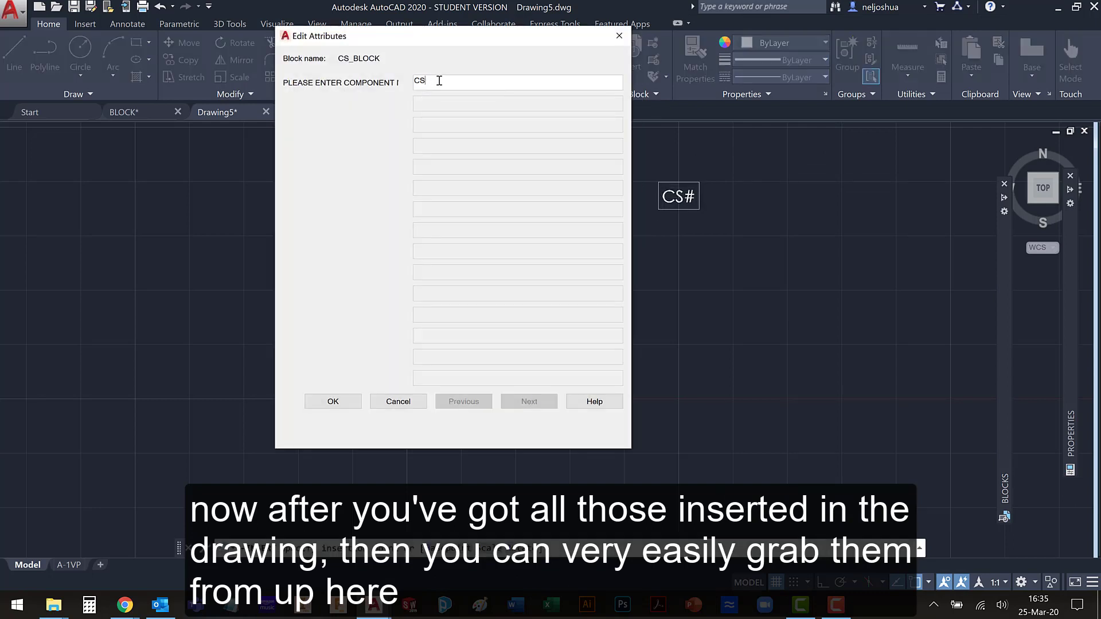
{"action": "type", "text": "1"}
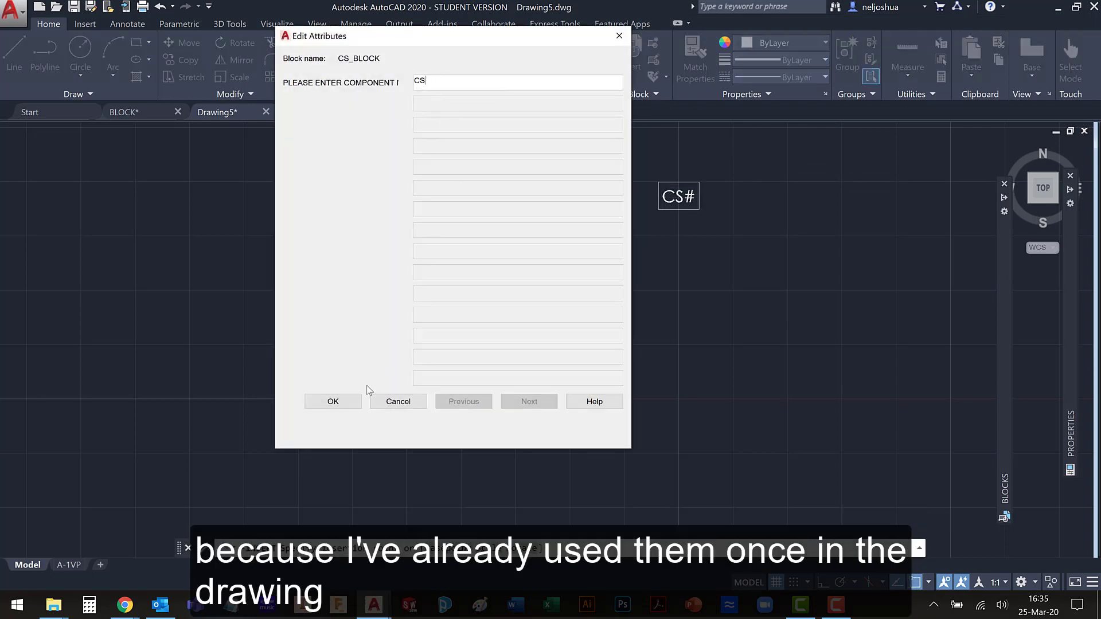
{"action": "type", "text": "2"}
{"action": "left_click", "coordinate": [333, 402]}
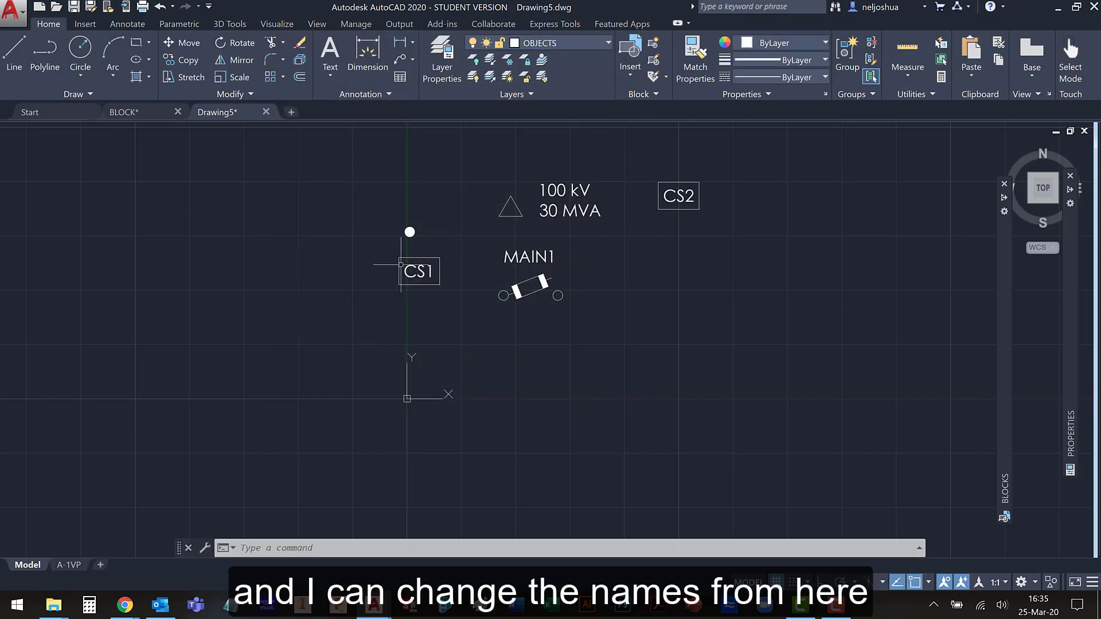
- Insert another FU_SWITCH from the current drawing's blocks below CS2, with switch number SUB1
{"action": "left_click", "coordinate": [623, 65]}
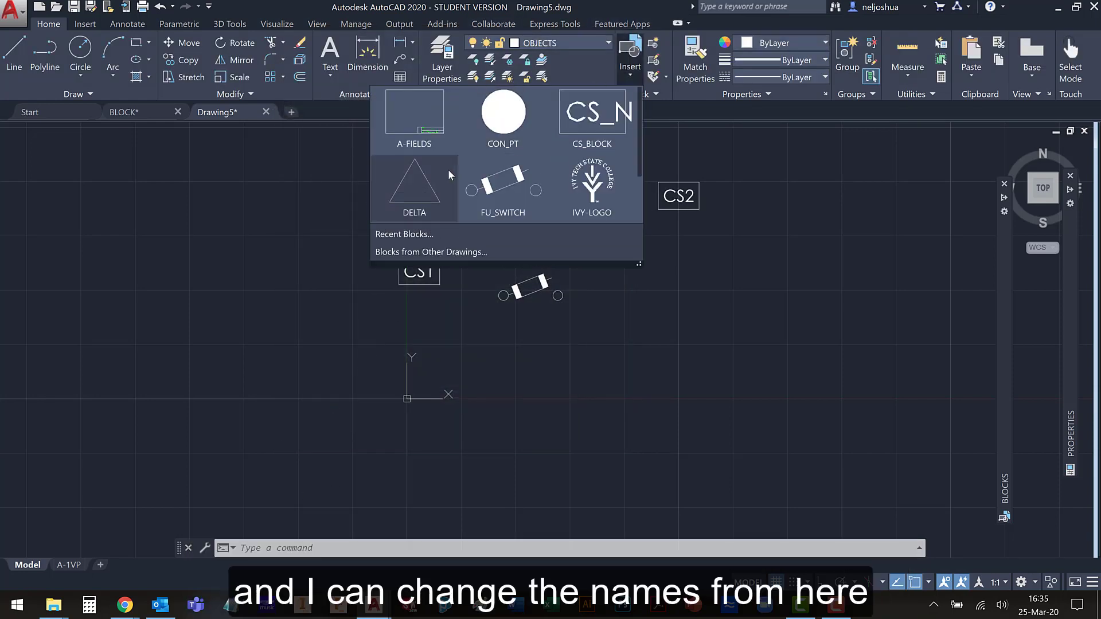
{"action": "left_click", "coordinate": [503, 189]}
{"action": "left_click", "coordinate": [658, 317]}
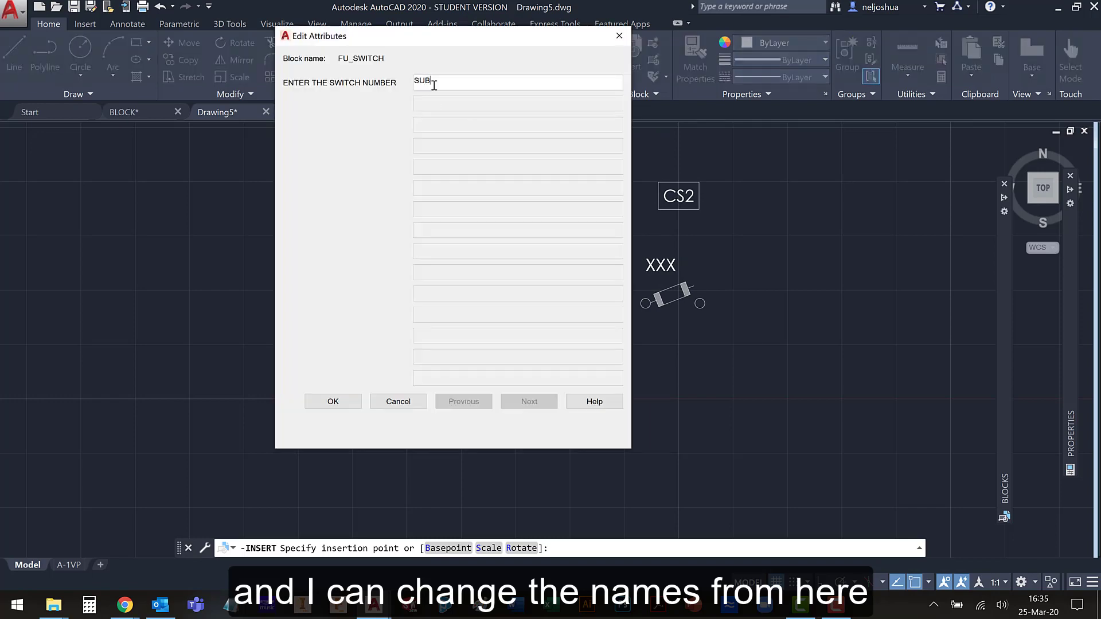
{"action": "left_click", "coordinate": [351, 400]}
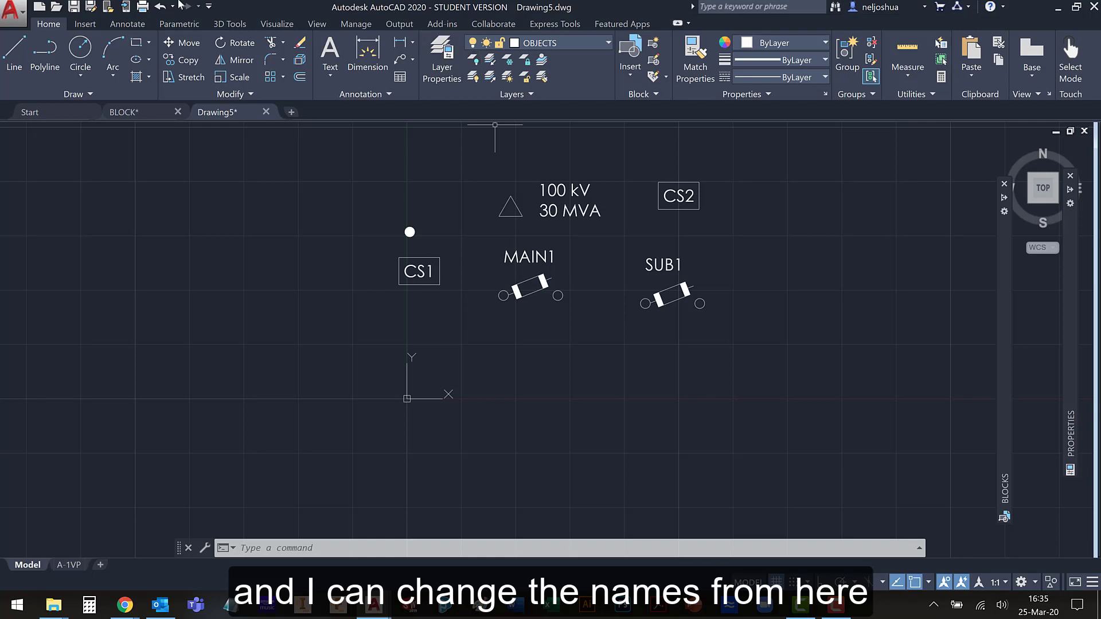
- Draw a wire line from the right terminal circle of switch MAIN1 to the left terminal circle of switch SUB1
{"action": "left_click", "coordinate": [15, 55]}
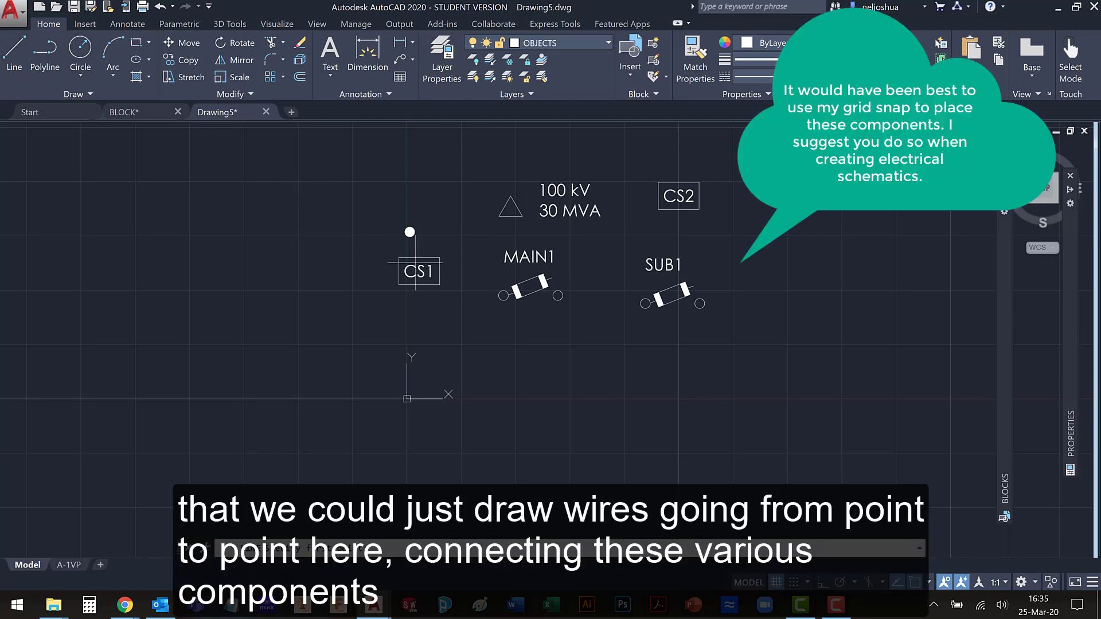
{"action": "left_click", "coordinate": [557, 295]}
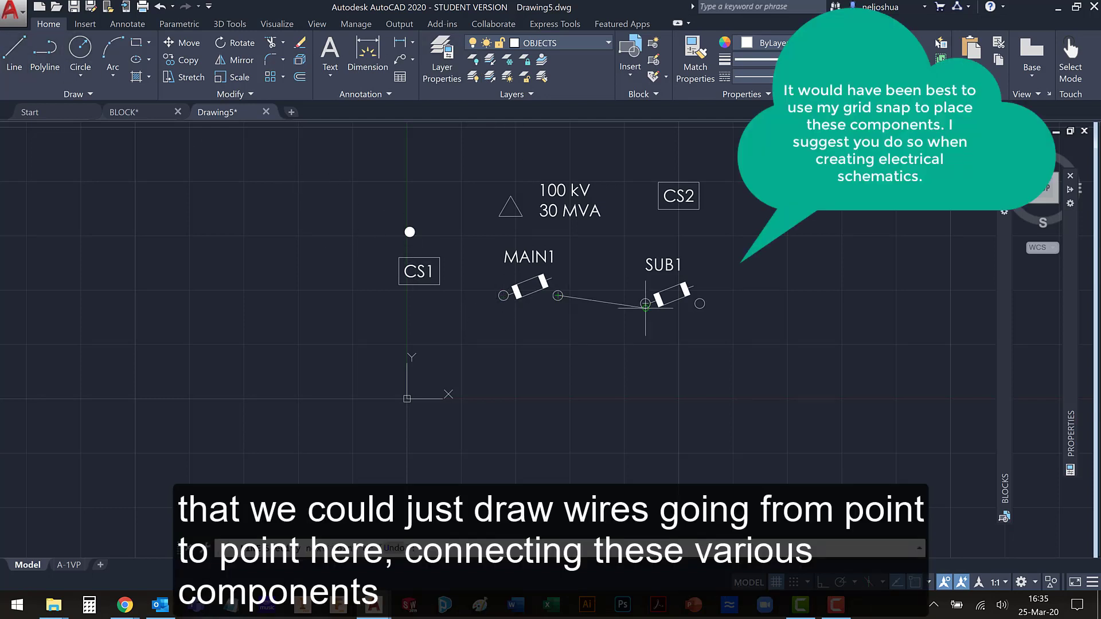
{"action": "left_click", "coordinate": [645, 304]}
{"action": "key", "text": "Escape"}
- Draw a wire line from the right edge of the CS1 box to the left terminal circle of switch MAIN1
{"action": "key", "text": "space"}
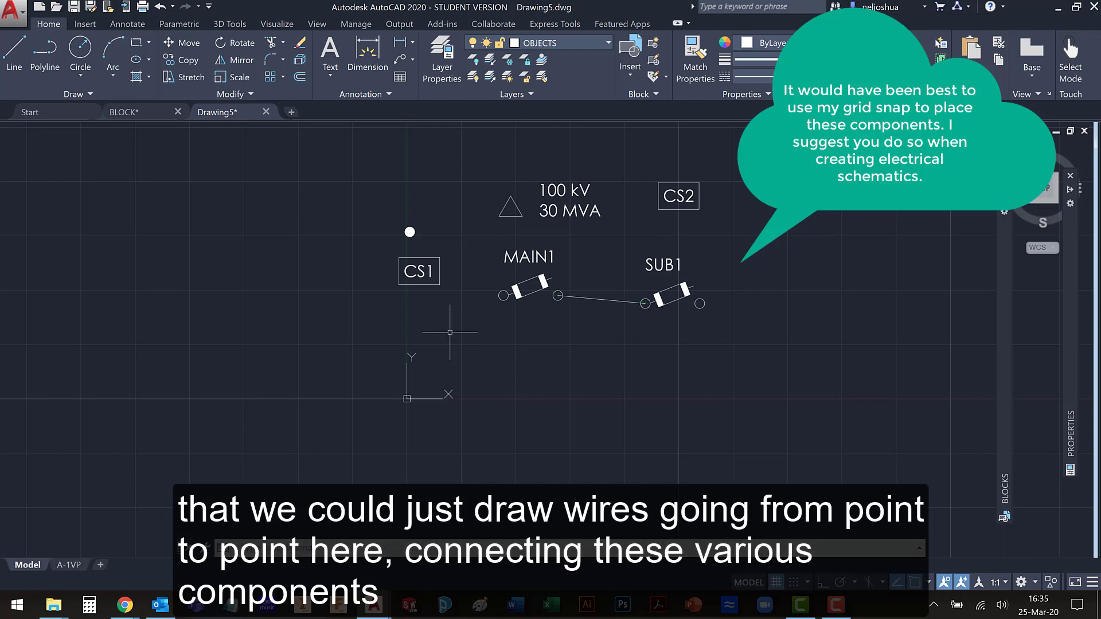
{"action": "left_click", "coordinate": [442, 274]}
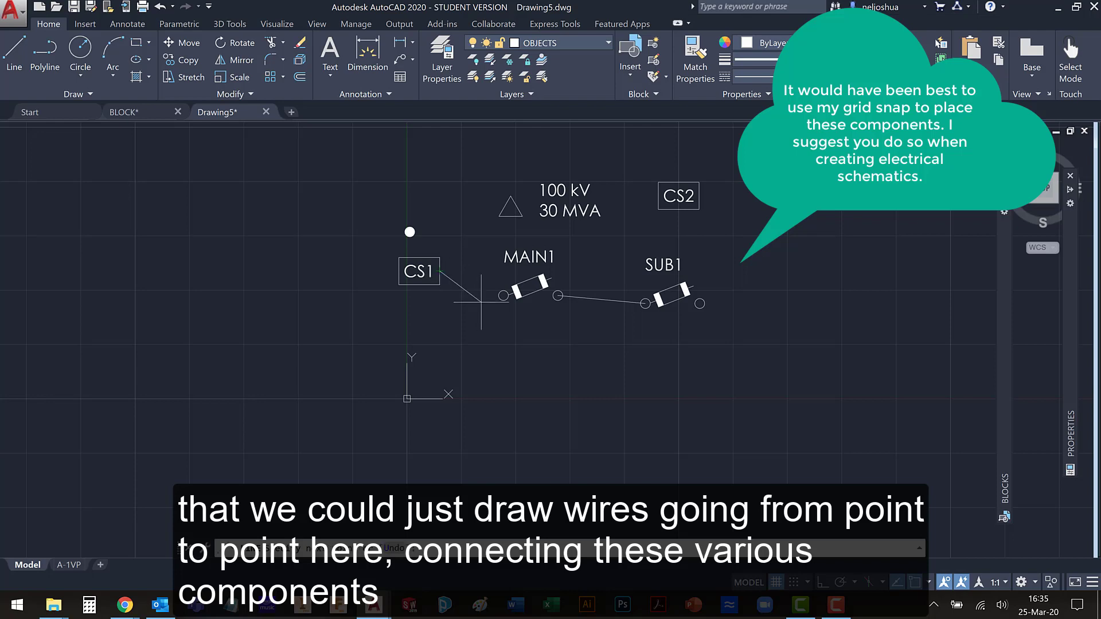
{"action": "left_click", "coordinate": [503, 296]}
{"action": "key", "text": "Escape"}
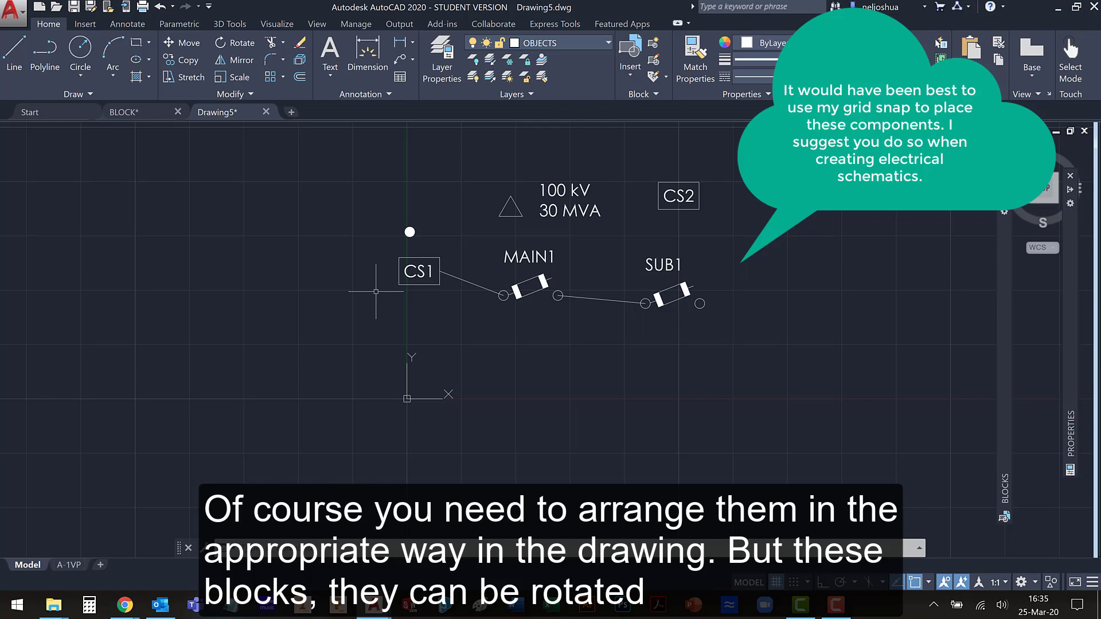
- Rotate the delta block by 90 degrees about a base point at the centre of its triangle
{"action": "type", "text": "RO"}
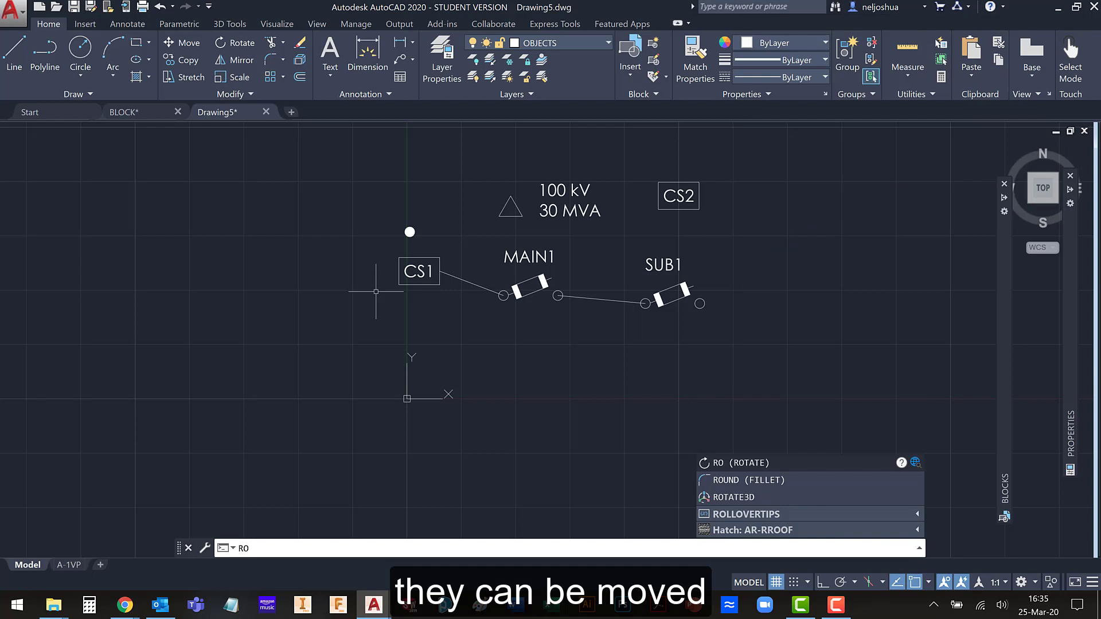
{"action": "key", "text": "Return"}
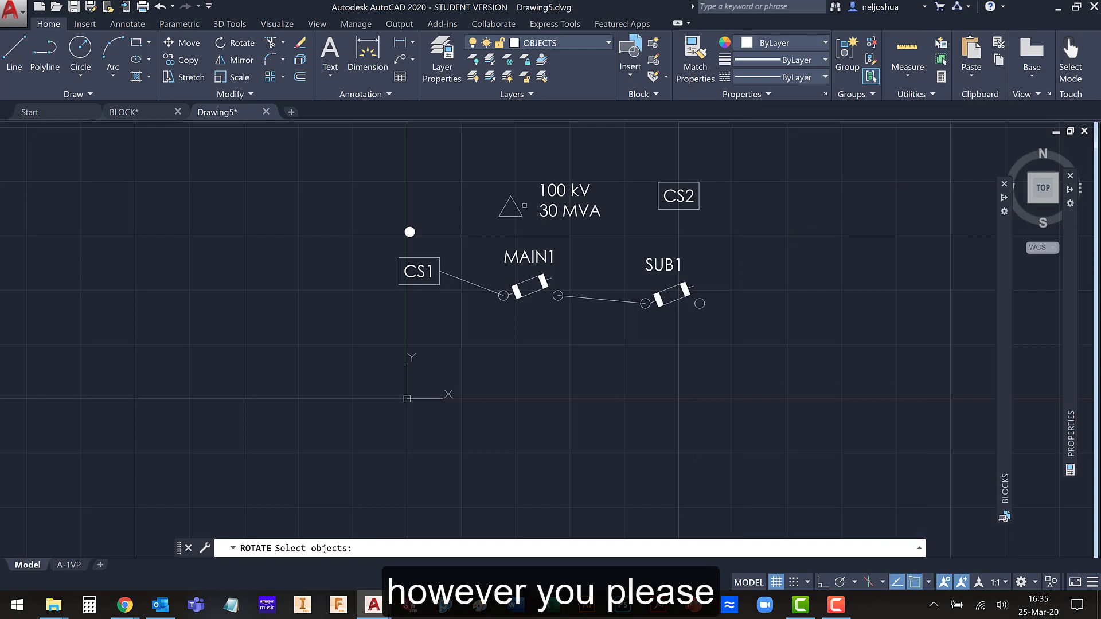
{"action": "left_click", "coordinate": [517, 208]}
{"action": "key", "text": "Return"}
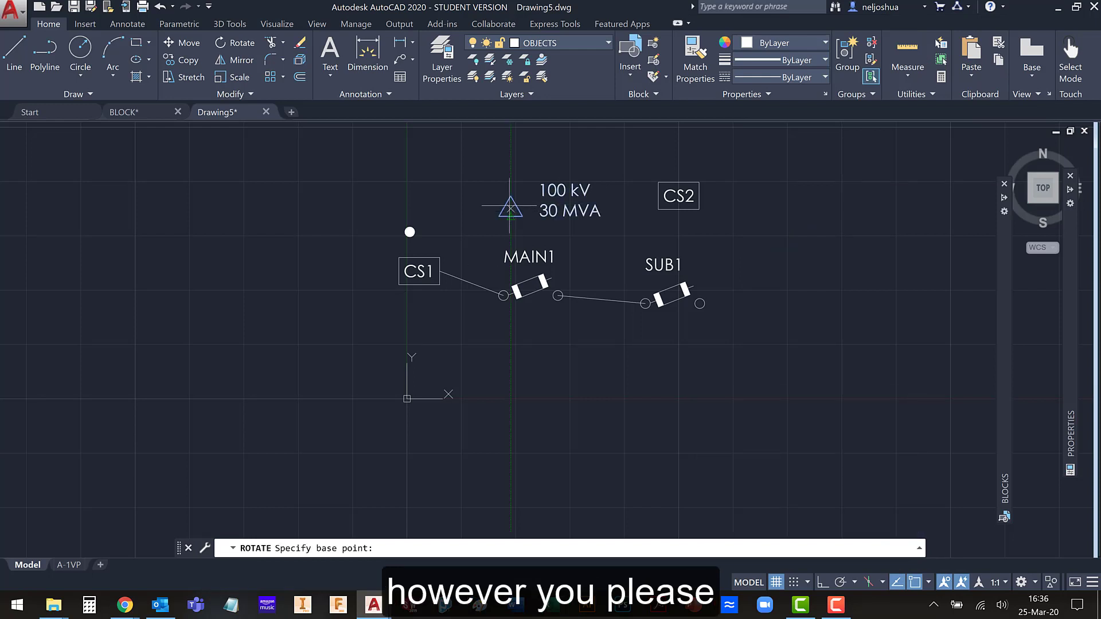
{"action": "left_click", "coordinate": [512, 208]}
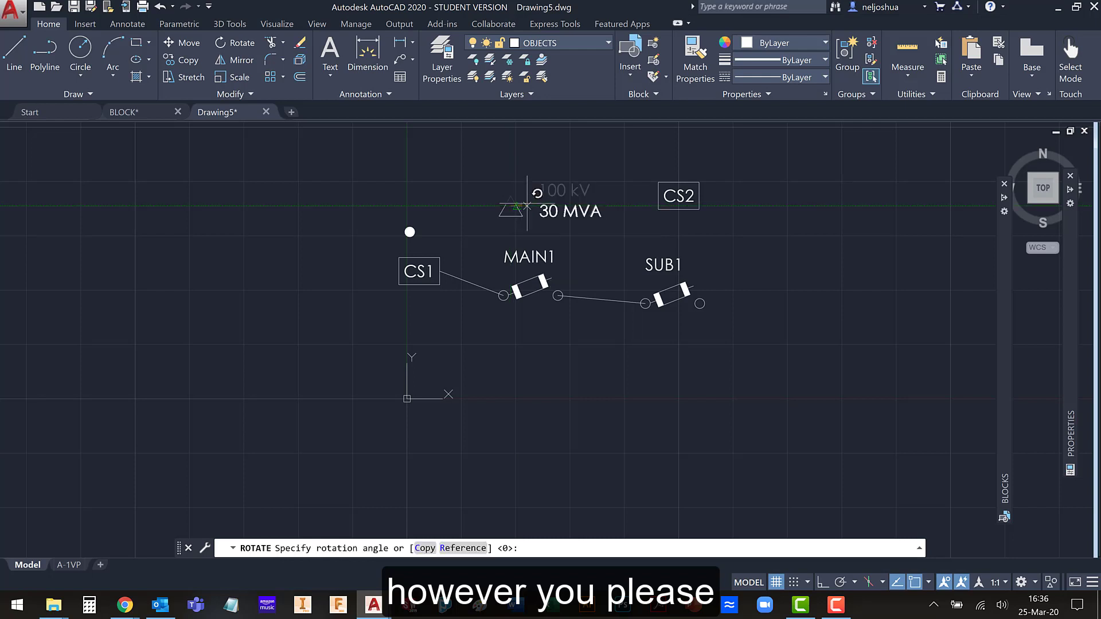
{"action": "type", "text": "90"}
{"action": "key", "text": "Return"}
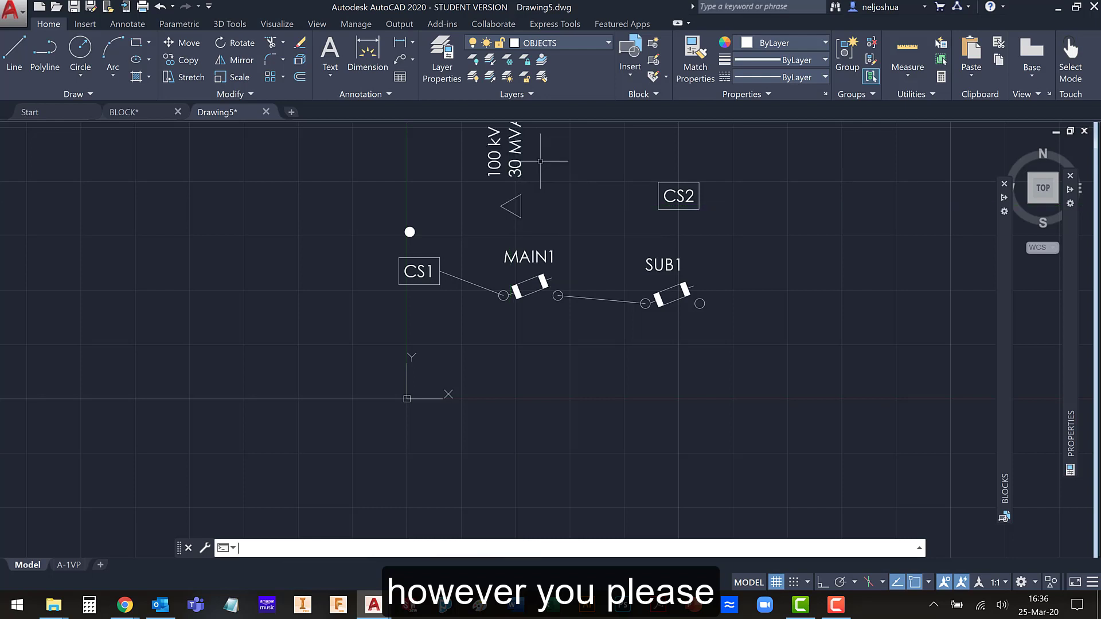